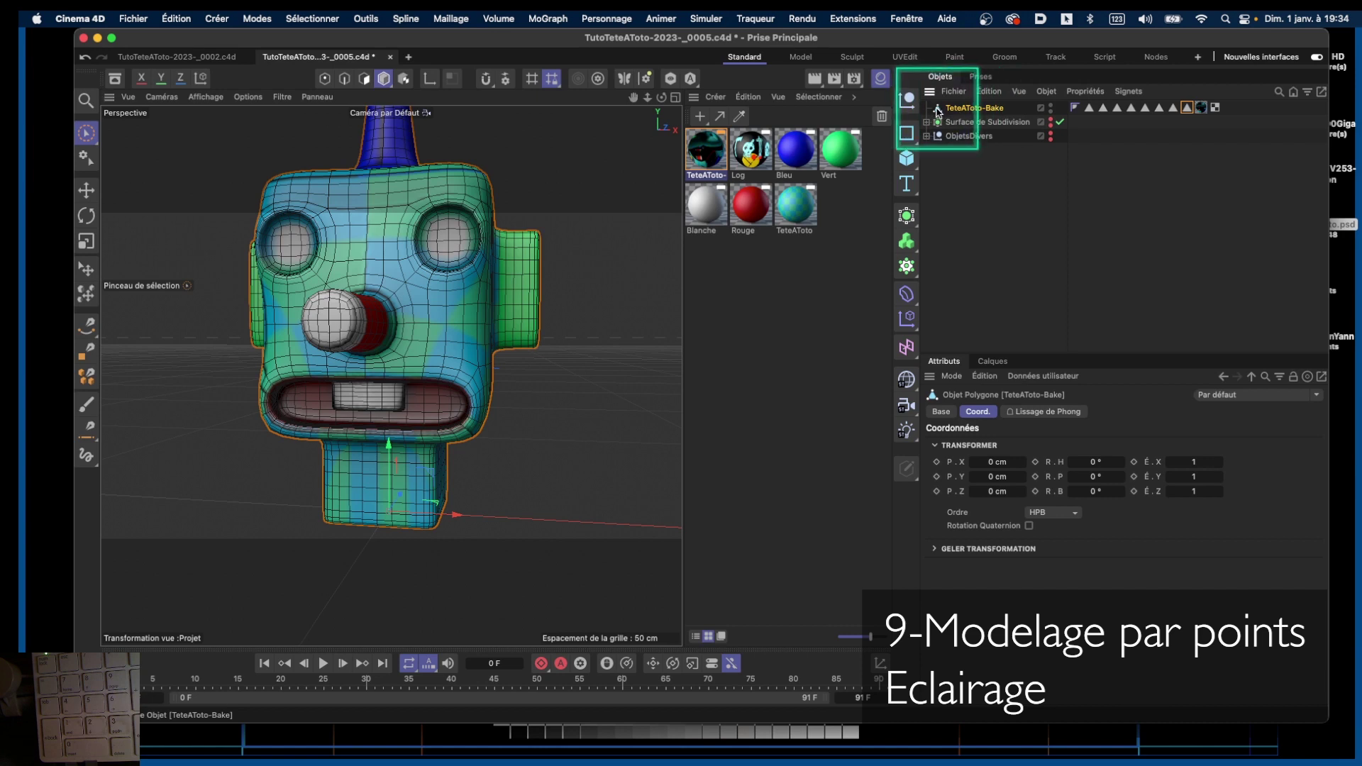
Step: Move Surface de Subdivision into the ObjetsDivers group and save the project as an incremental version
click(974, 122)
drag(975, 122, 976, 135)
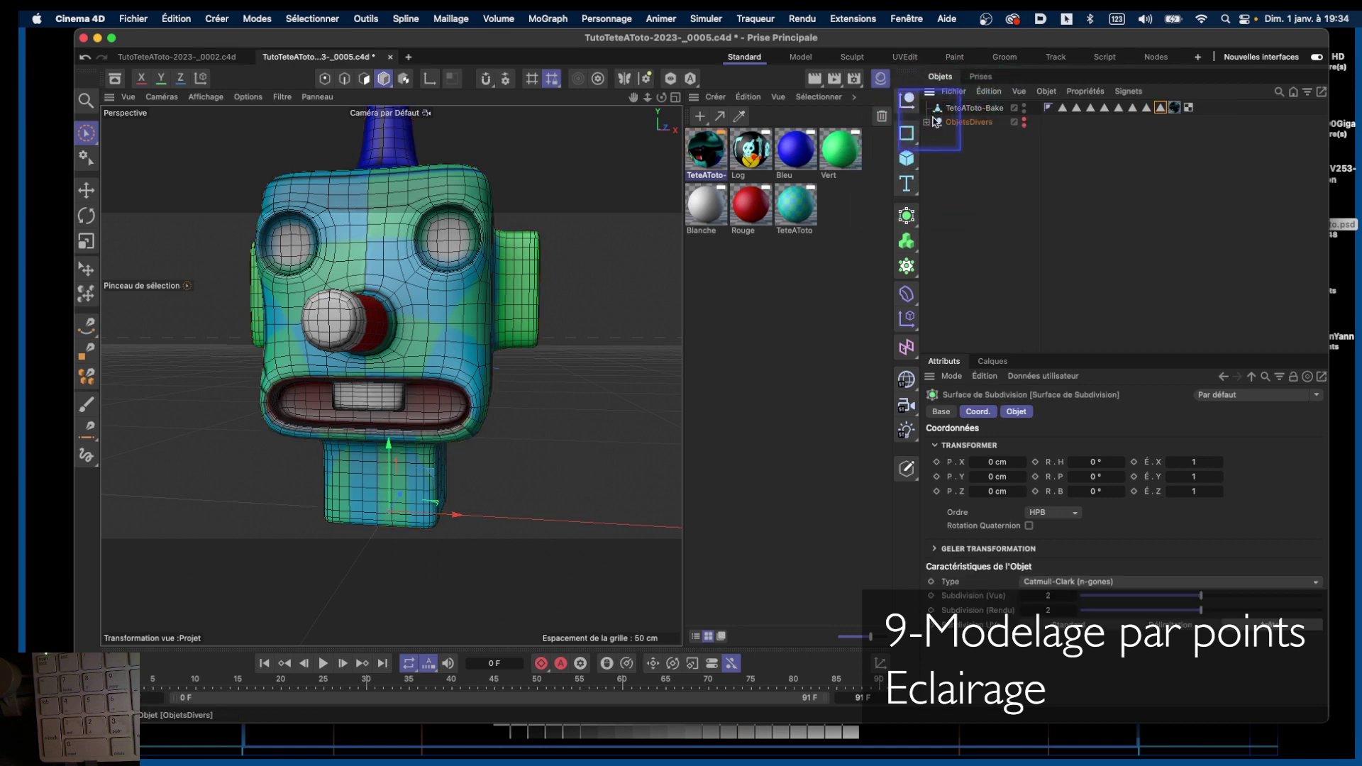
click(973, 109)
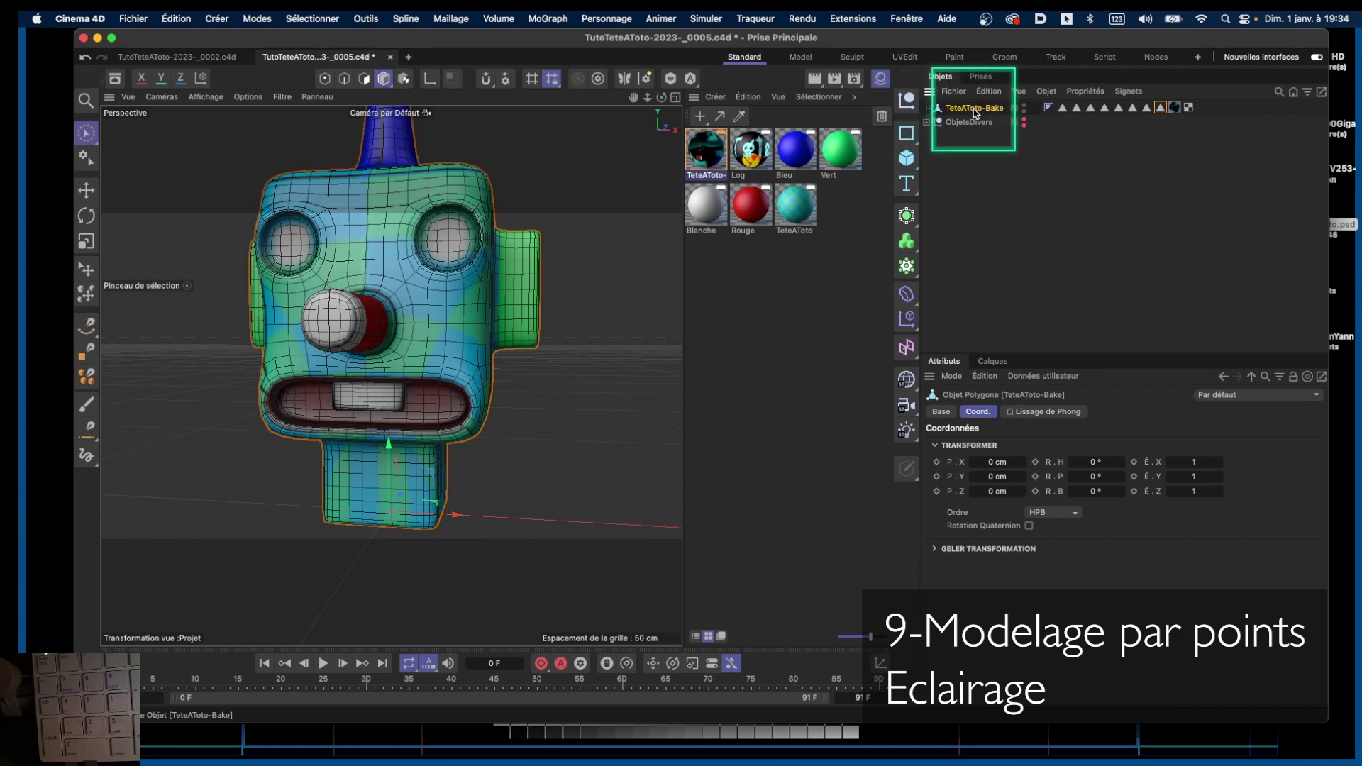
click(129, 20)
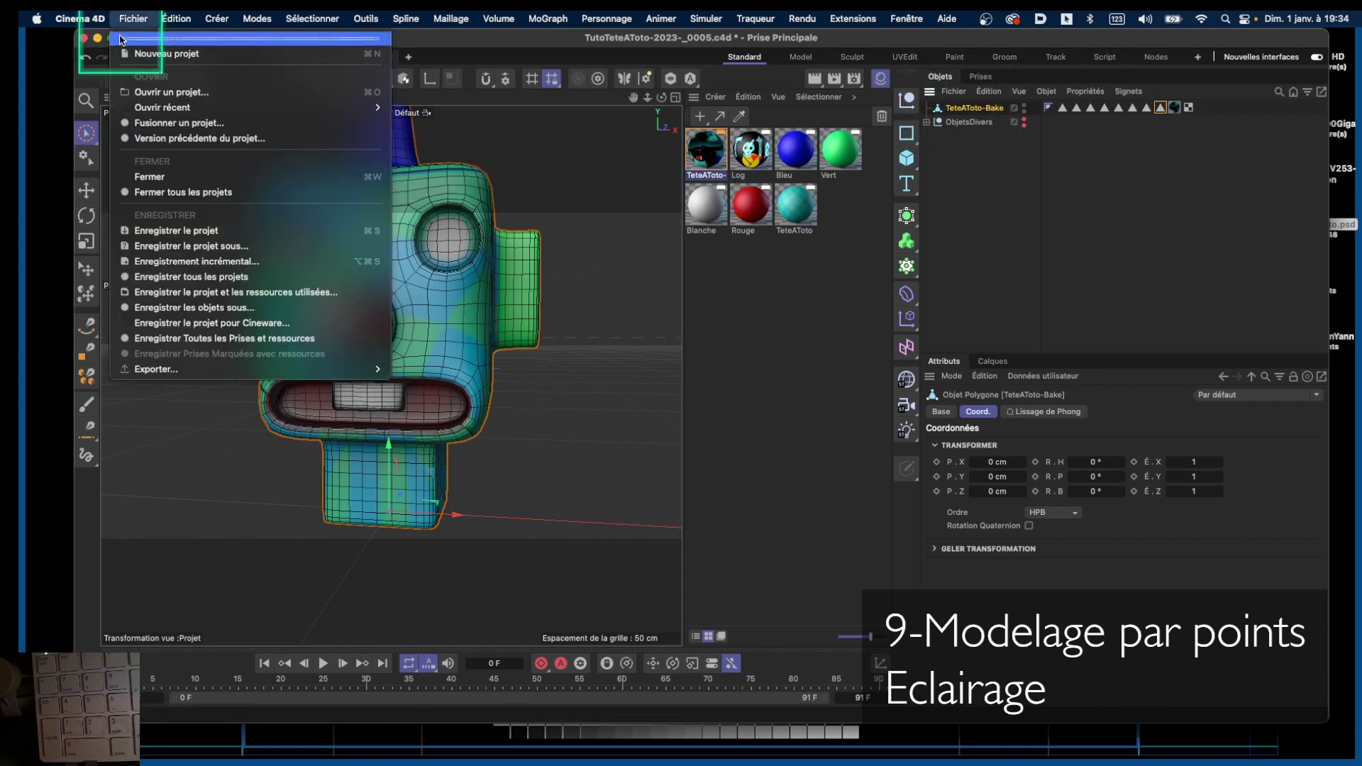
click(234, 261)
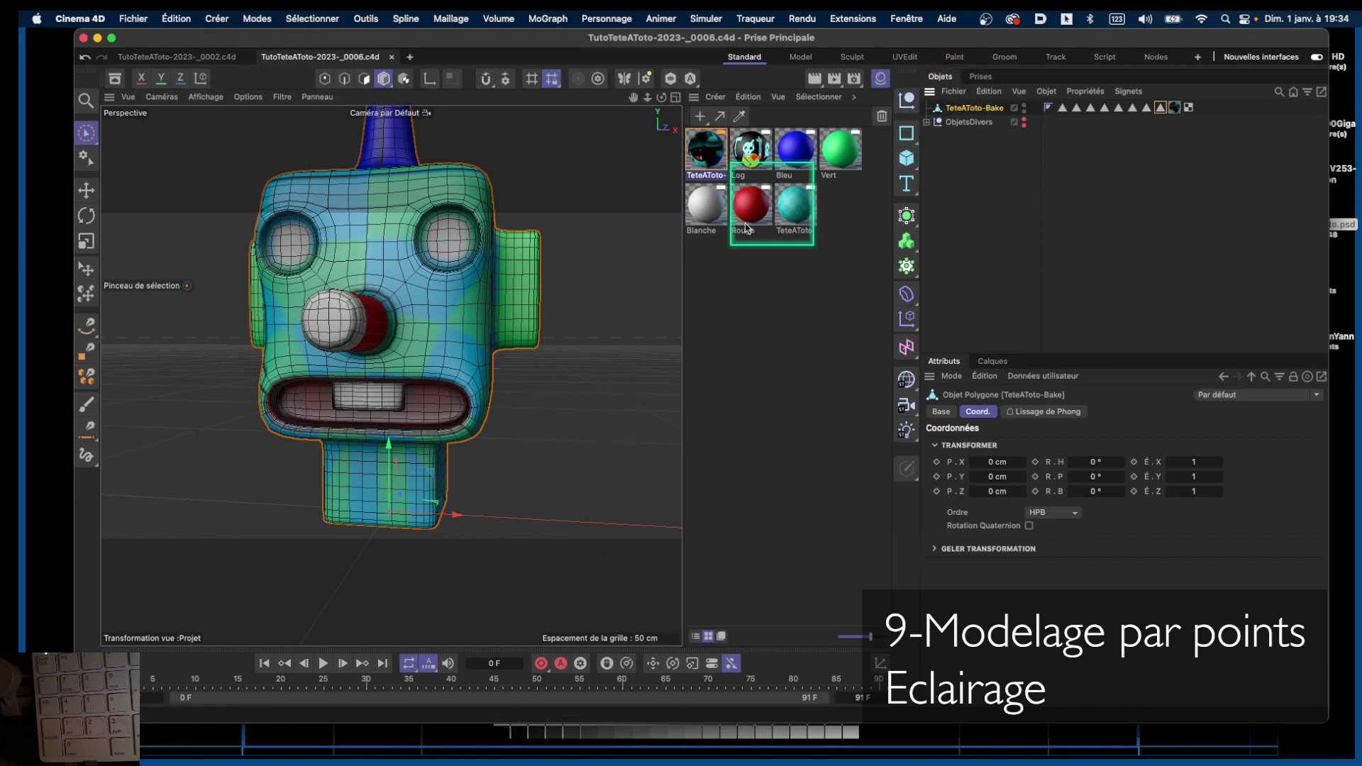
Step: Switch the TeteAToto-Bake object to point mode and select all its points
click(86, 134)
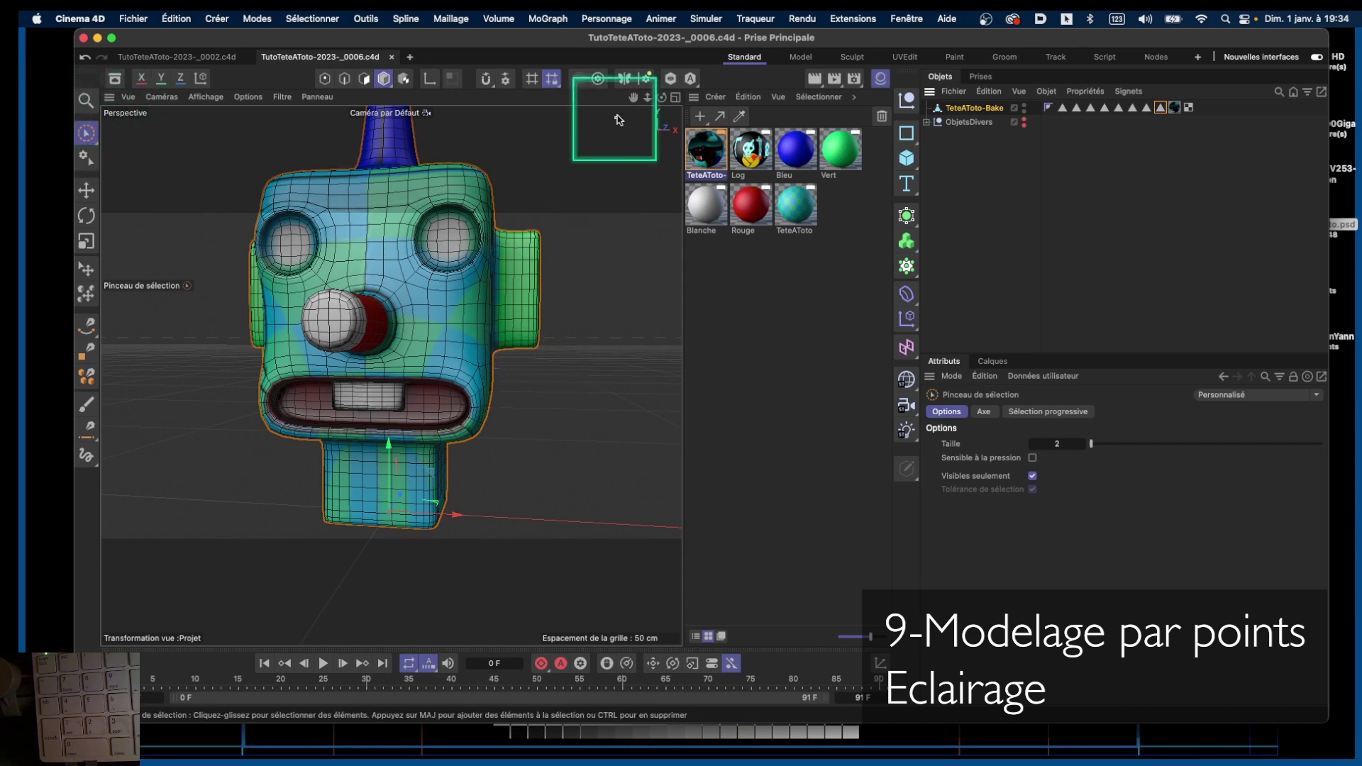
drag(660, 107, 603, 116)
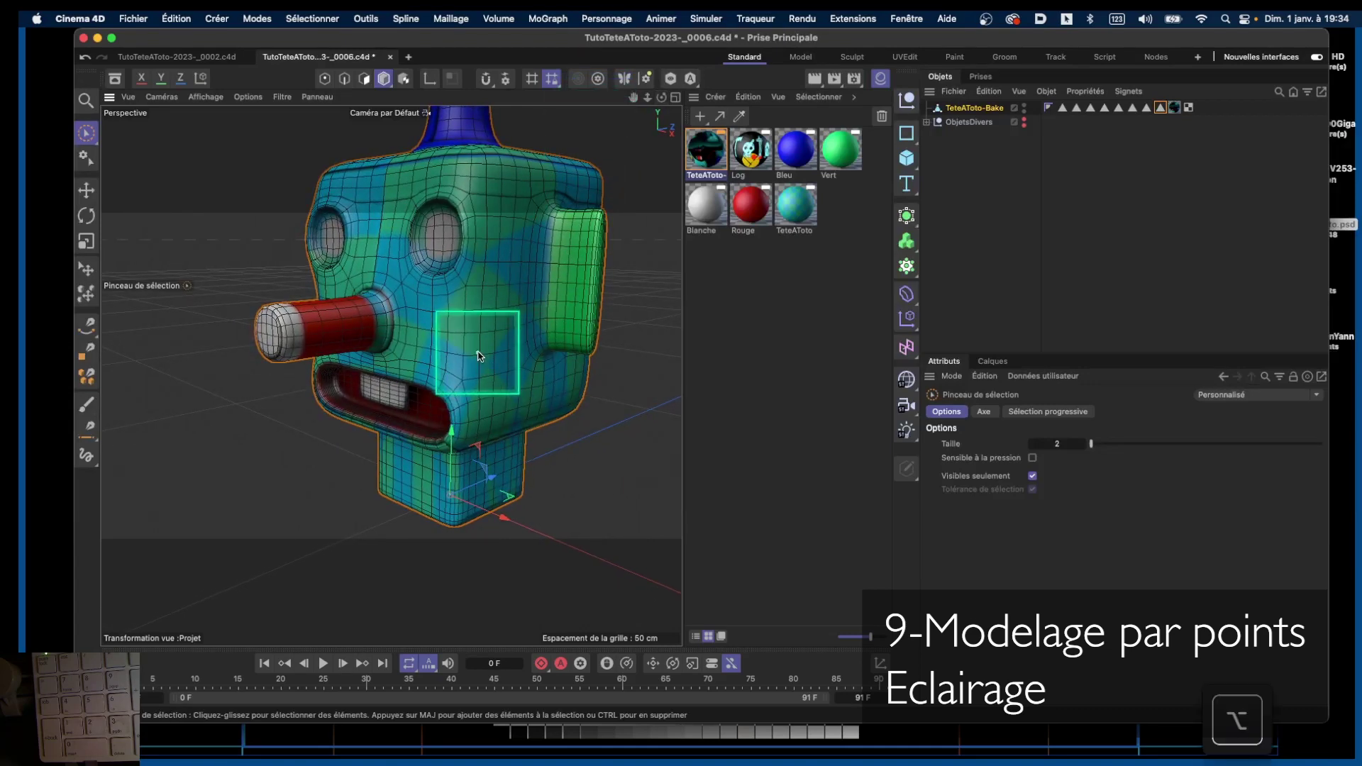
mouse_move(477, 358)
alt+mouse_down()
mouse_move(500, 404)
mouse_move(479, 365)
alt+mouse_up()
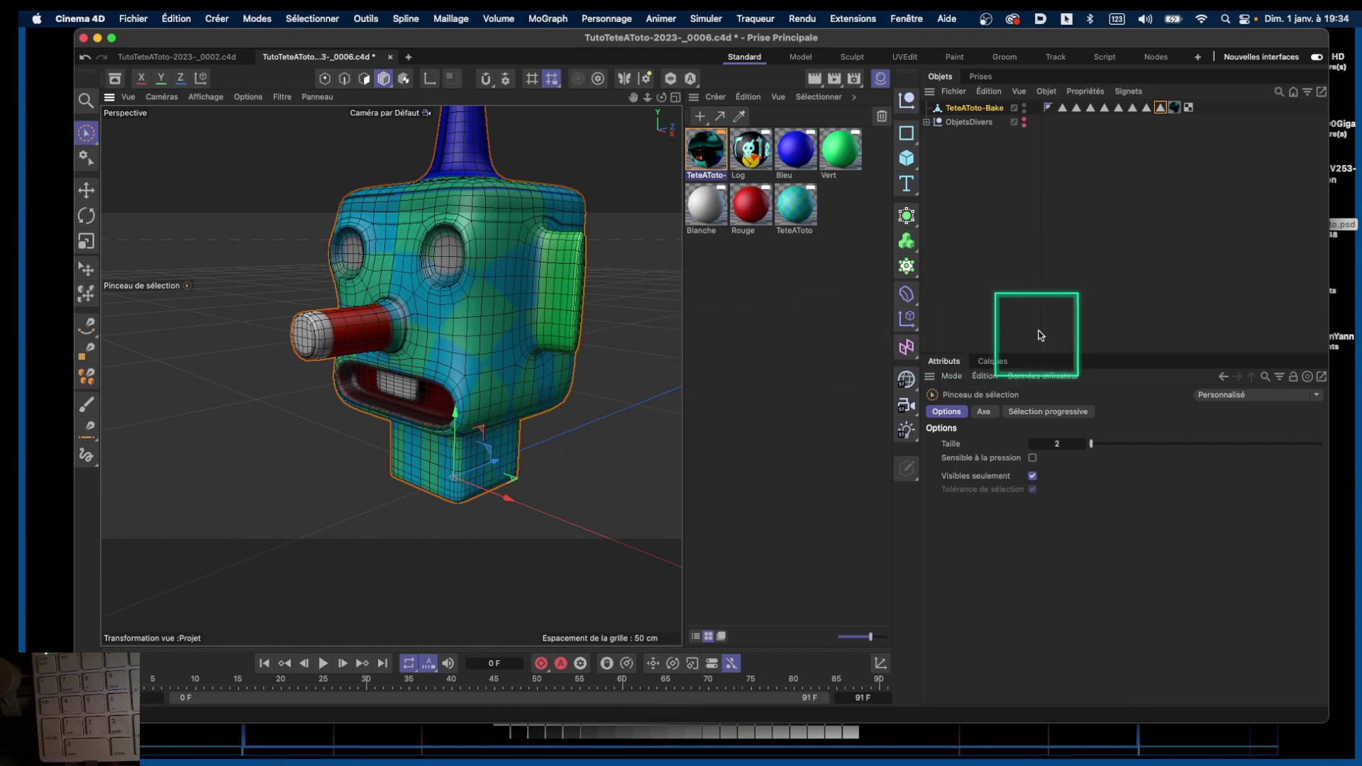
click(971, 109)
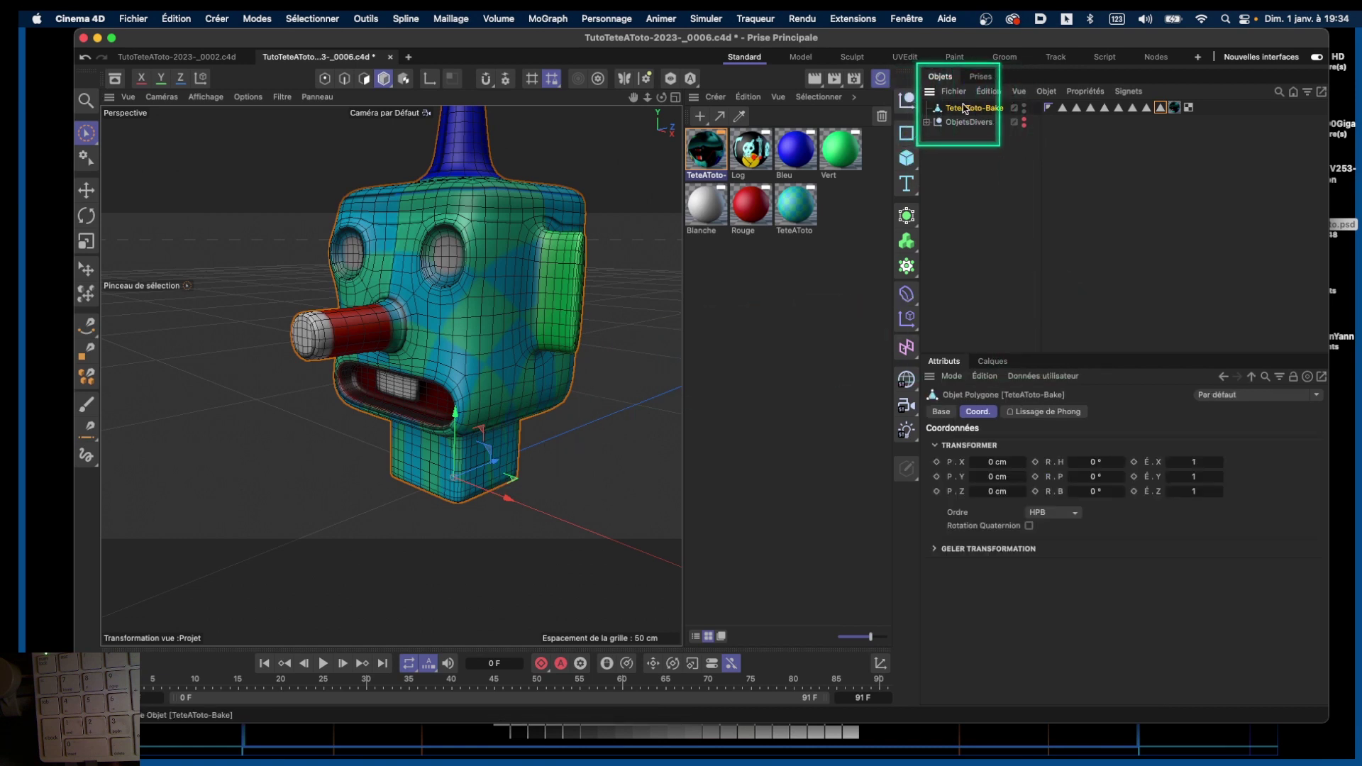
click(324, 80)
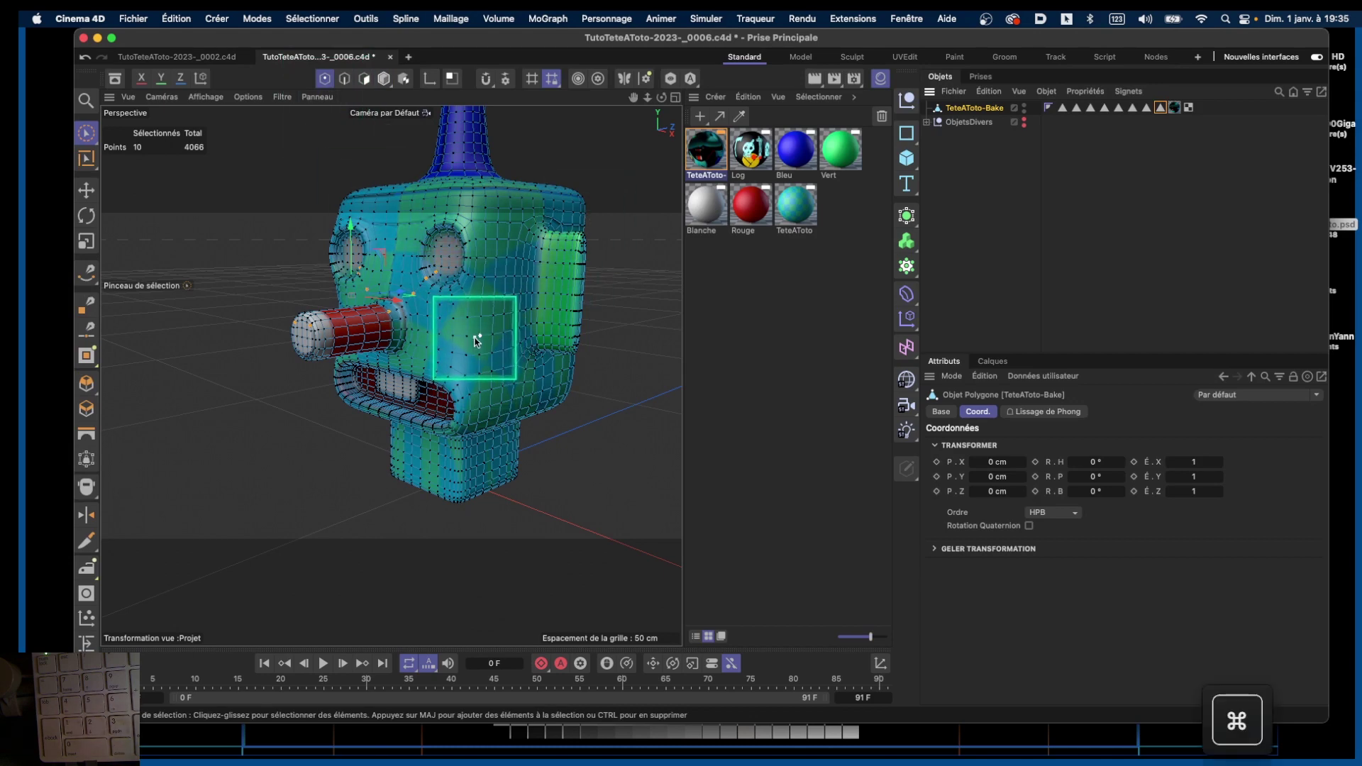
key(super+a)
alt+drag(468, 332, 287, 355)
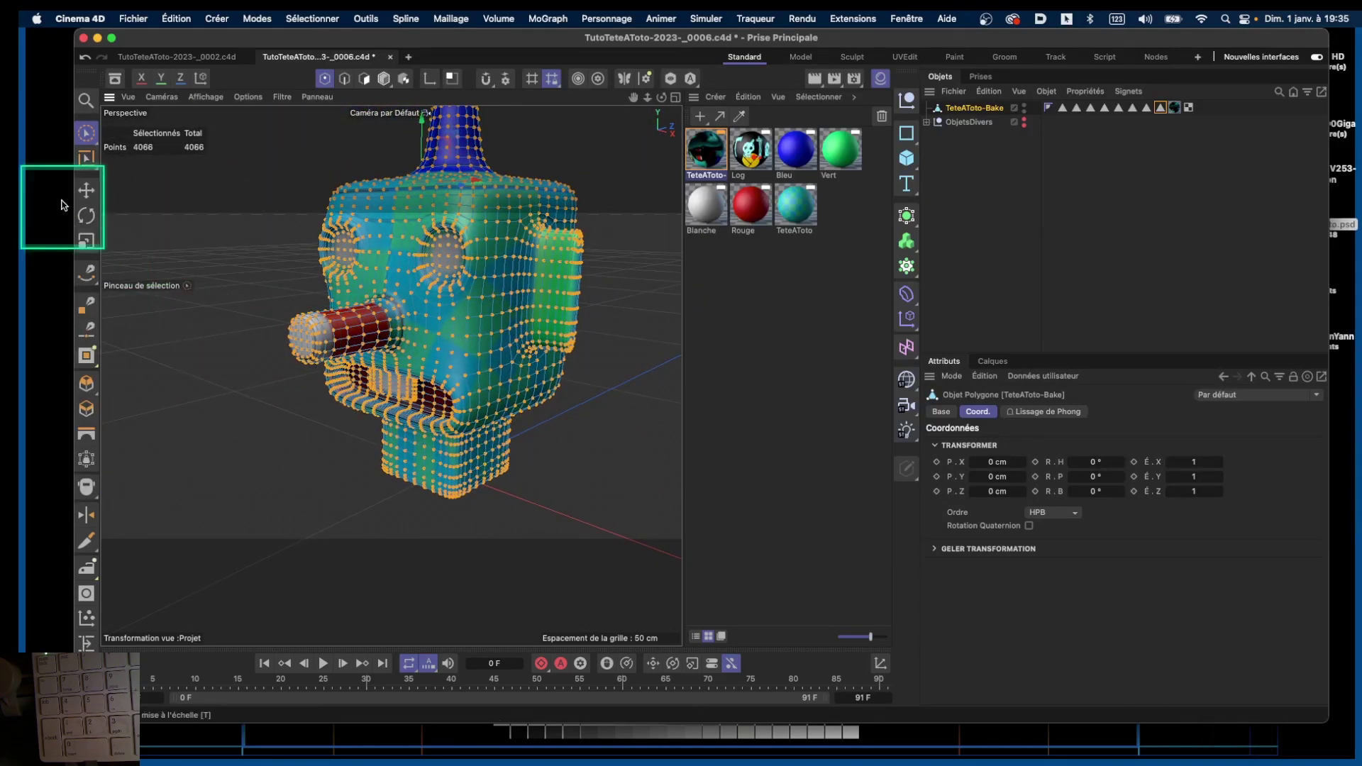
Step: Activate progressive selection for the selection brush and deselect all points
click(85, 136)
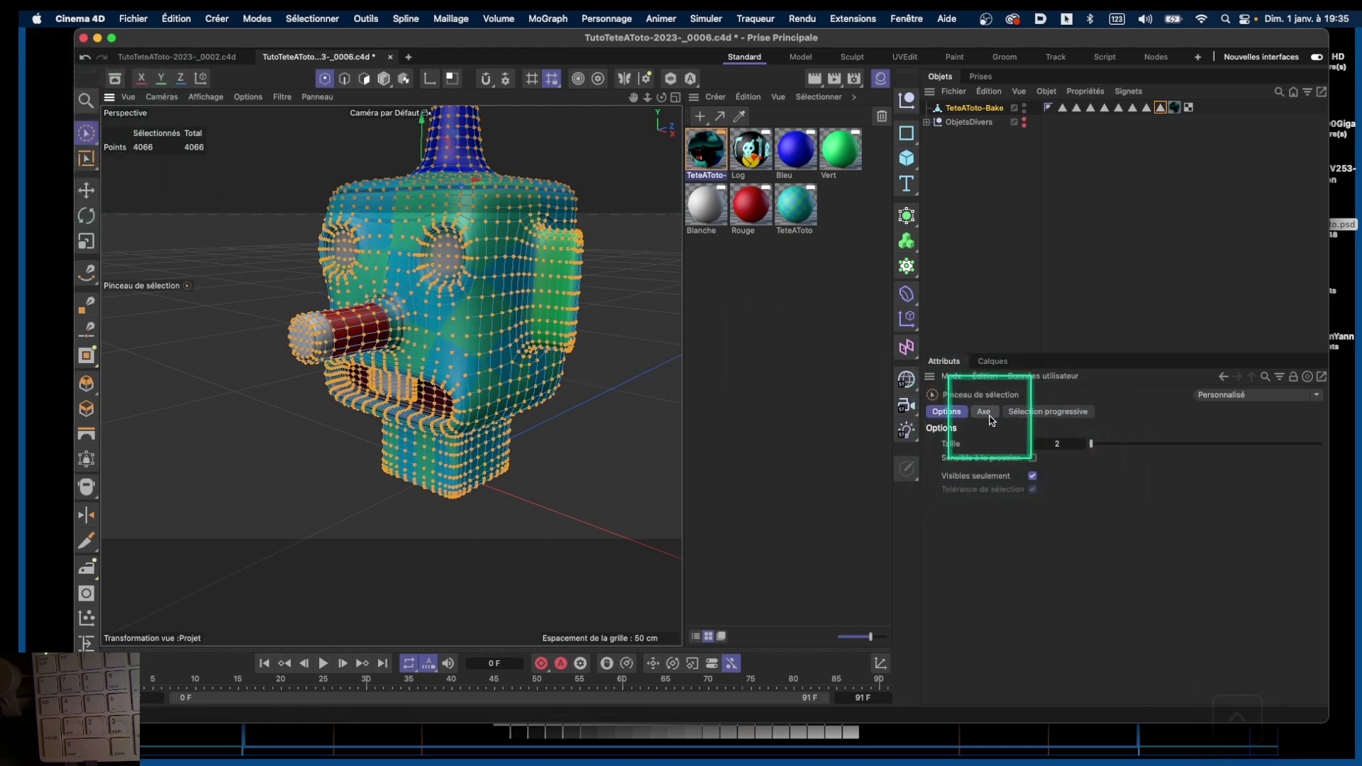
click(1046, 414)
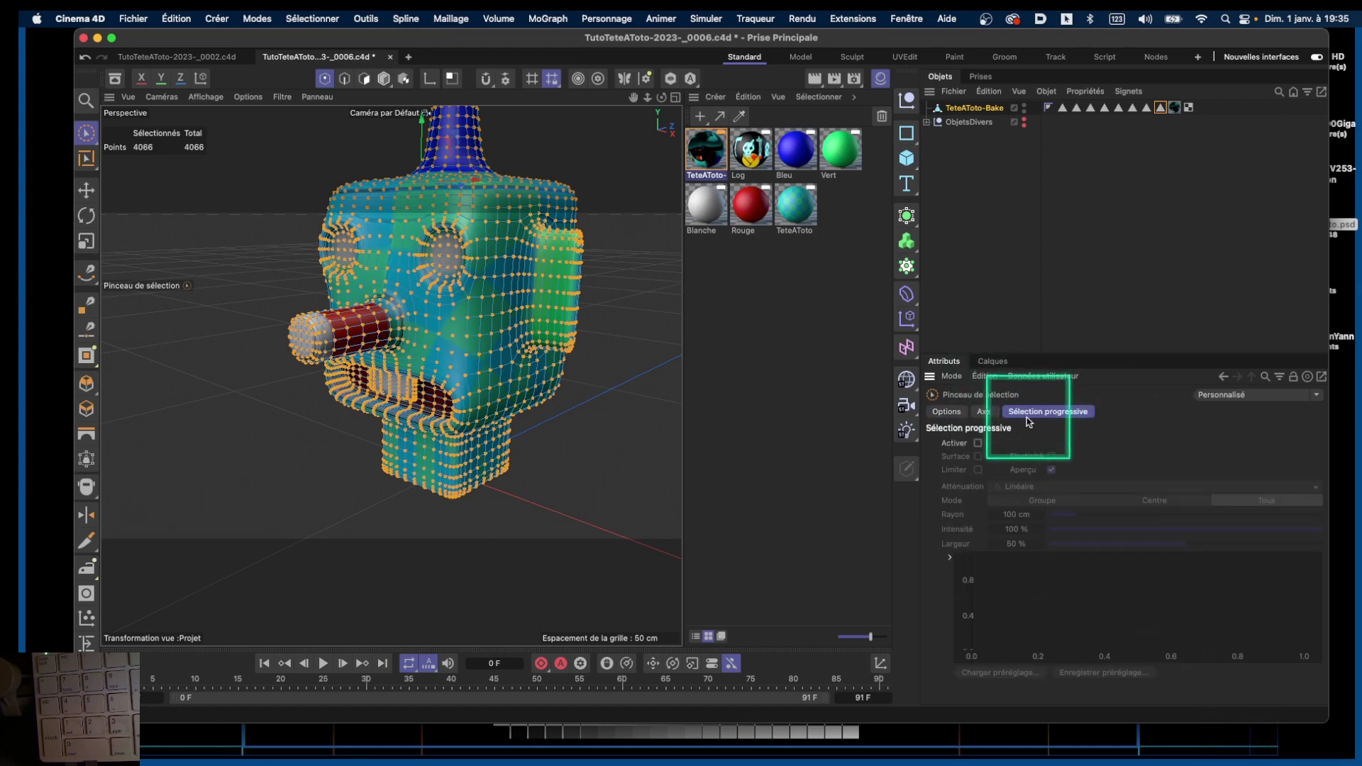
click(977, 444)
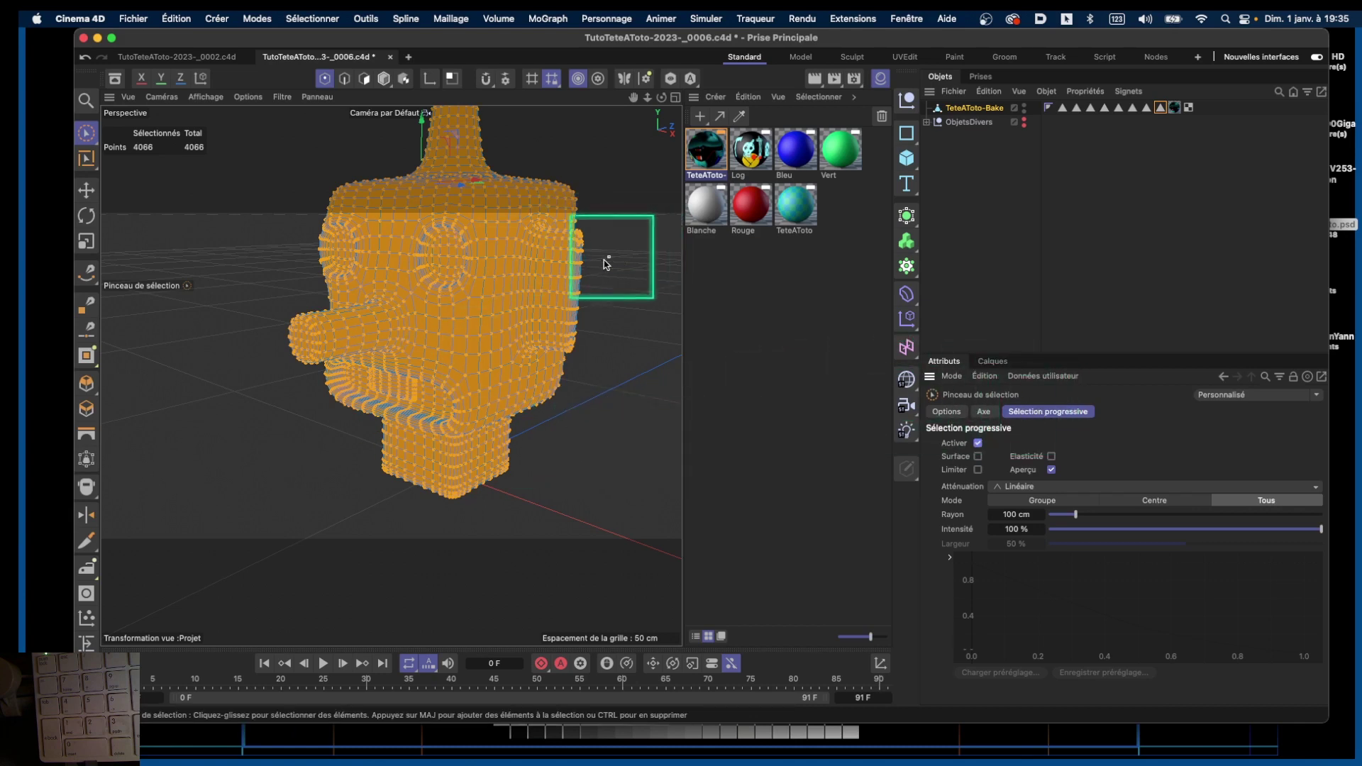
click(312, 17)
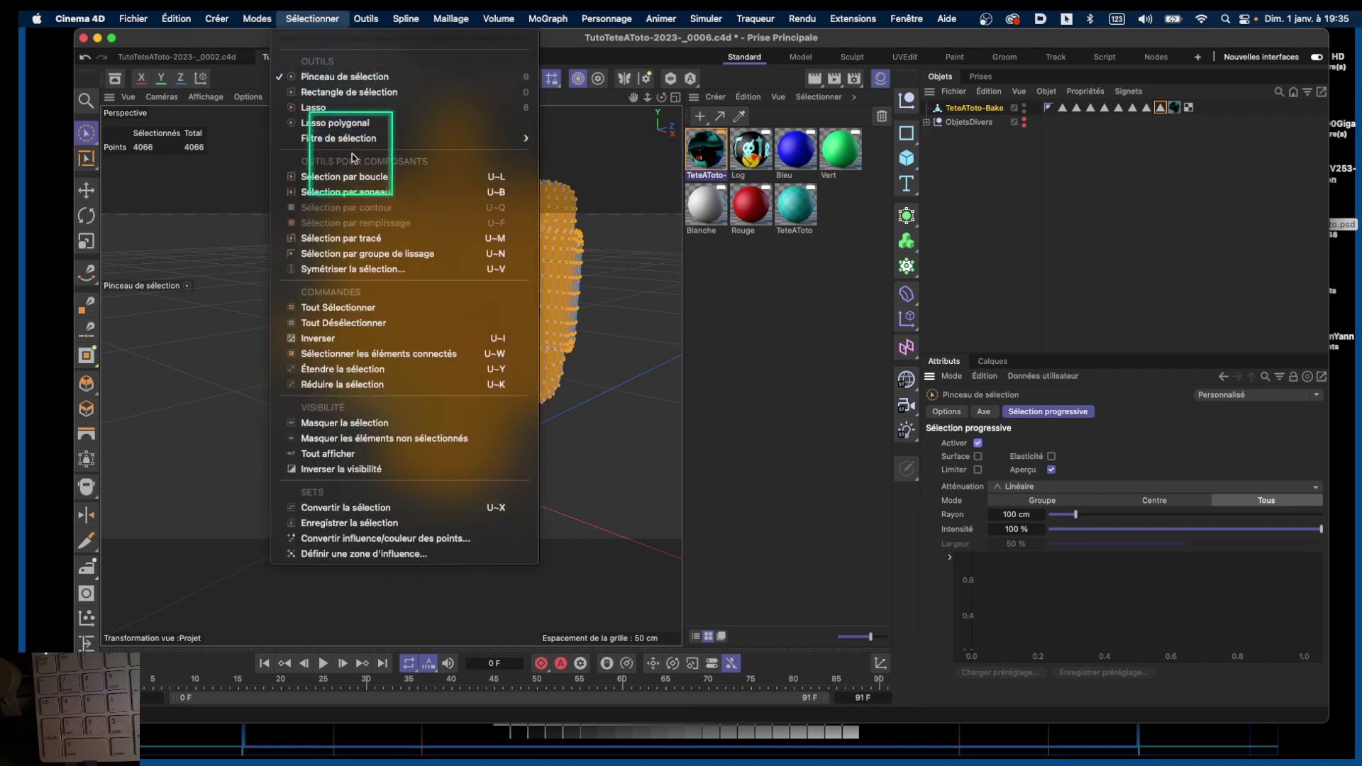
click(351, 323)
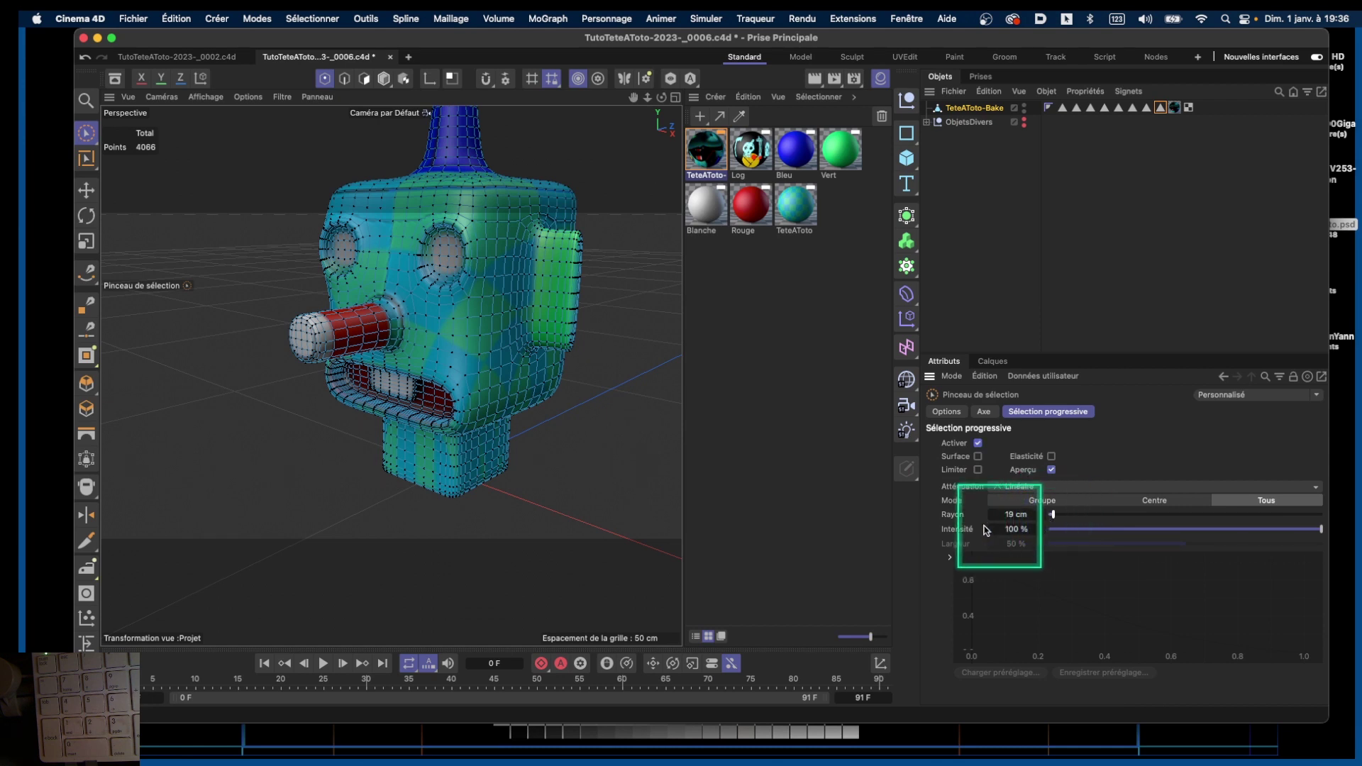
Step: Select one point on the robot's cheek and set the progressive selection radius to 12 cm
click(448, 369)
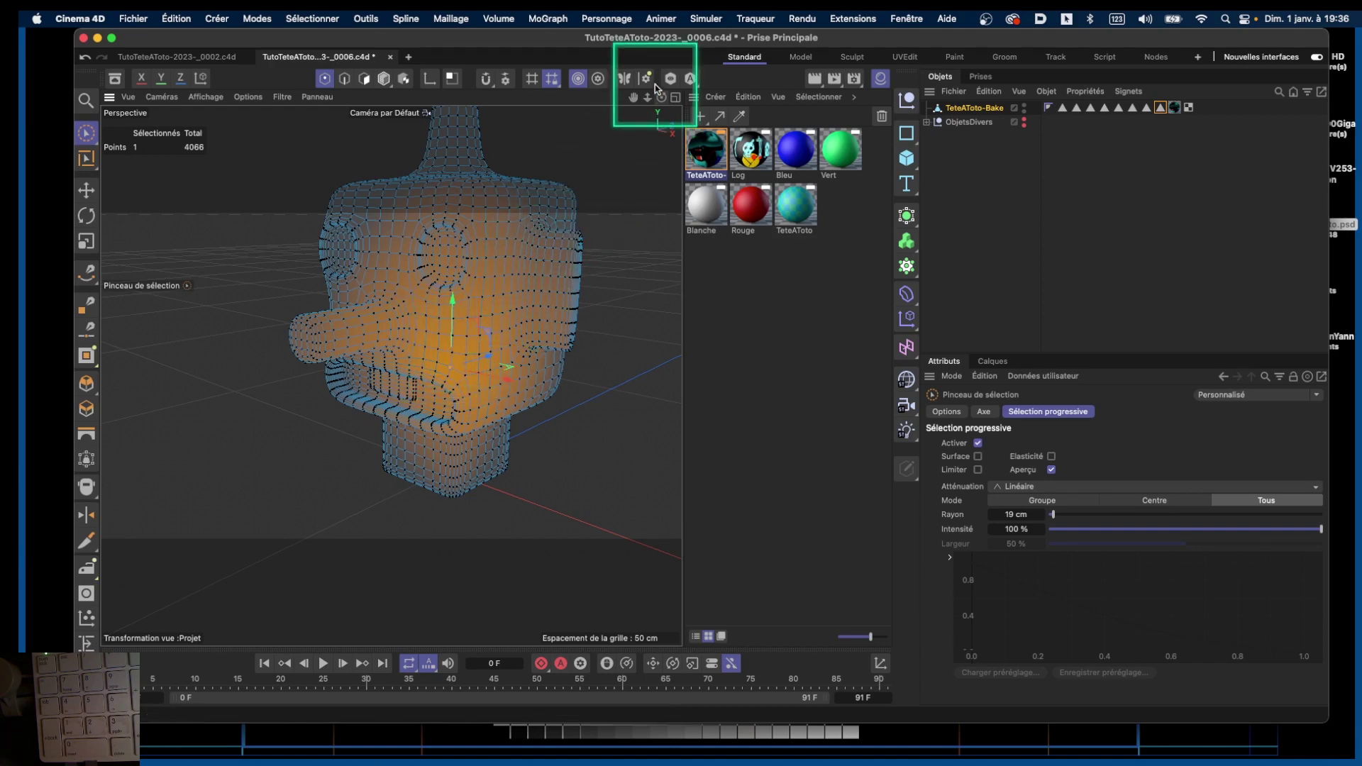
mouse_move(660, 101)
mouse_down()
mouse_move(709, 55)
mouse_move(660, 94)
mouse_move(630, 85)
mouse_move(674, 97)
mouse_up()
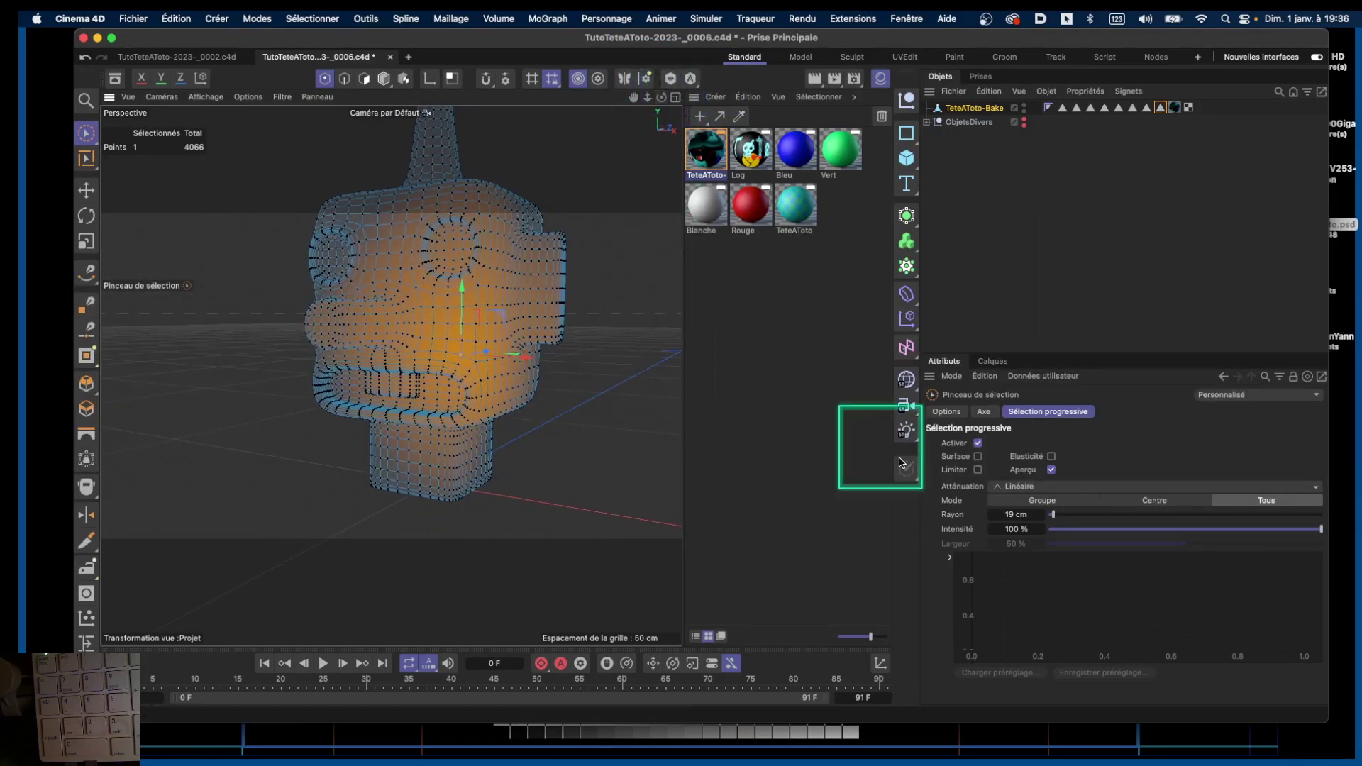
click(1050, 520)
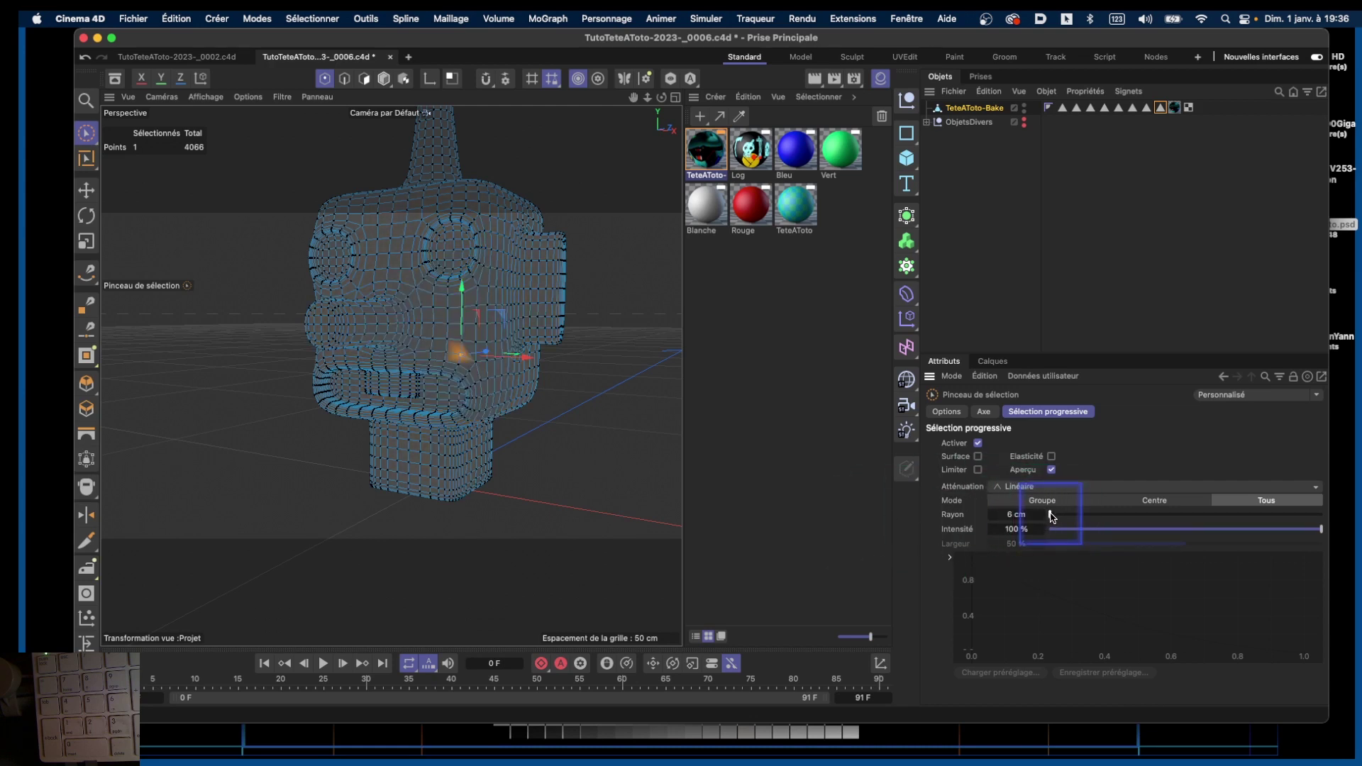
drag(1052, 515, 1054, 519)
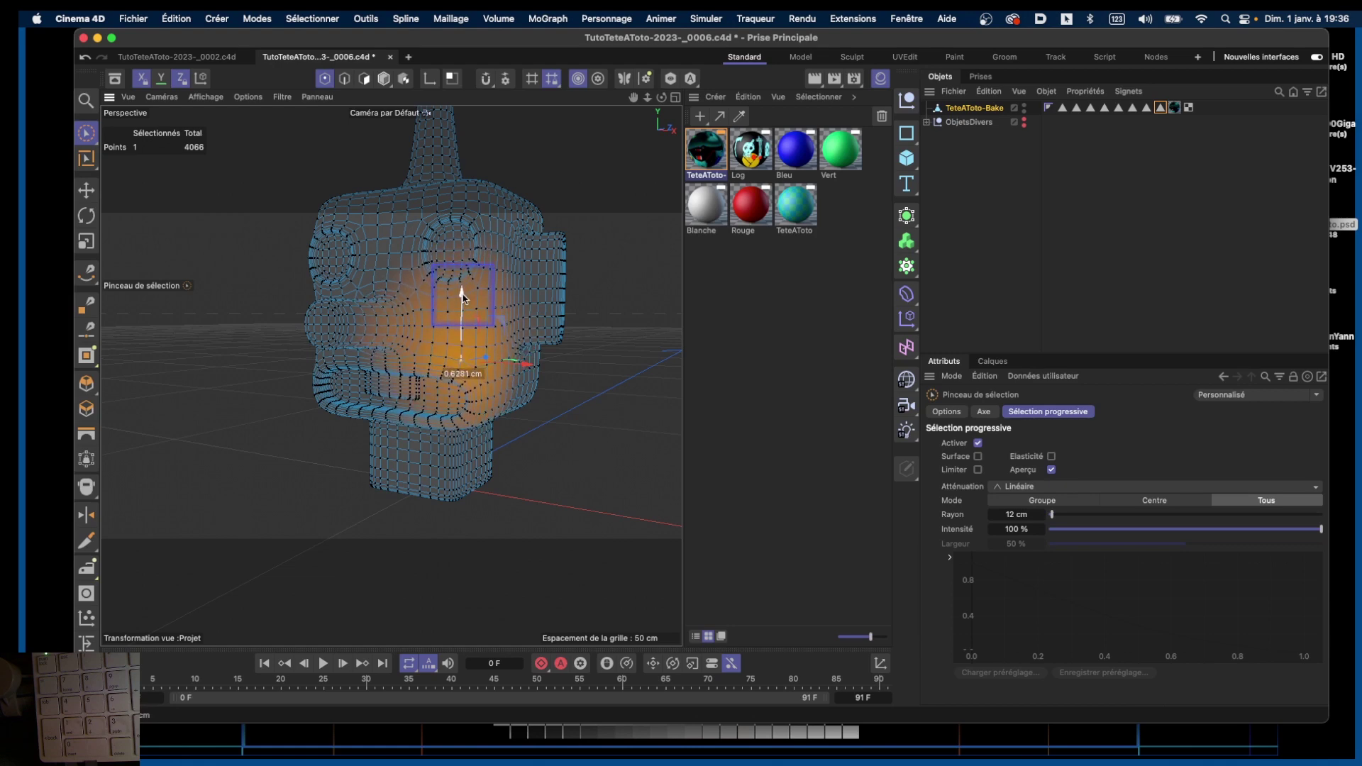
mouse_move(447, 390)
alt+right_down()
mouse_move(495, 355)
mouse_move(493, 368)
mouse_move(479, 372)
mouse_move(482, 358)
alt+right_up()
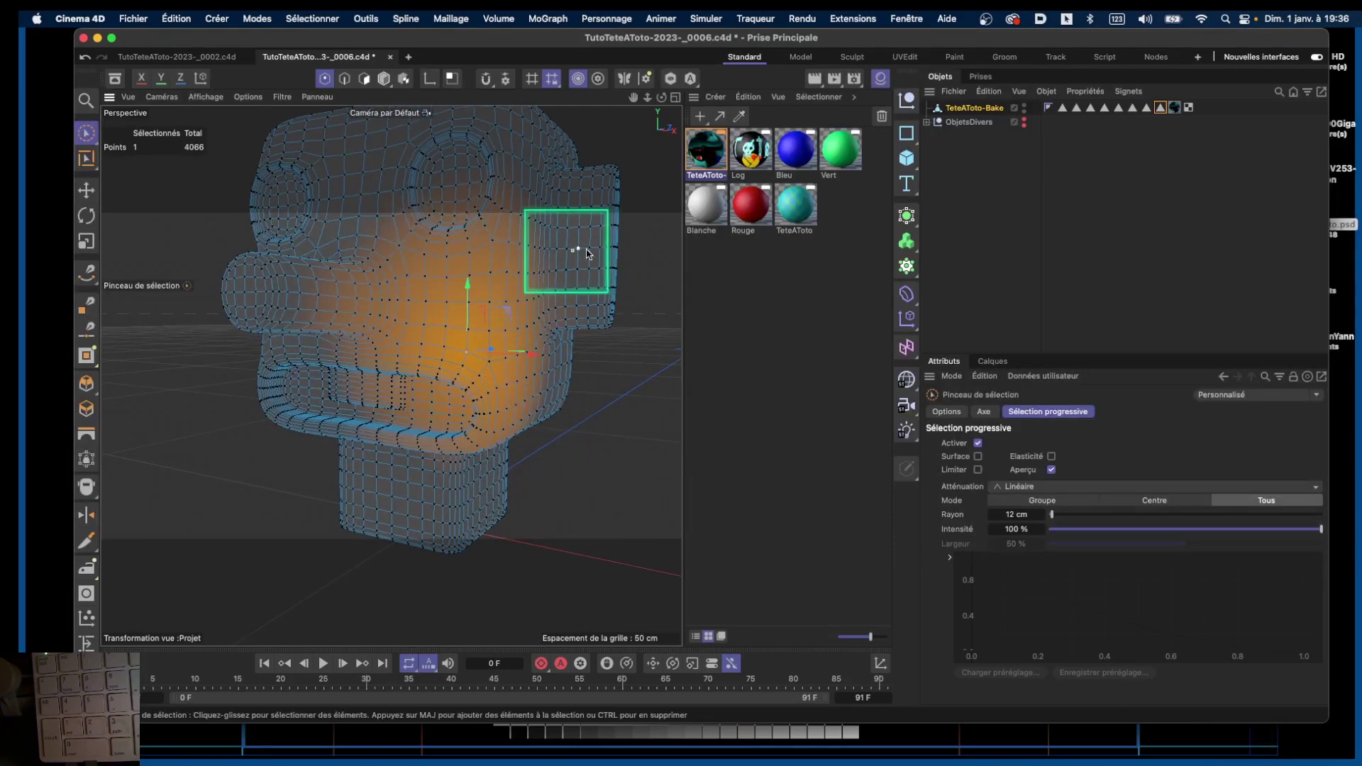
Step: Toggle progressive selection off and on, try the Dôme attenuation, and set the attenuation to Cloche
click(978, 444)
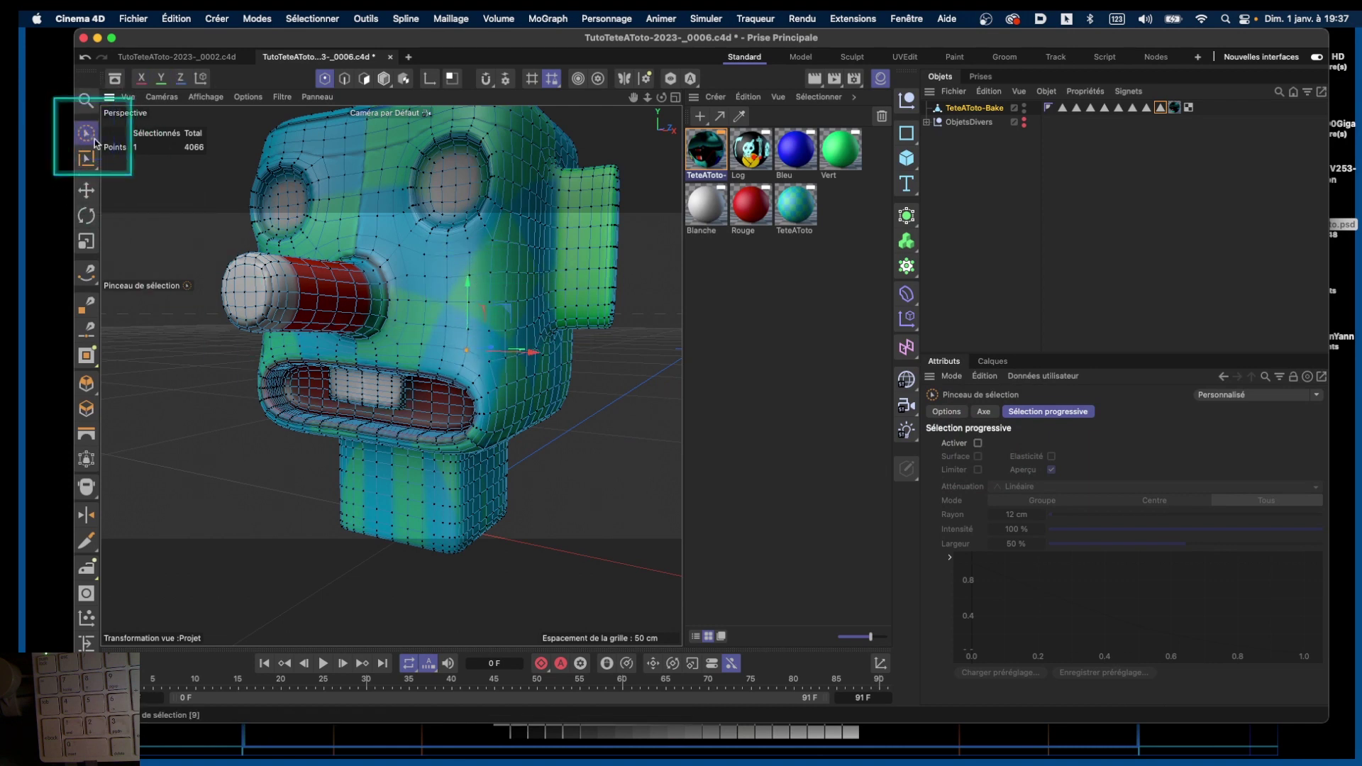
click(978, 442)
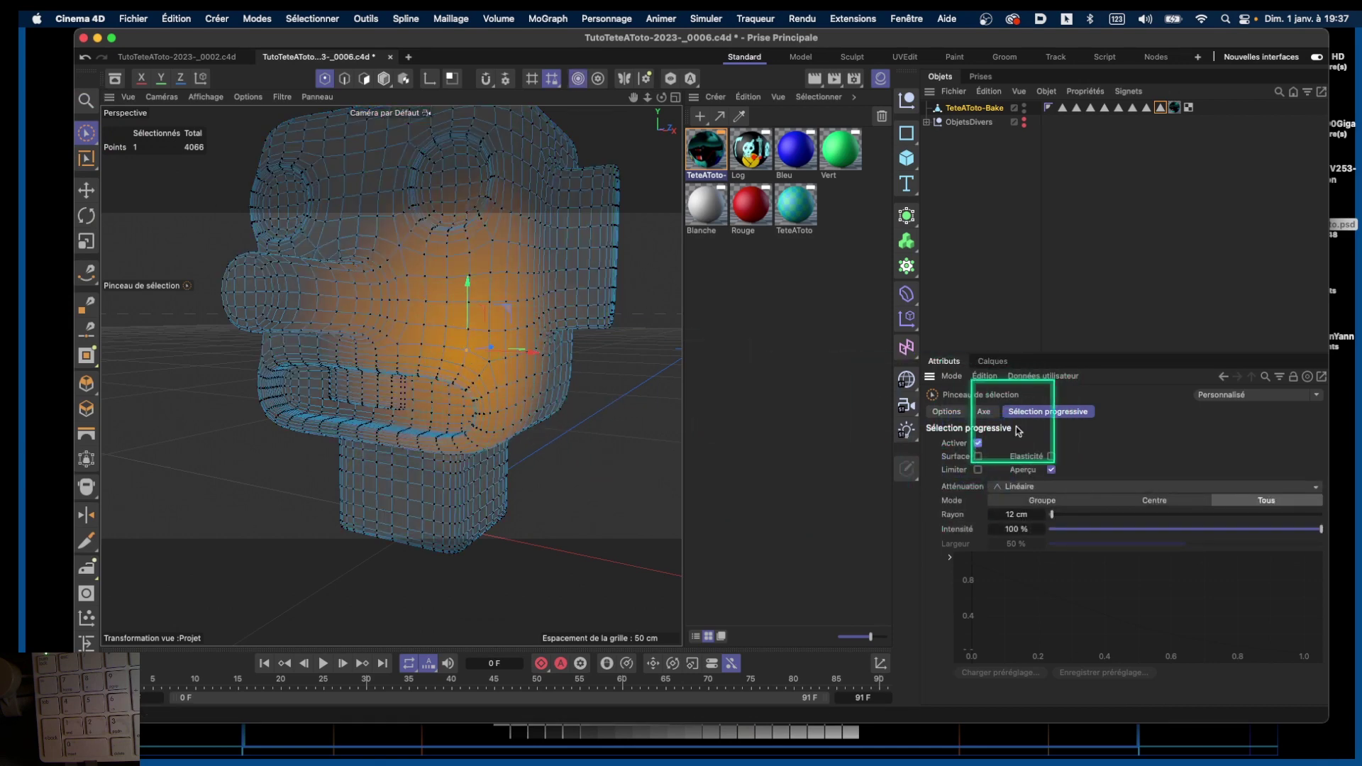
click(1089, 488)
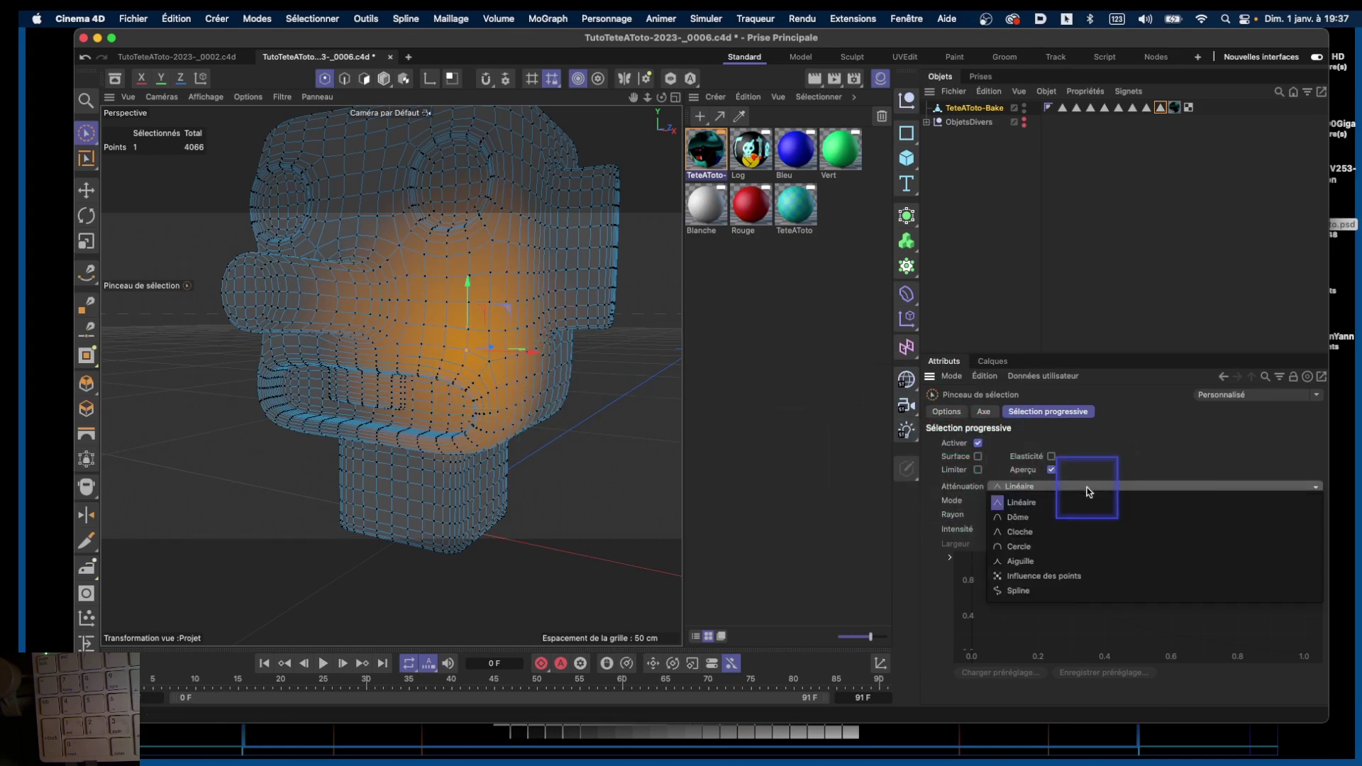
click(1019, 516)
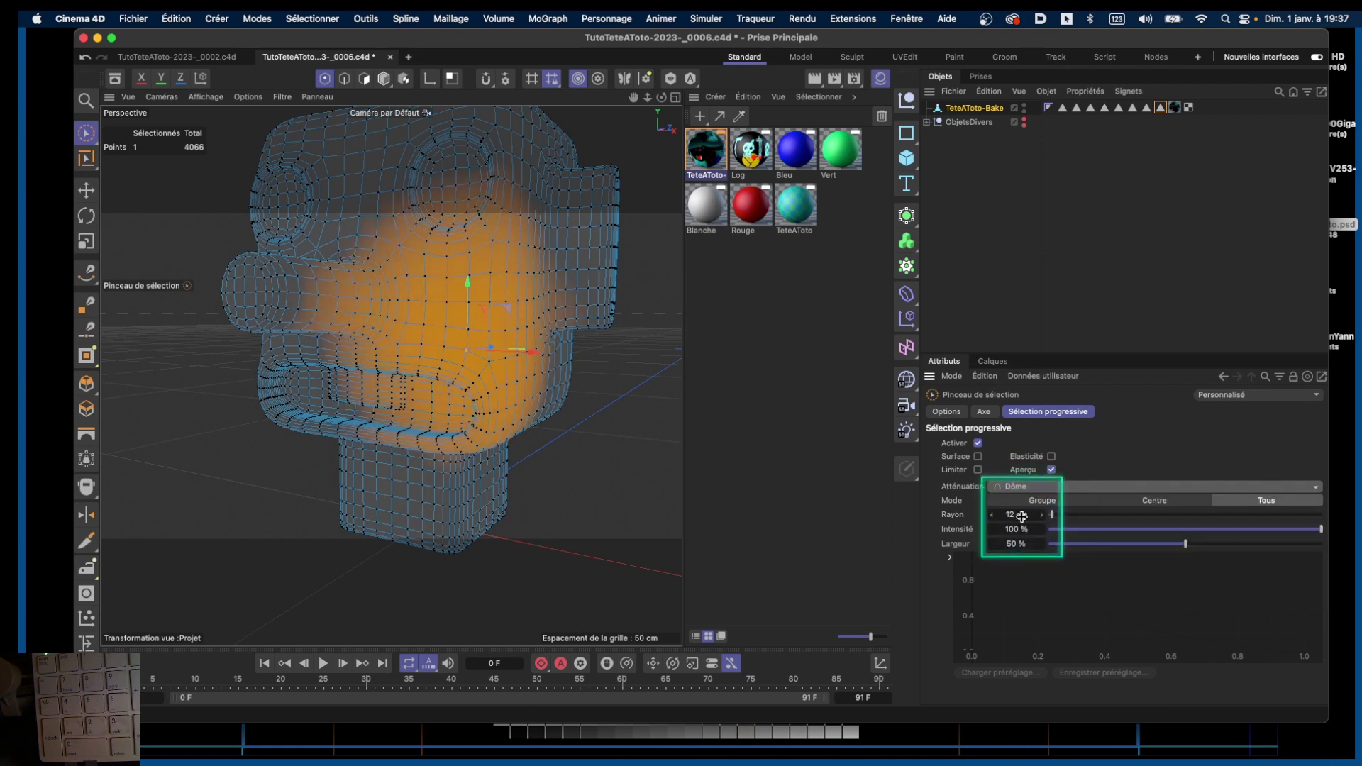
click(1066, 488)
click(1046, 532)
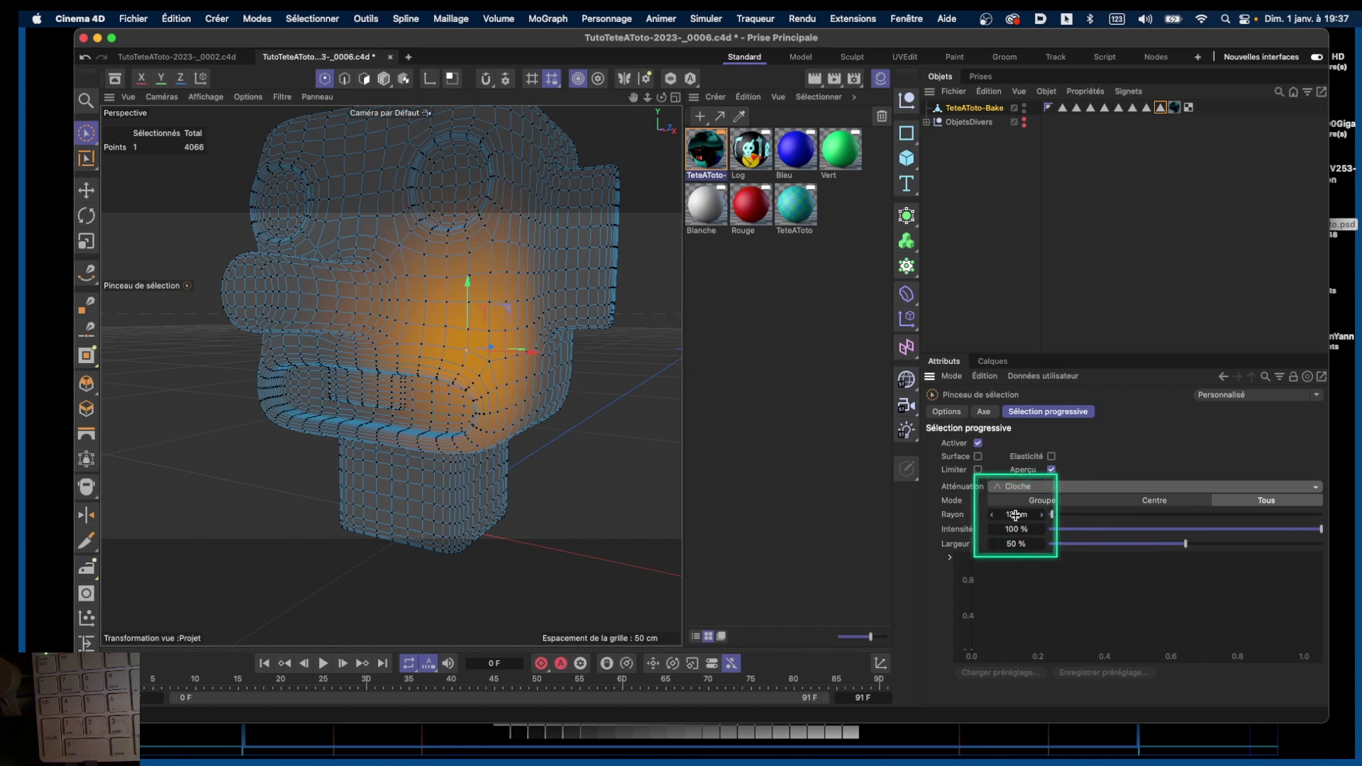
Step: Try a progressive selection radius of 10 cm and settle on 8 cm
click(1015, 514)
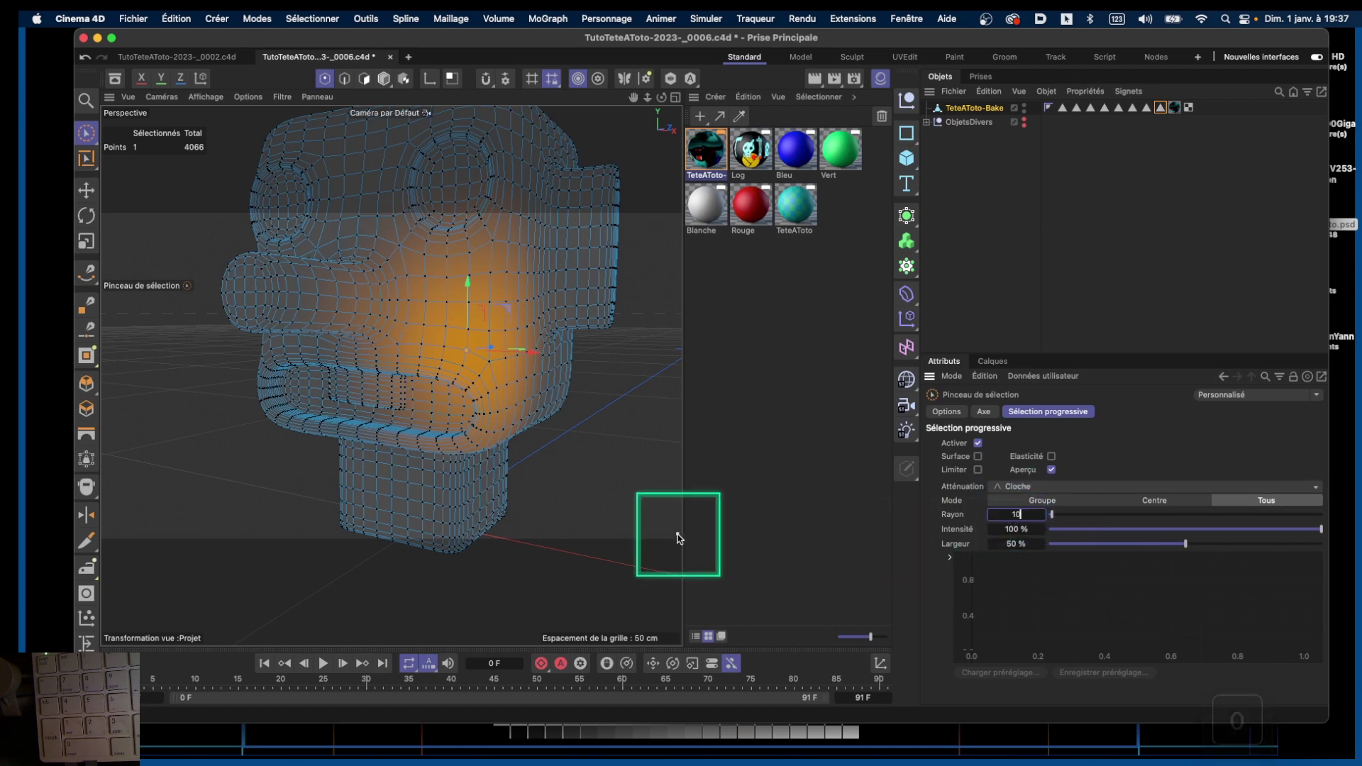
key(Return)
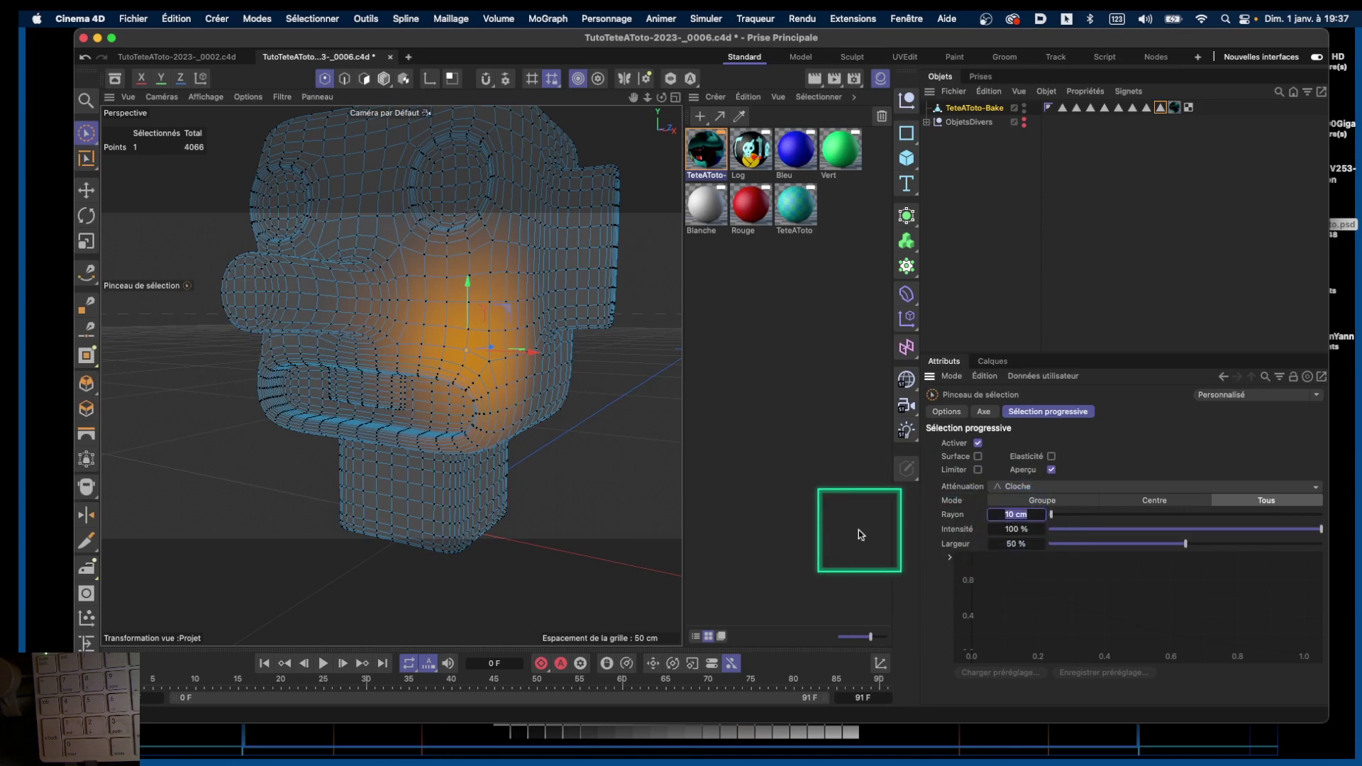
key(8)
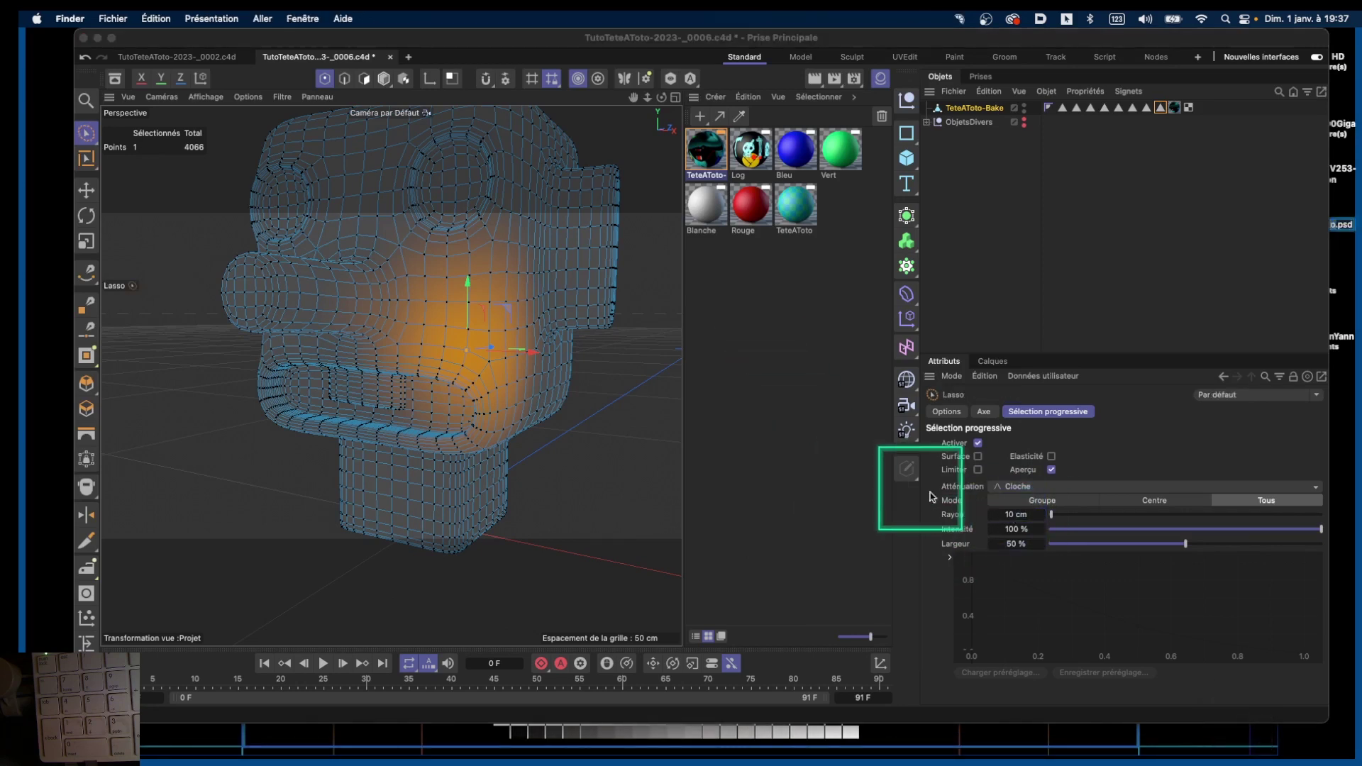
click(1015, 515)
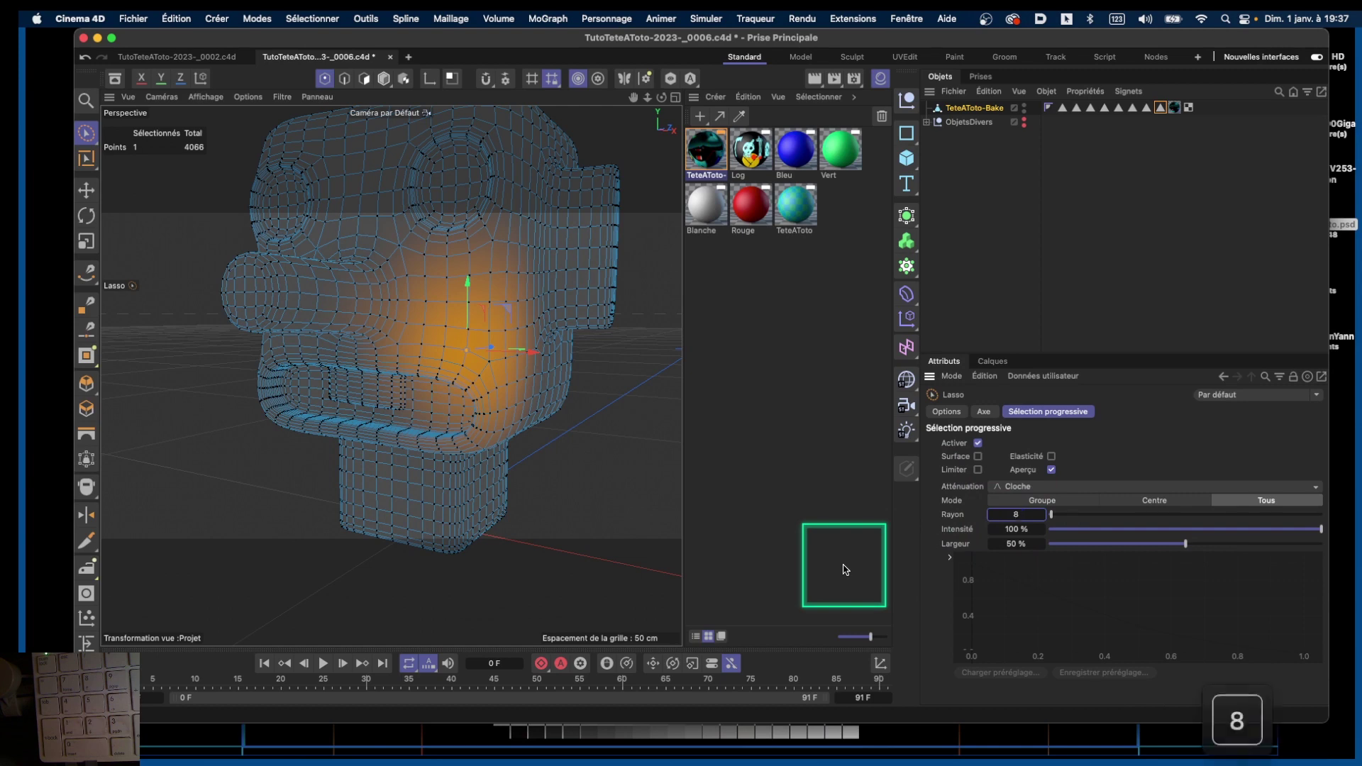
text(80)
key(Return)
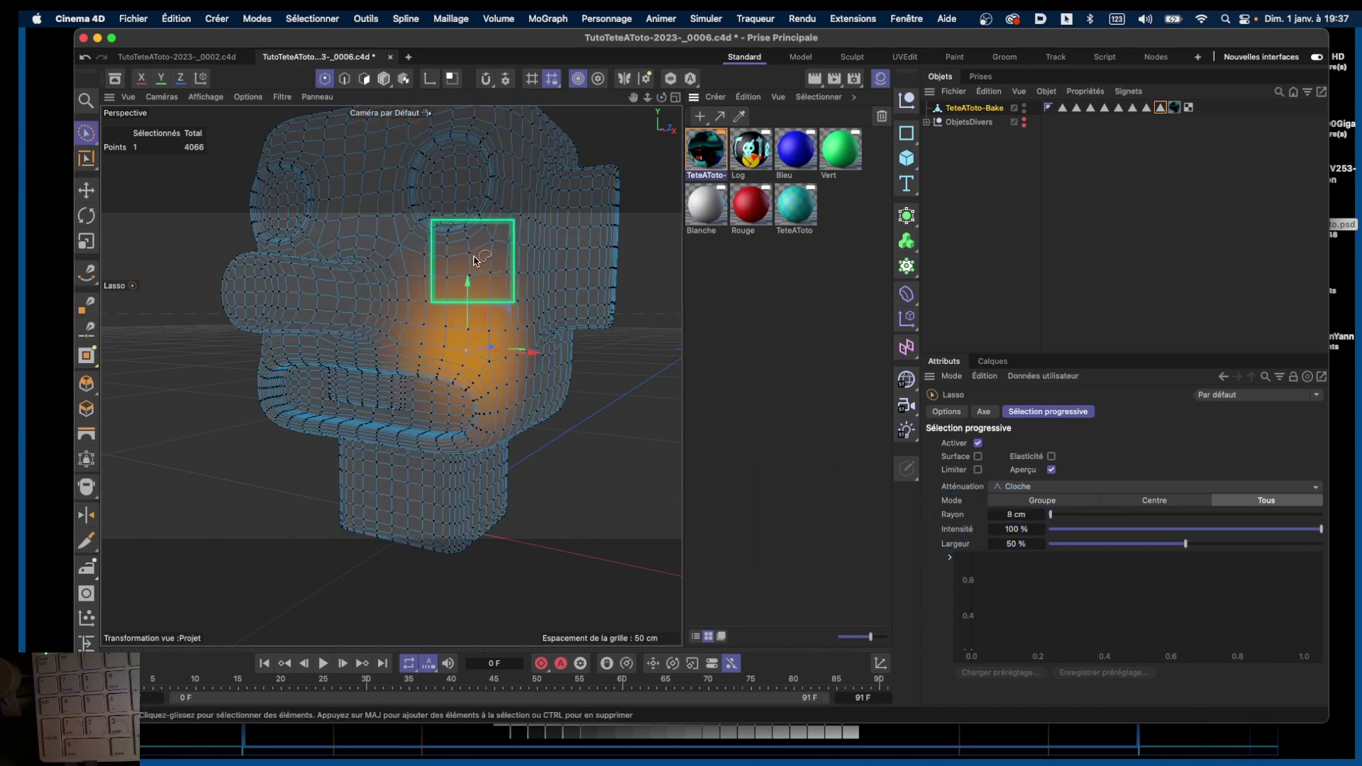
Step: Select a point on the lower lip near the mouth corner beneath the cheek and raise it about 0.7 cm vertically
alt+scroll(463, 353, up, 3)
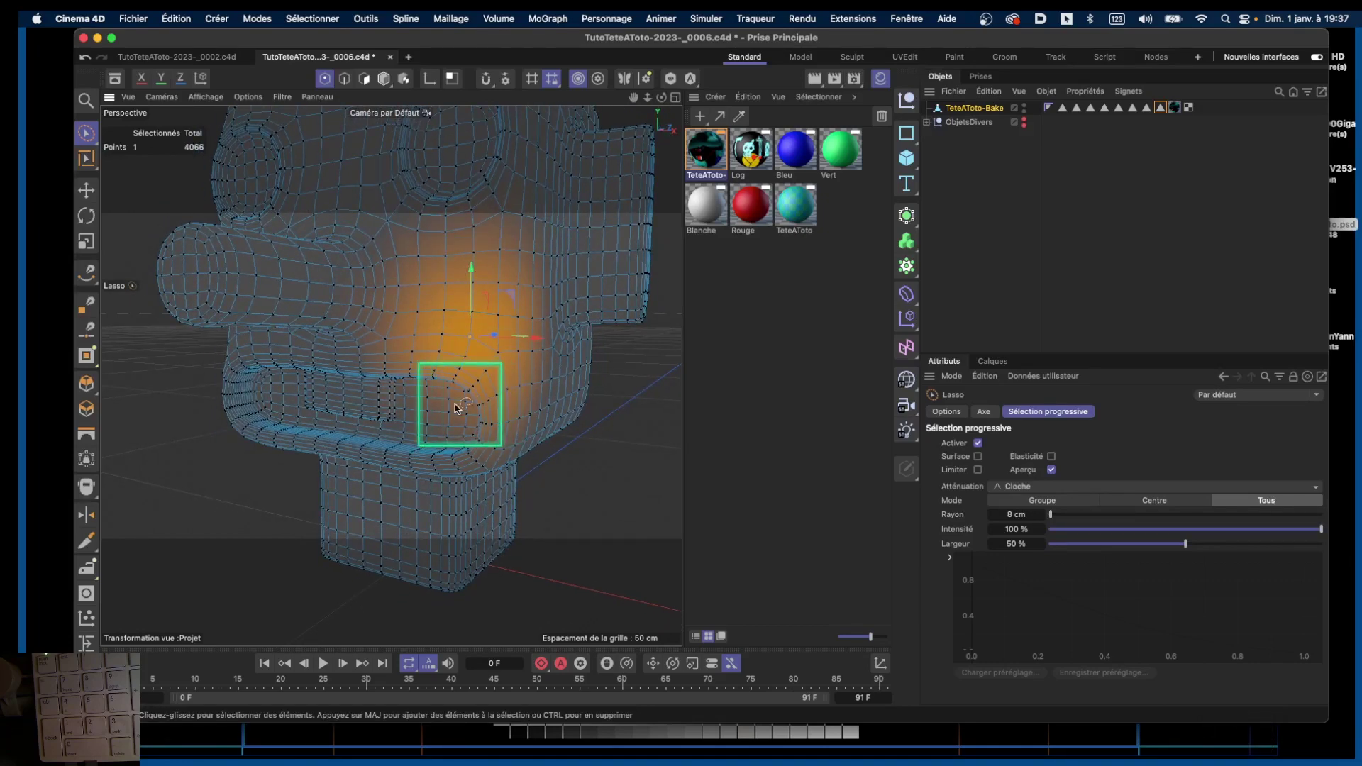
alt+drag(457, 402, 493, 419)
key(t)
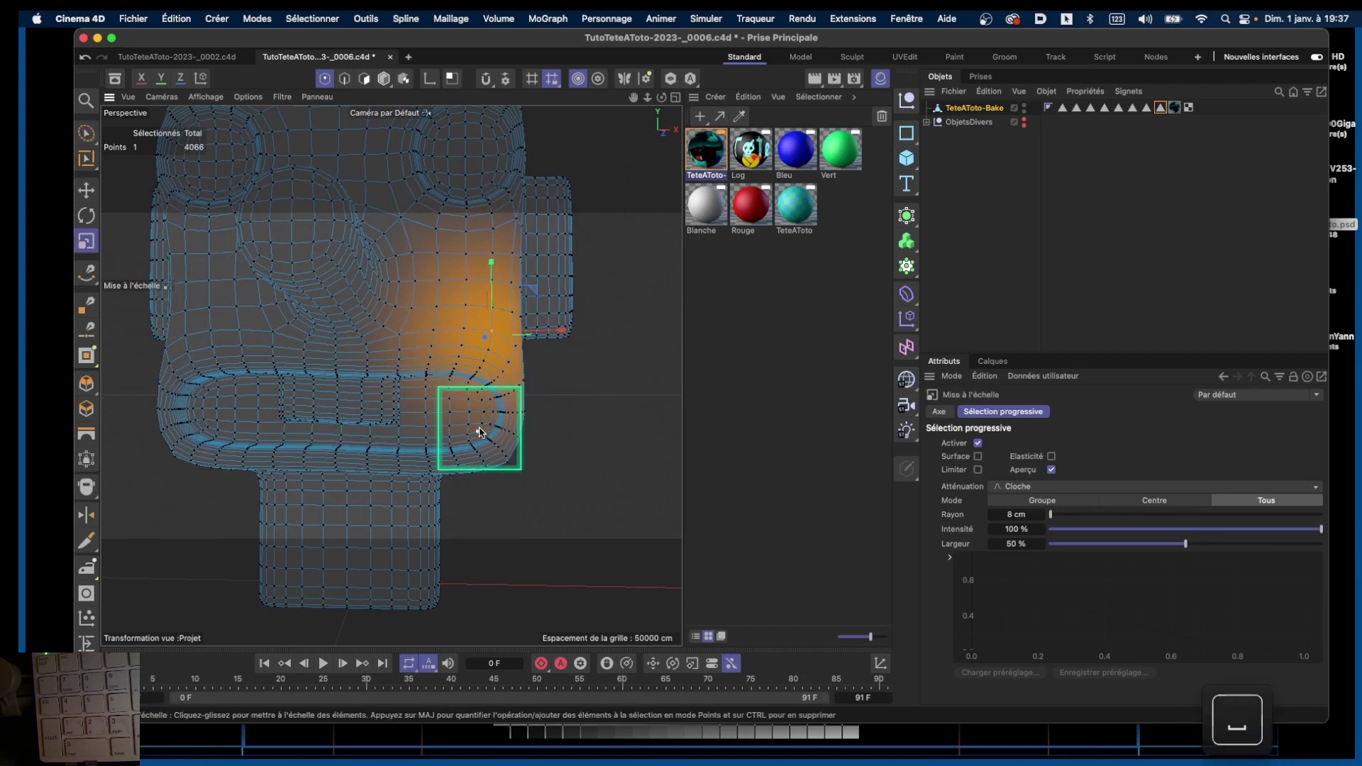
click(479, 455)
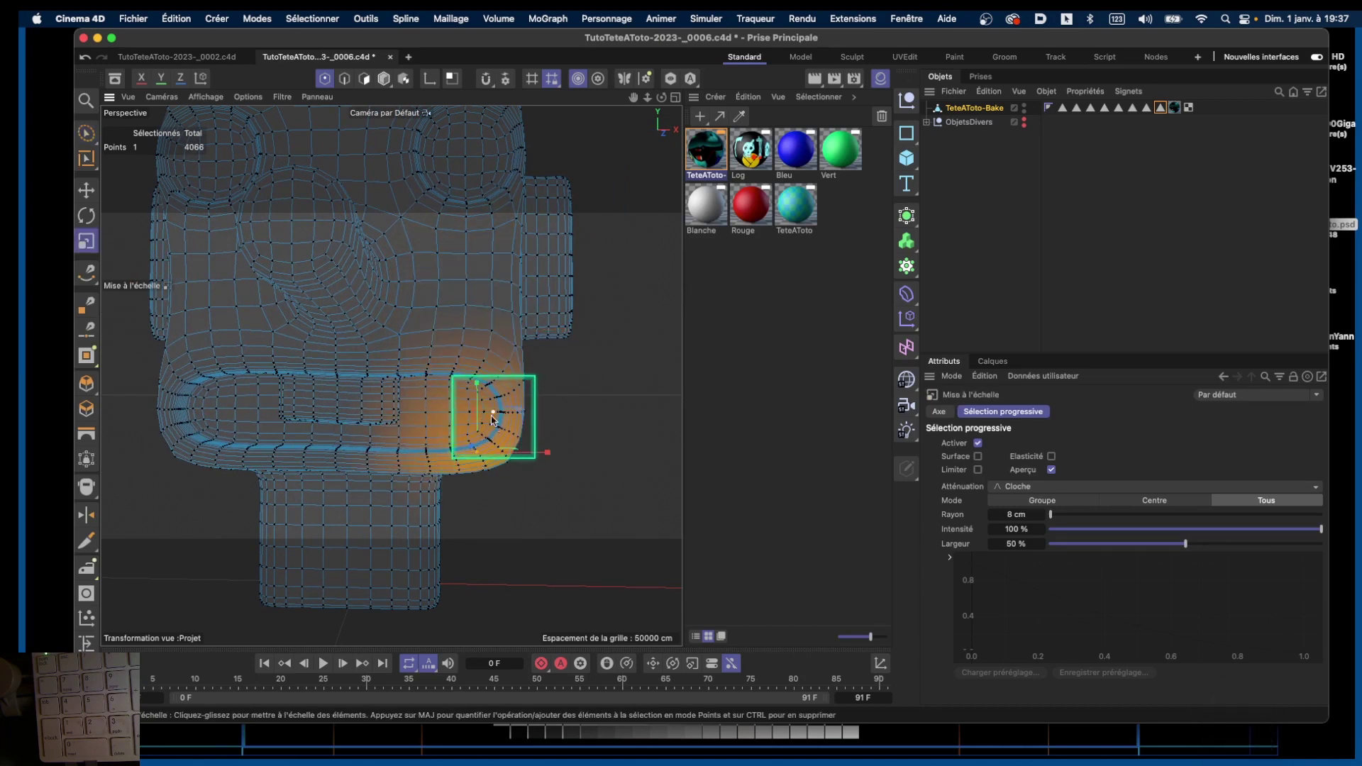
key(space)
drag(475, 386, 476, 383)
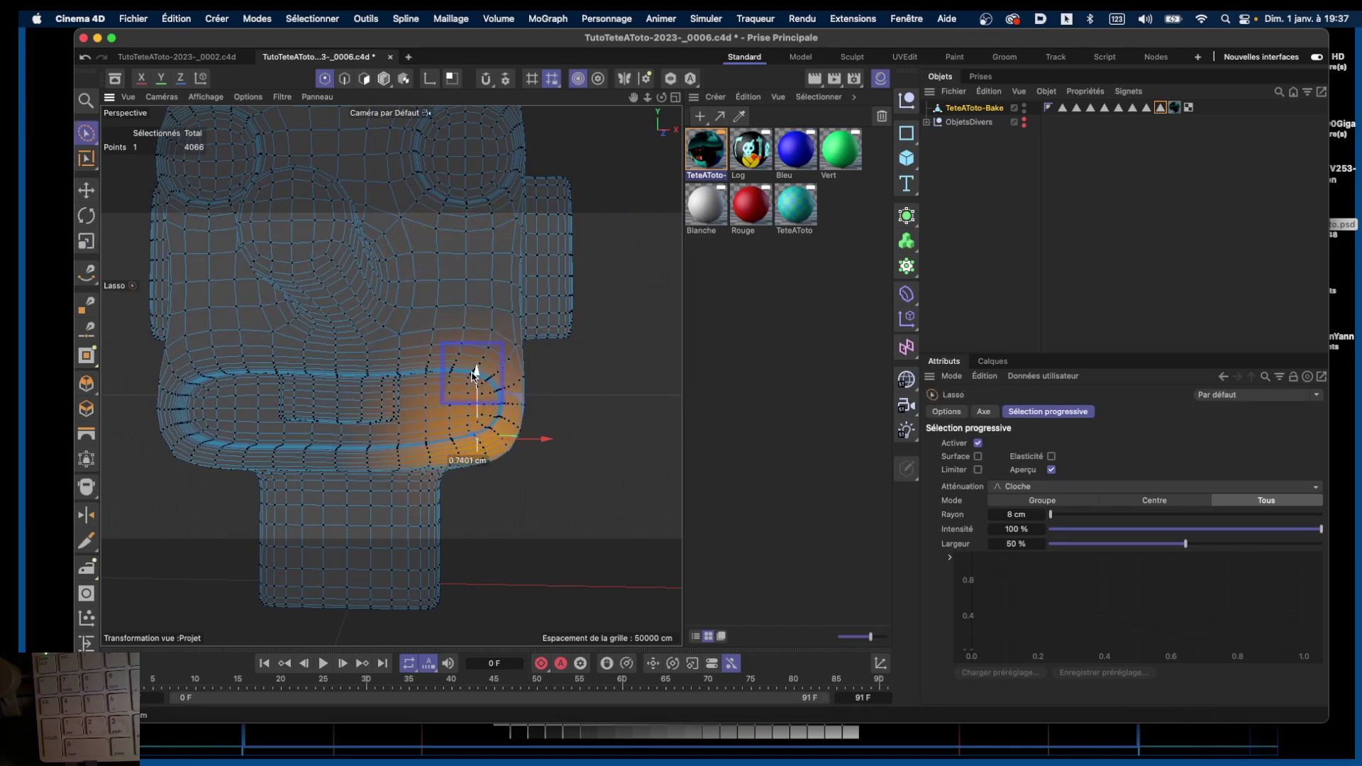
key(space)
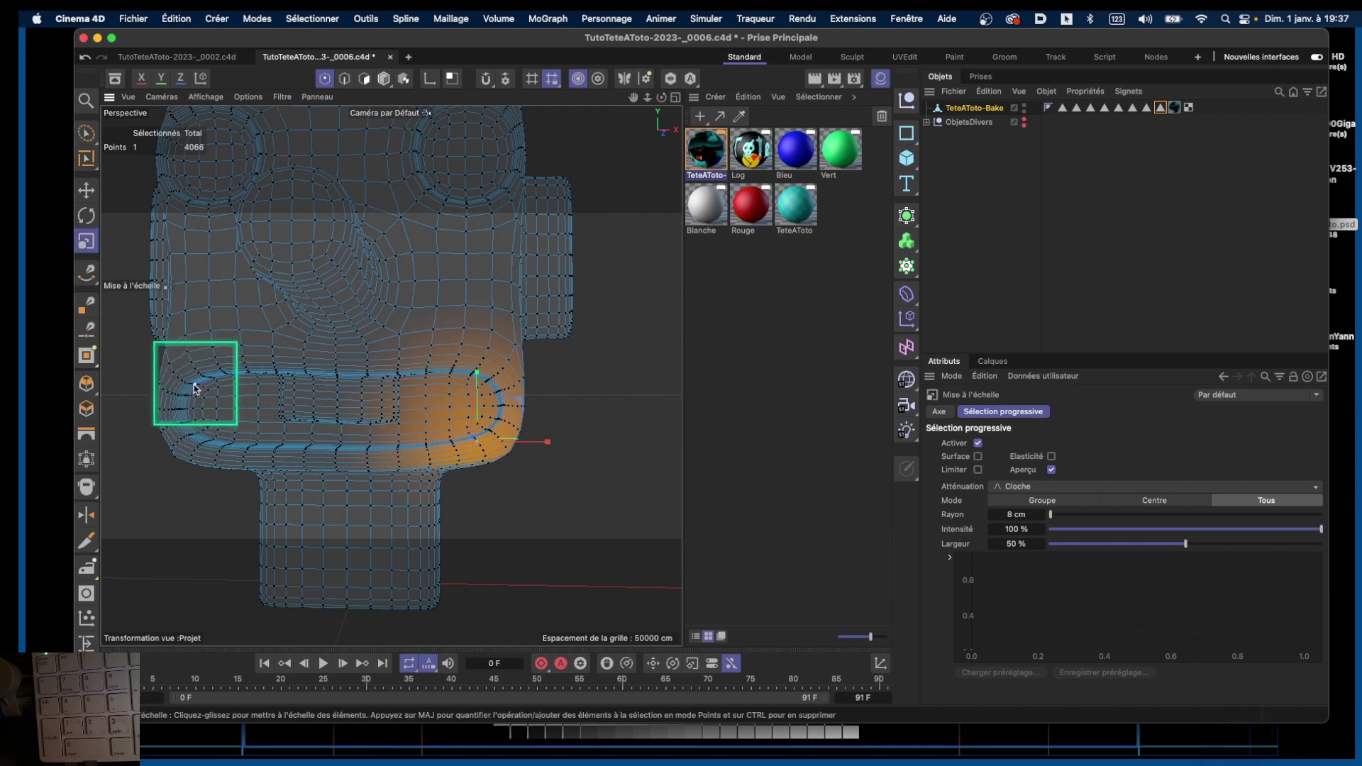
Step: Raise a point at each corner of the mouth with the Move tool and the 8 cm progressive selection
click(175, 413)
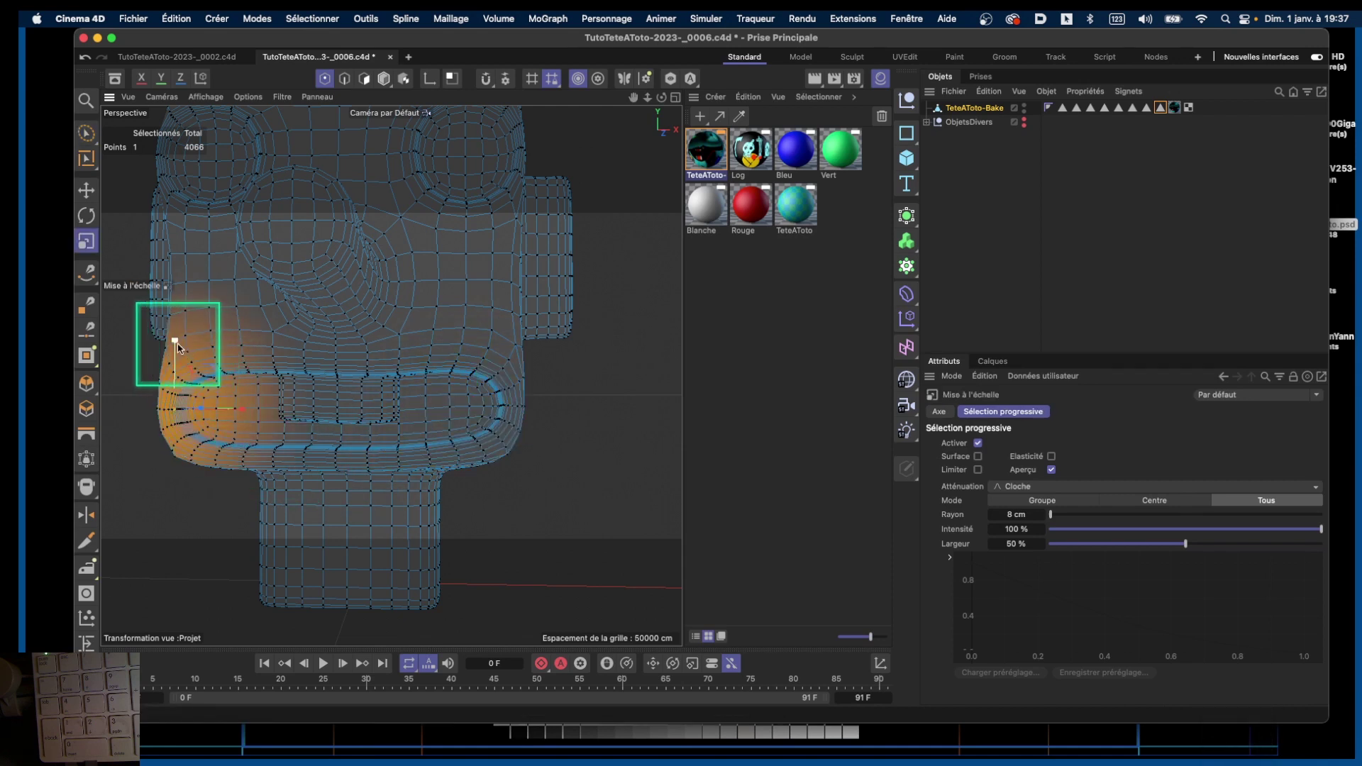
key(e)
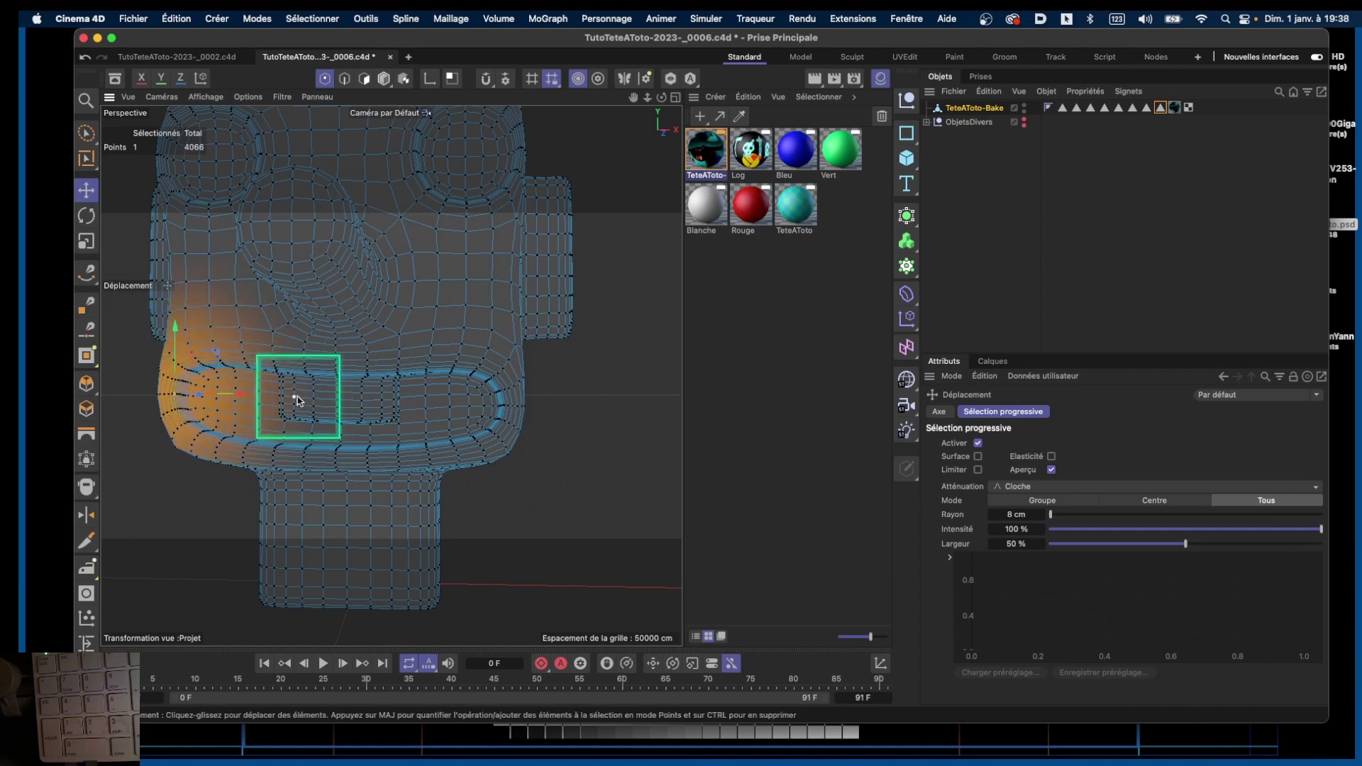
alt+drag(297, 397, 360, 410)
scroll(621, 107, up, 5)
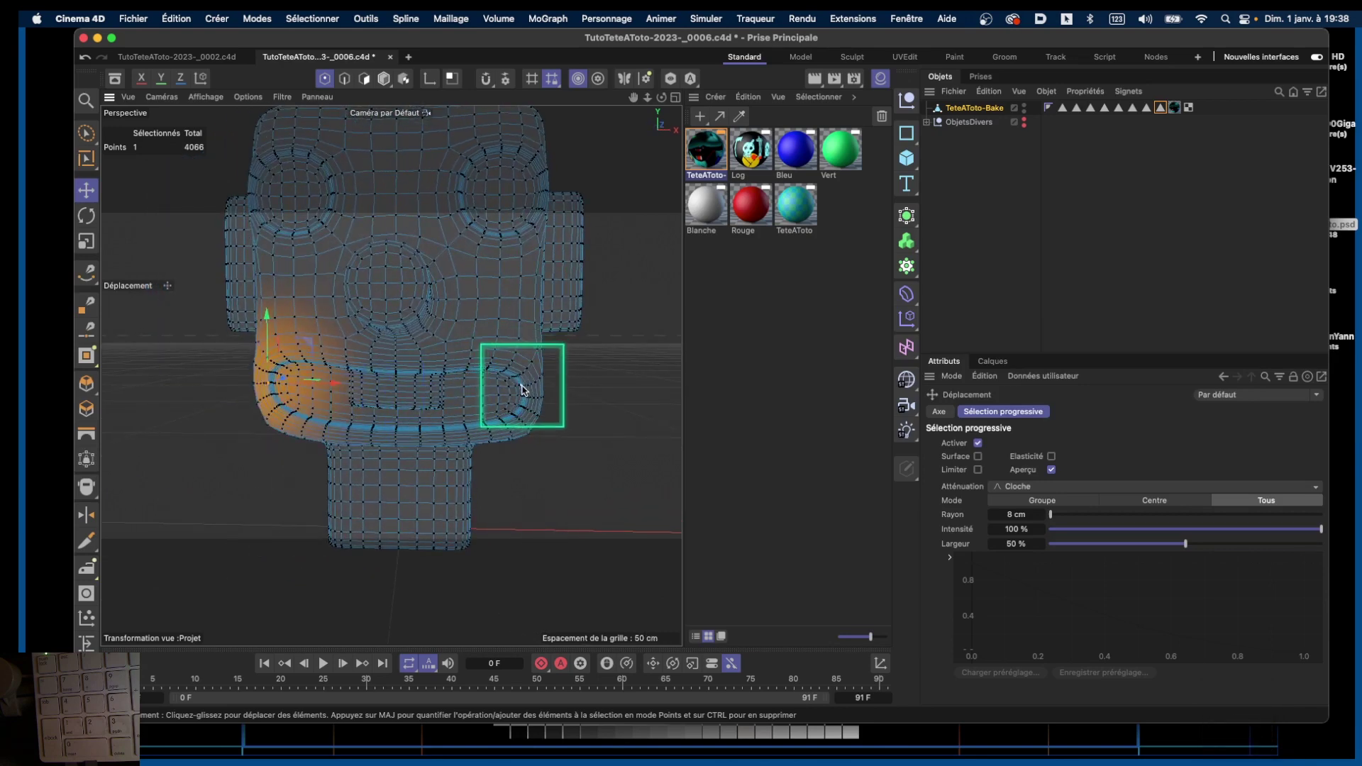
click(520, 376)
drag(520, 314, 376, 331)
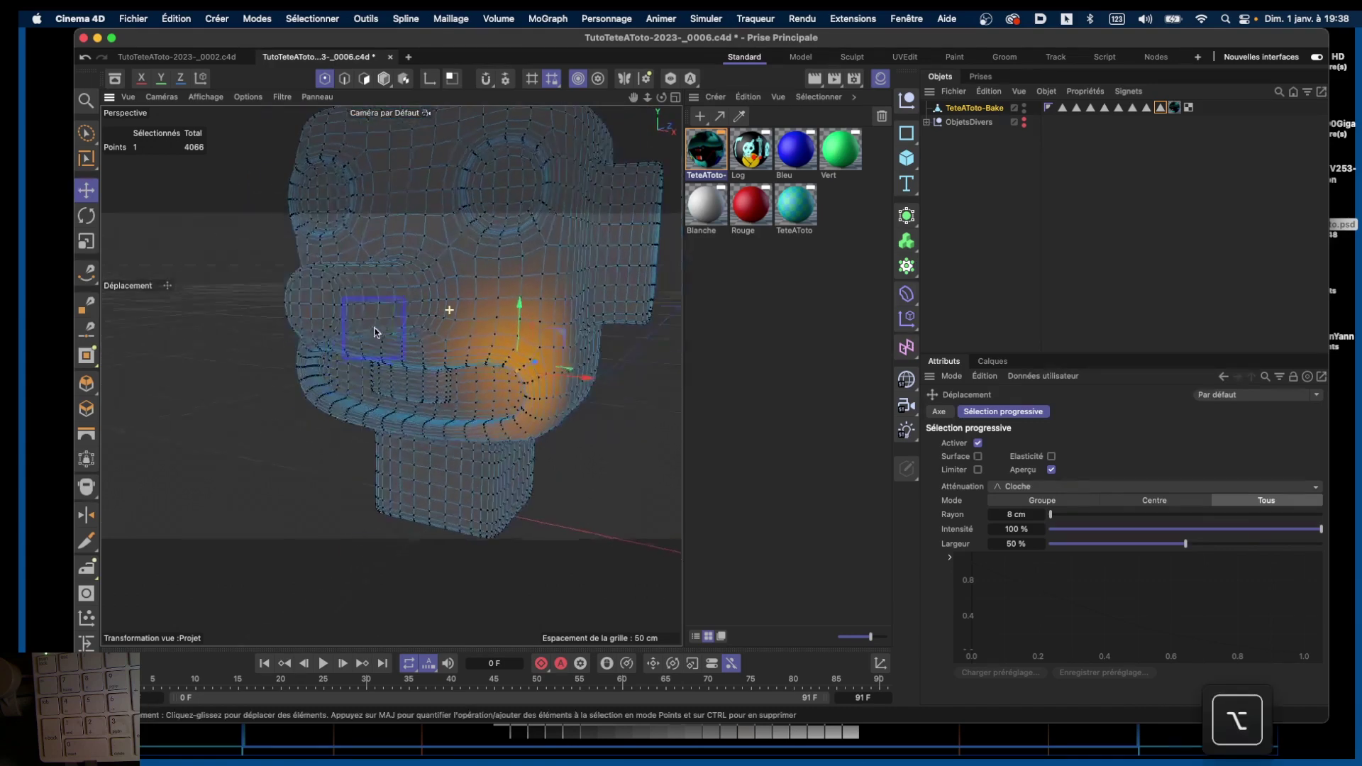
Step: Select a point just beneath one eye and raise it slightly with the progressive selection
drag(500, 248, 501, 163)
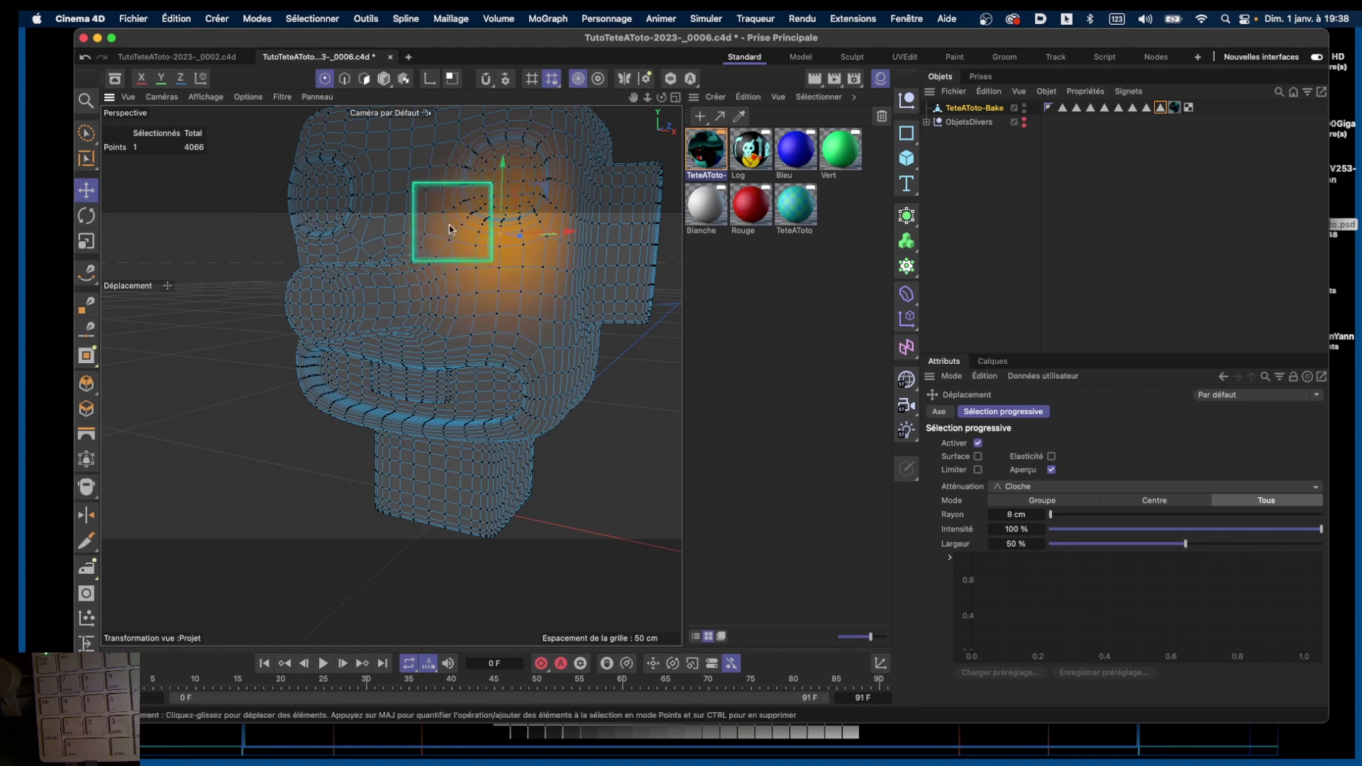
alt+drag(450, 219, 541, 212)
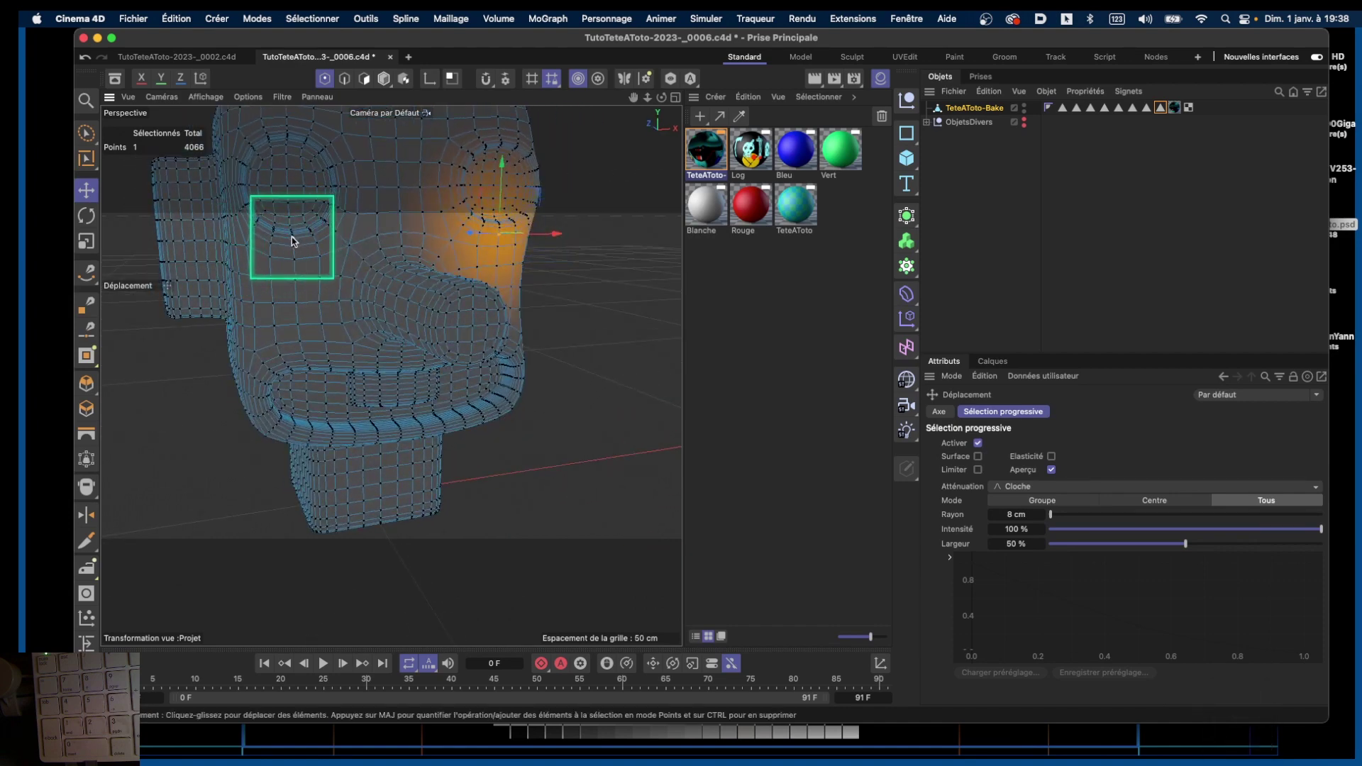
drag(292, 241, 617, 368)
drag(357, 305, 319, 307)
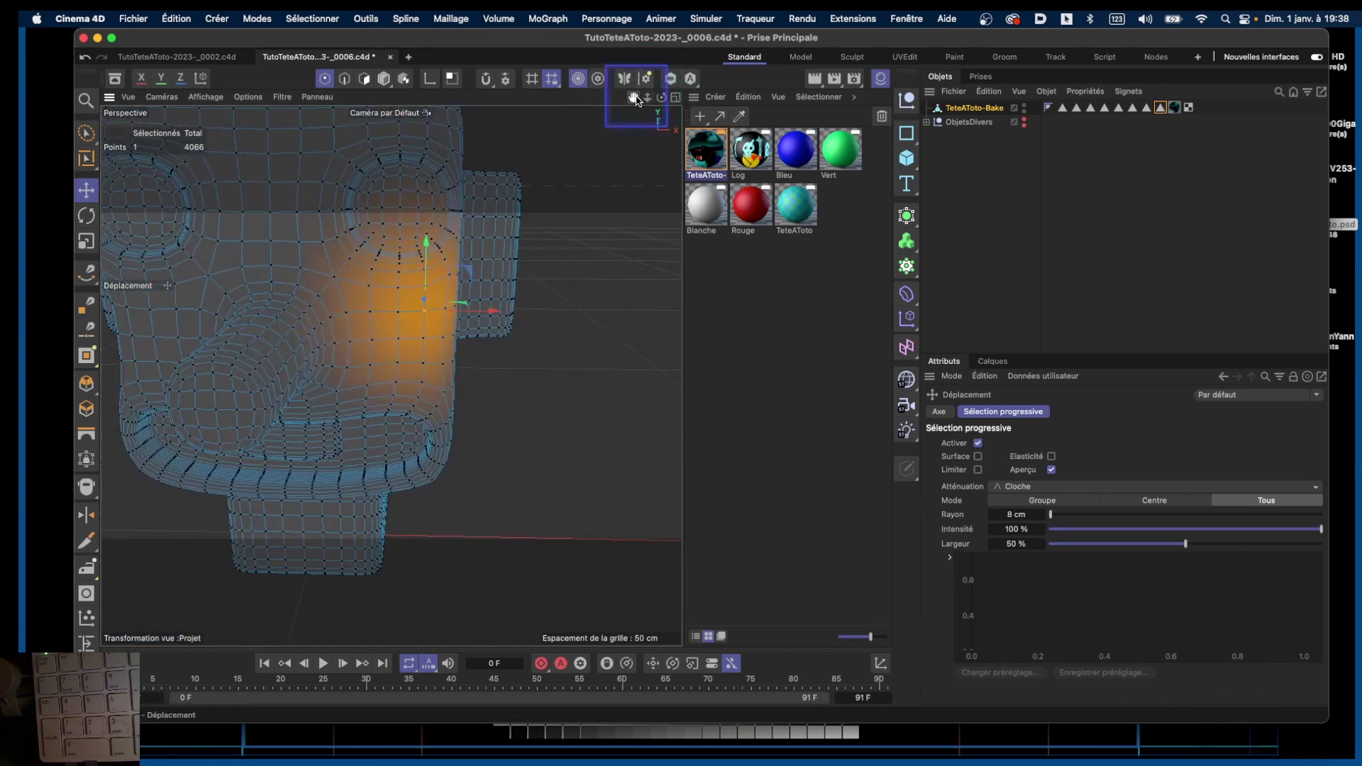
Step: Select a point on the cheek beneath the other eye and shift it along the head's depth axis
drag(637, 100, 390, 374)
alt+drag(303, 299, 291, 324)
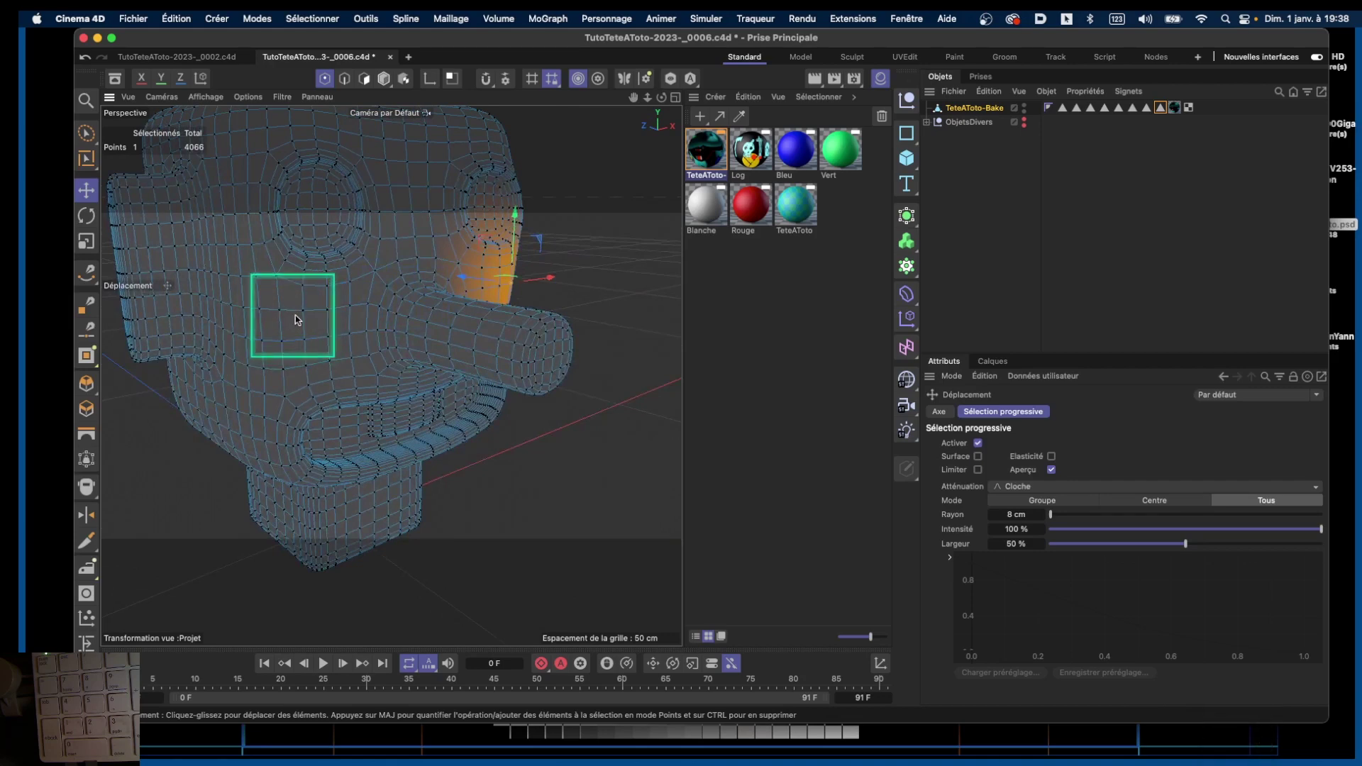
click(279, 312)
alt+drag(287, 316, 343, 355)
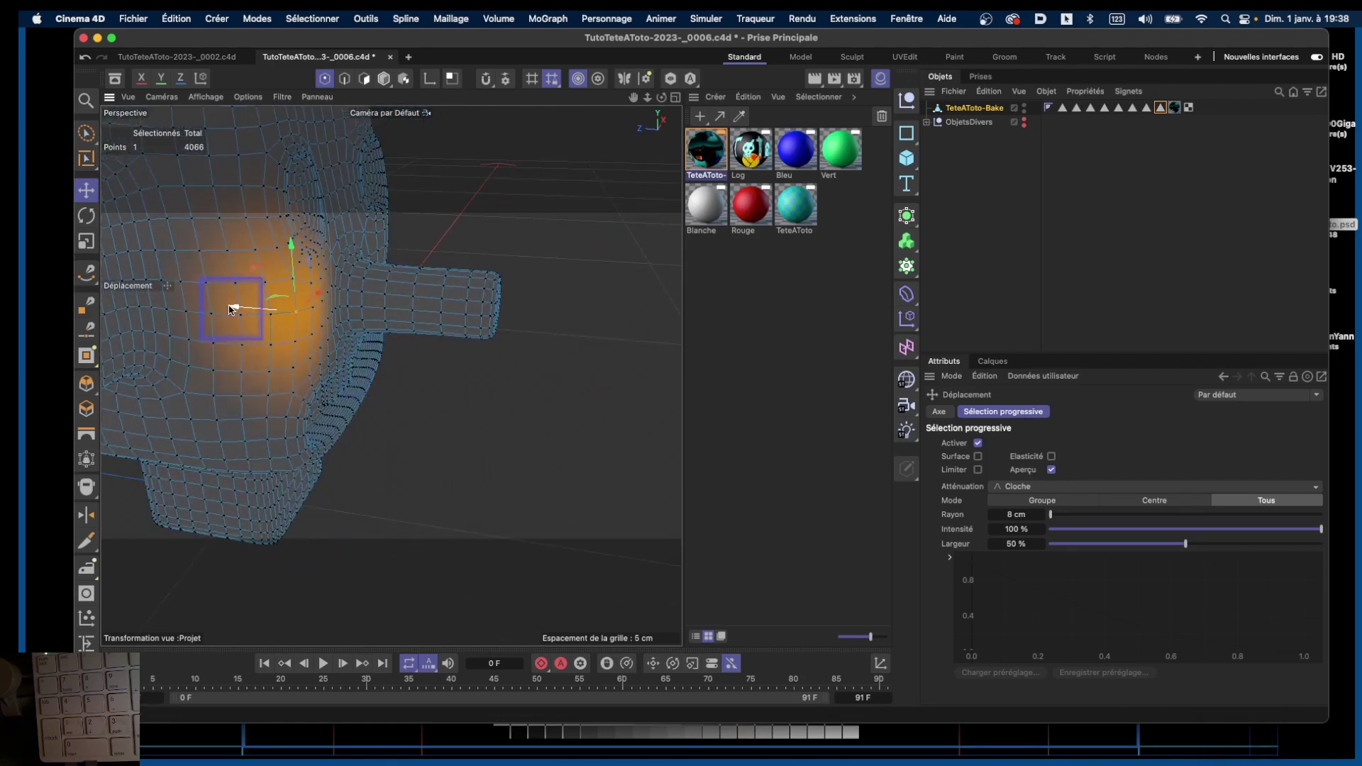
alt+drag(231, 310, 454, 268)
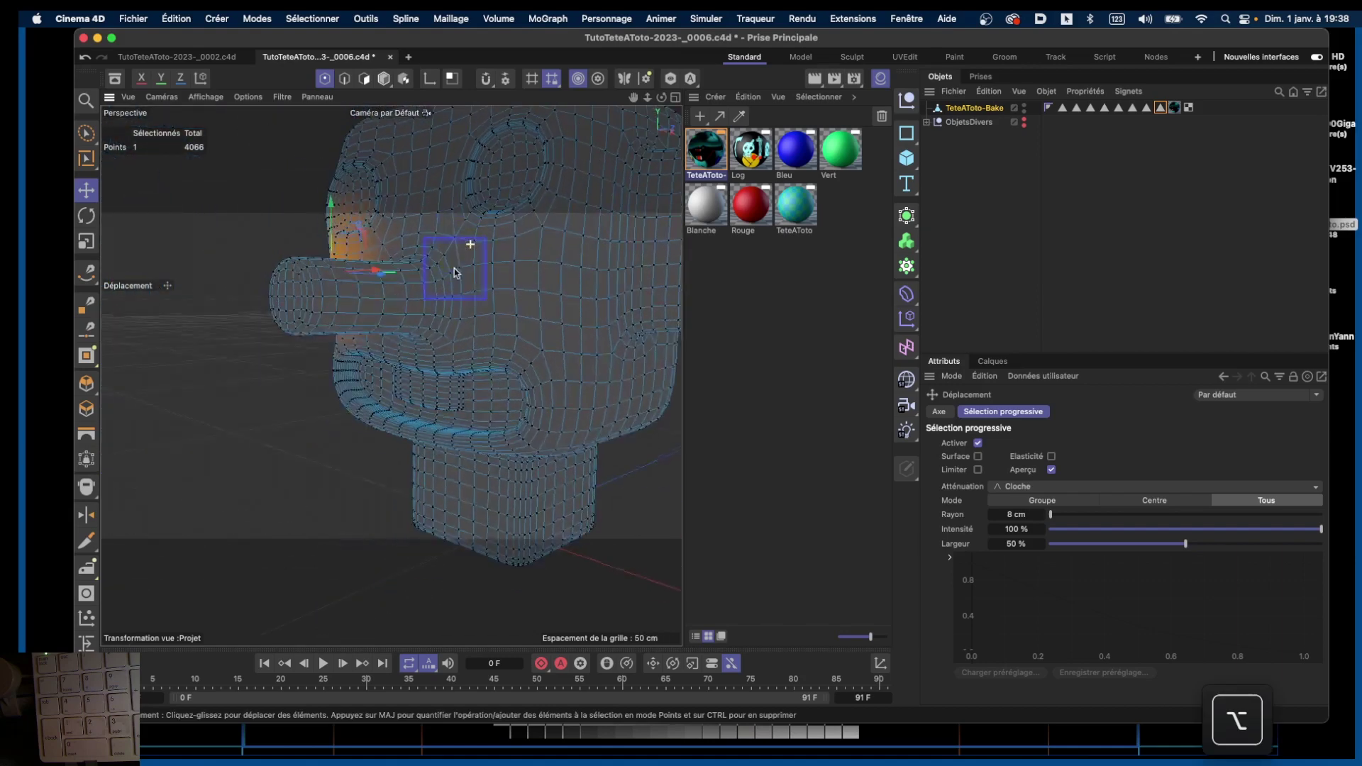
Step: Select a point on the brow just above the eye on the ear side facing the view and raise it vertically
drag(631, 95, 513, 332)
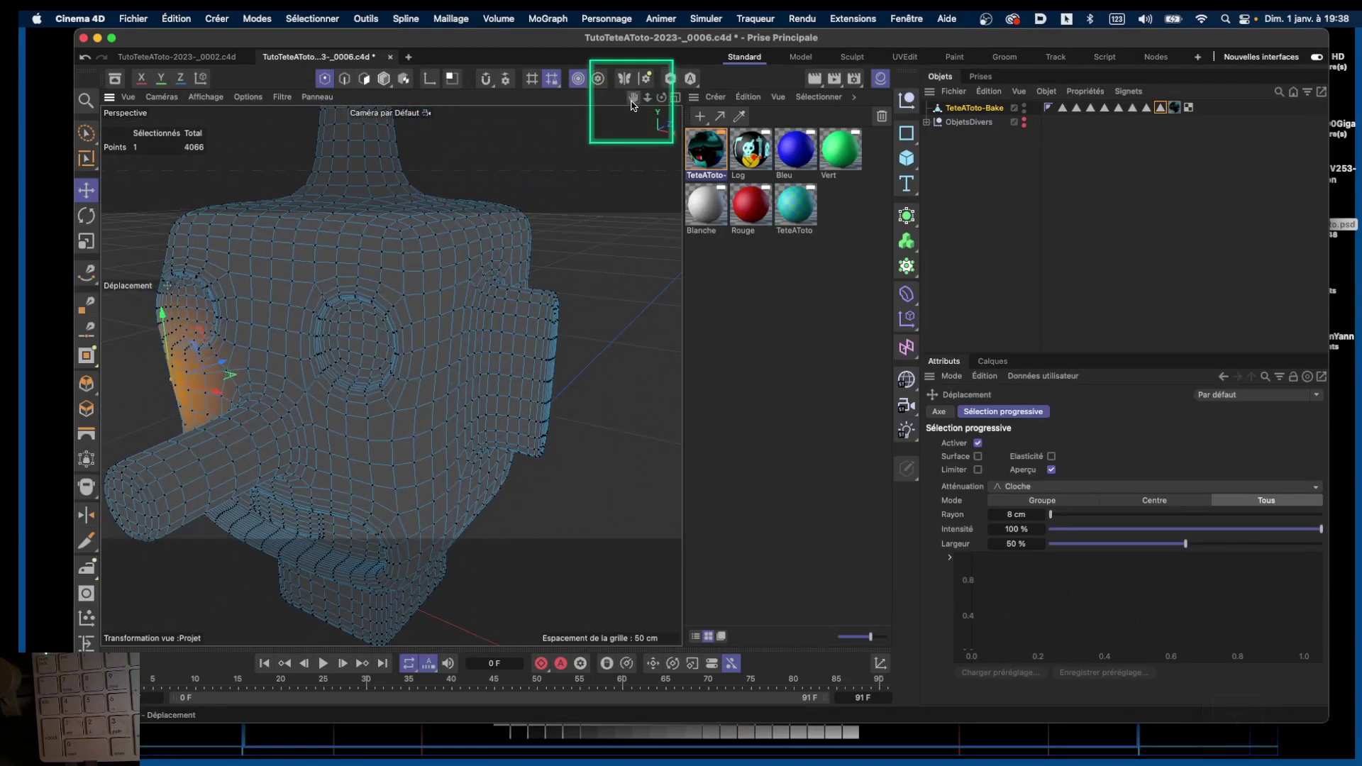
mouse_move(633, 105)
mouse_down()
mouse_move(634, 117)
mouse_move(646, 107)
mouse_move(611, 117)
mouse_up()
mouse_move(406, 482)
alt+mouse_down()
mouse_move(454, 438)
mouse_move(624, 422)
mouse_move(577, 467)
mouse_move(488, 470)
mouse_move(407, 450)
mouse_move(403, 480)
alt+mouse_up()
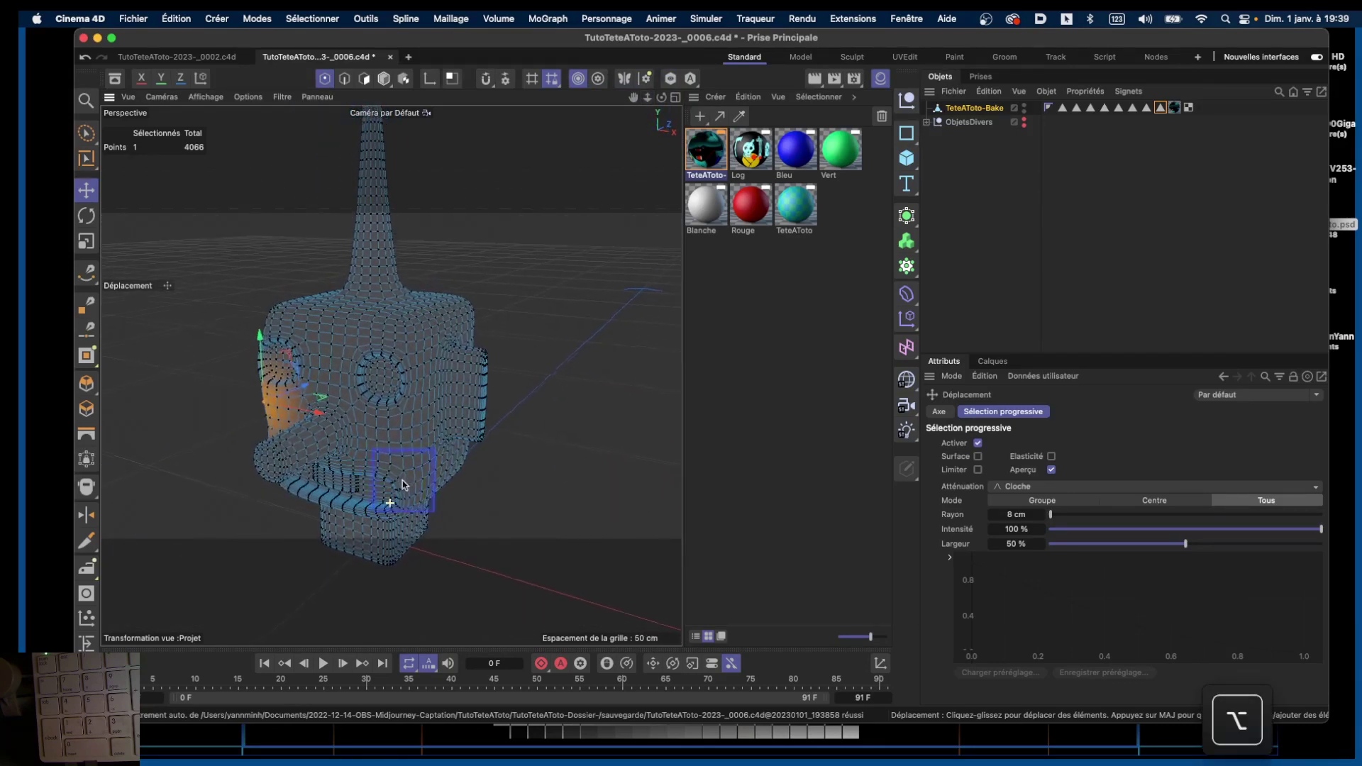
scroll(359, 339, up, 5)
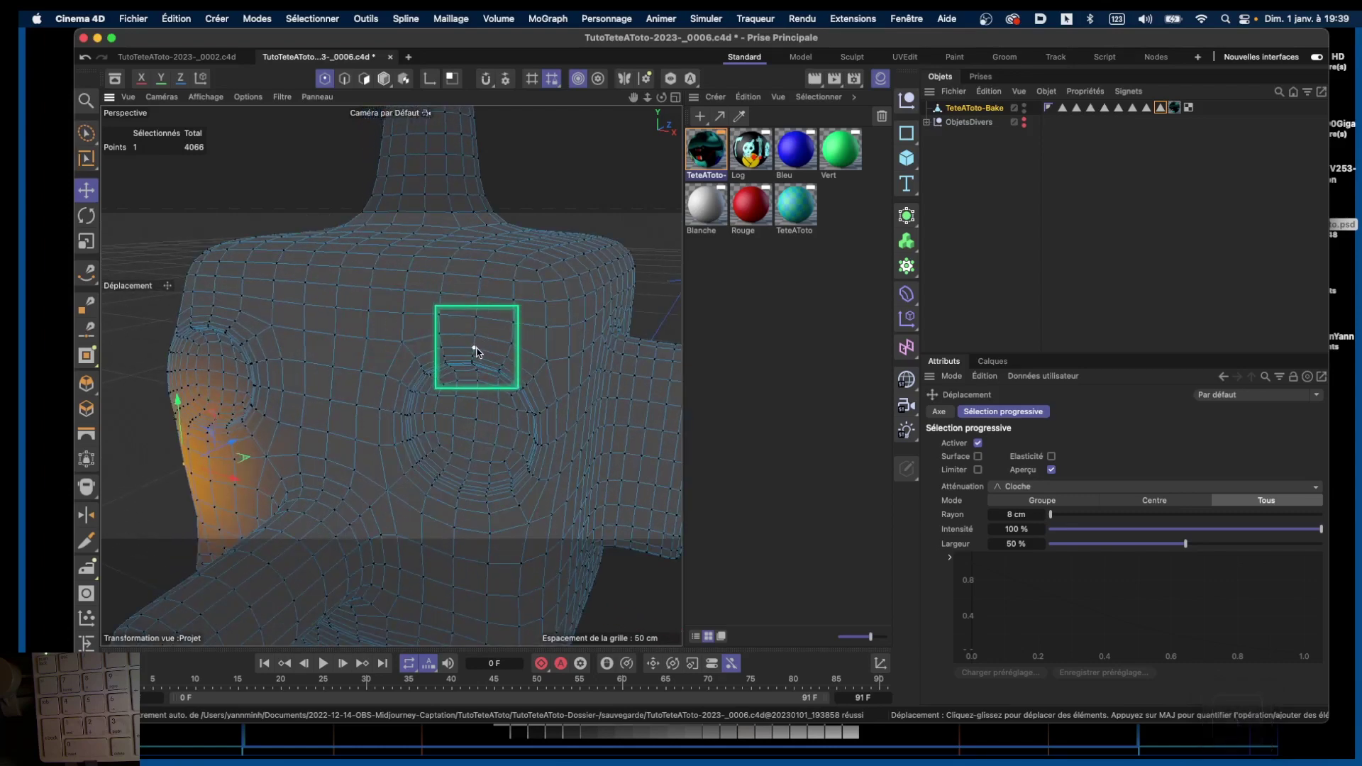
click(474, 349)
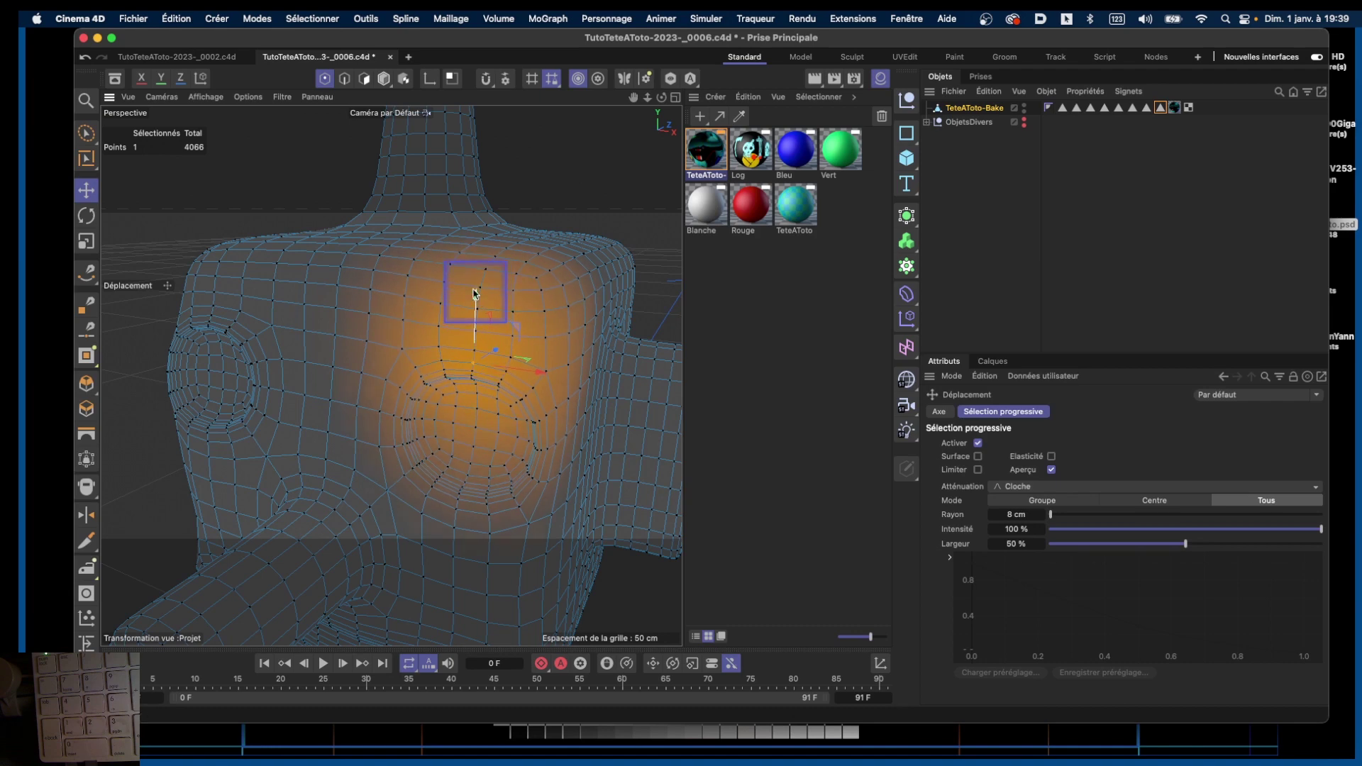
alt+drag(475, 293, 422, 377)
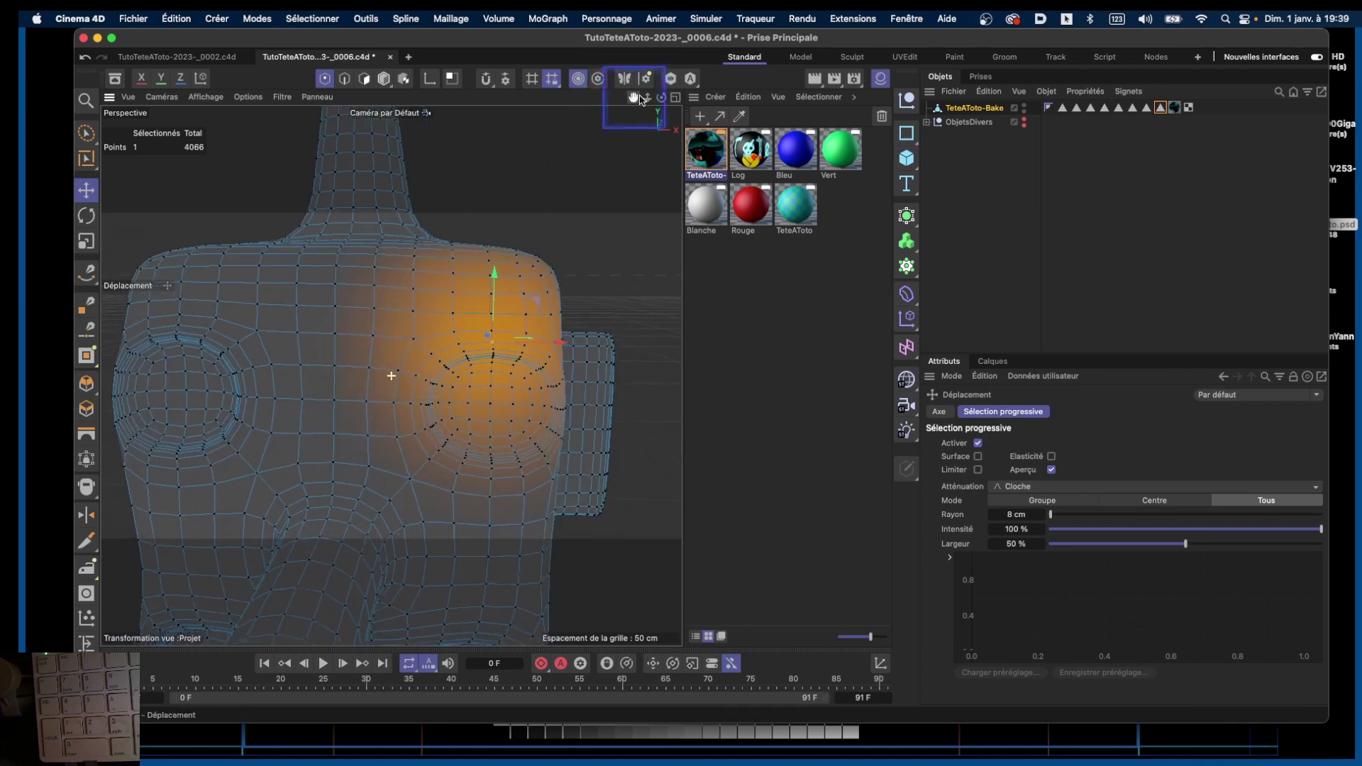
Step: Adjust the height of the matching brow point above the opposite eye
drag(635, 98, 397, 292)
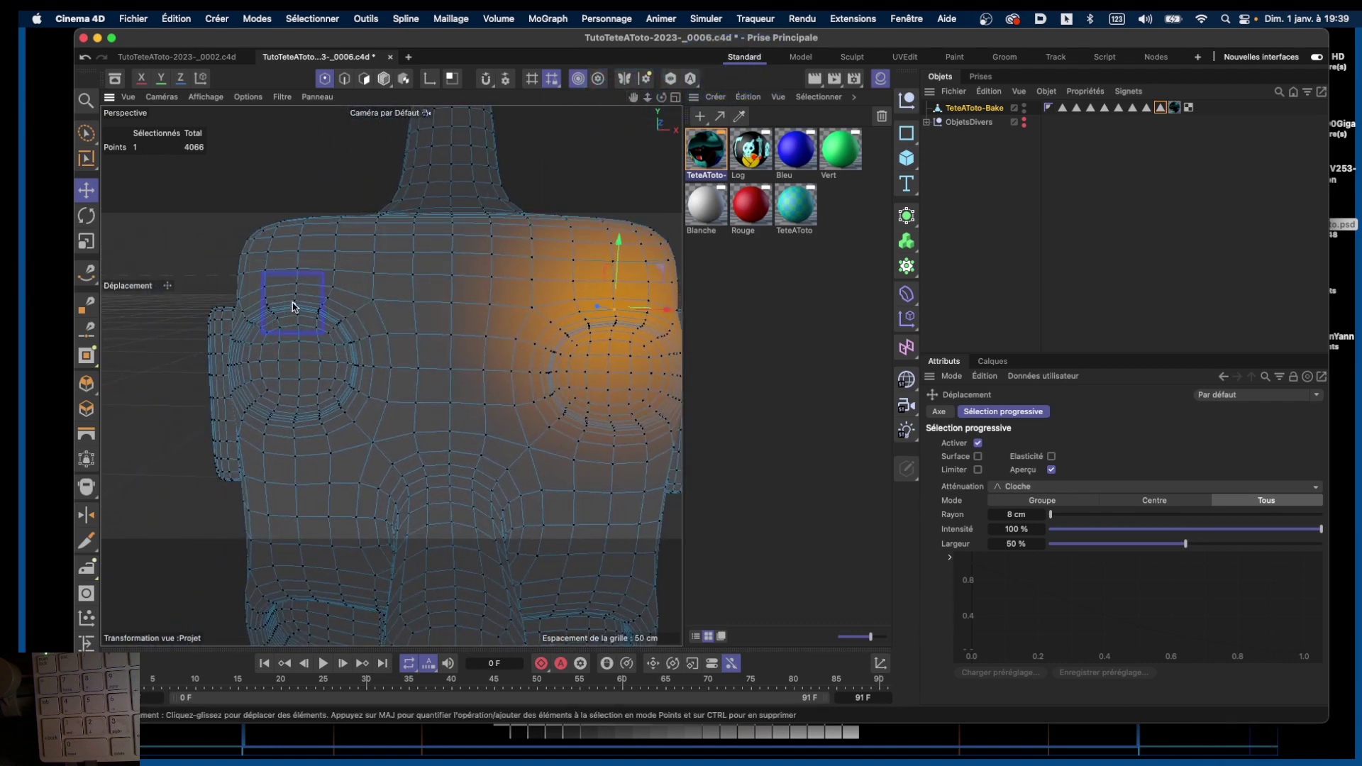
drag(295, 310, 441, 442)
alt+right_drag(441, 441, 462, 384)
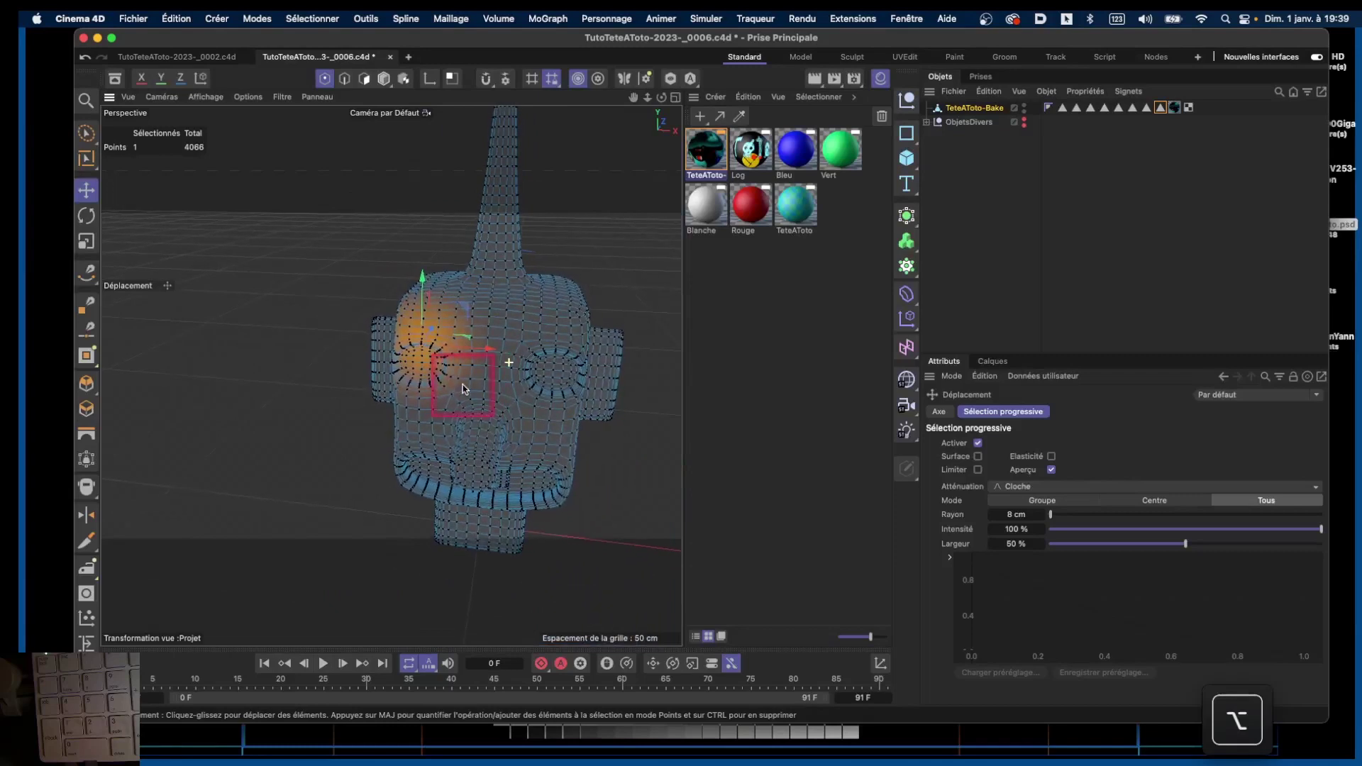
Step: Switch to the Lasso selection tool and turn progressive selection off
click(86, 133)
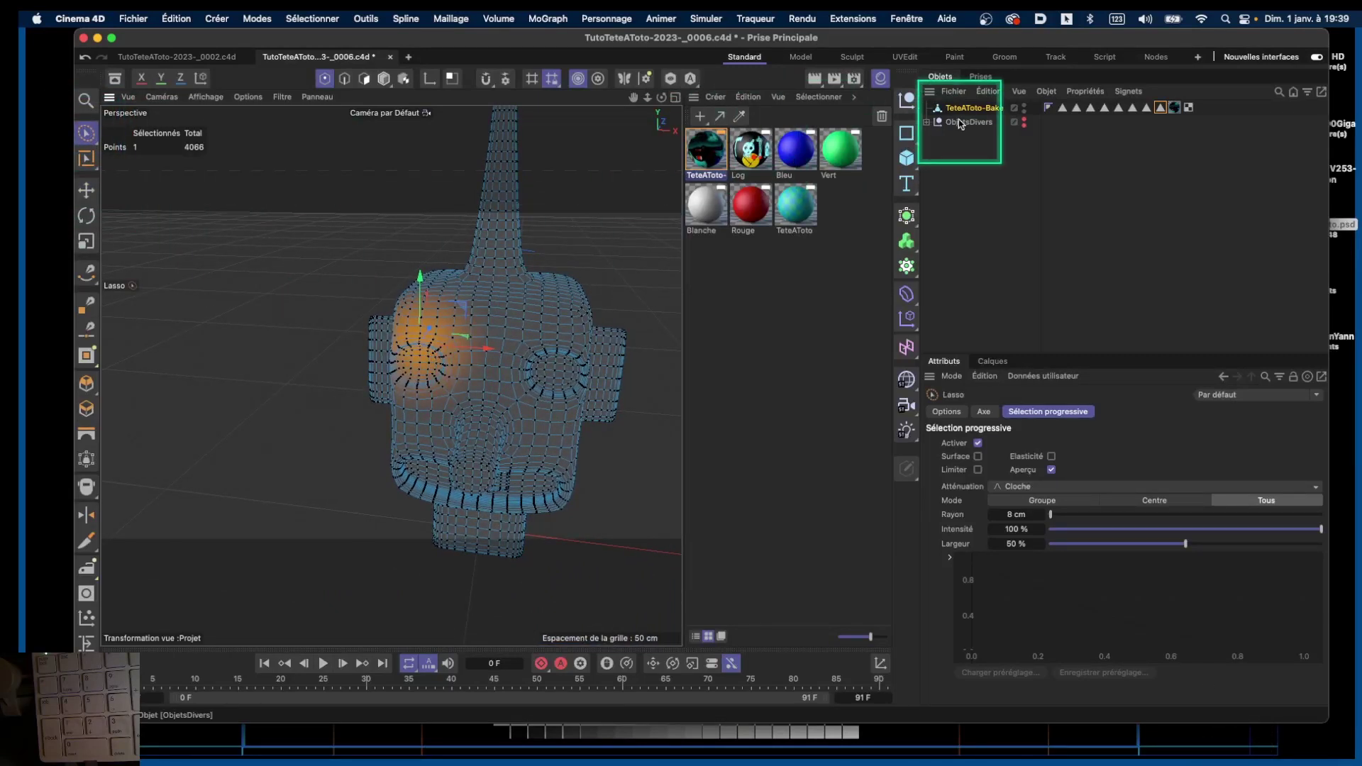
click(978, 443)
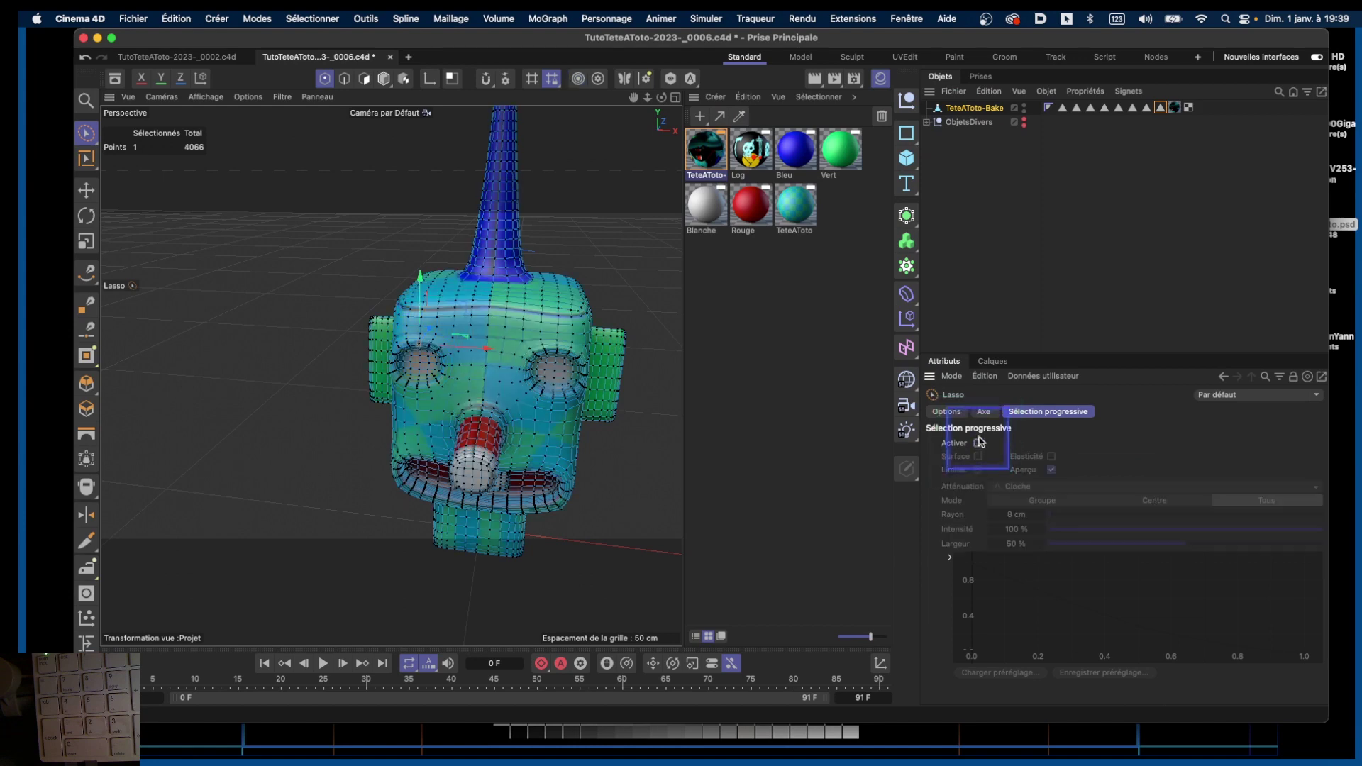
alt+drag(614, 111, 426, 213)
right_click(615, 112)
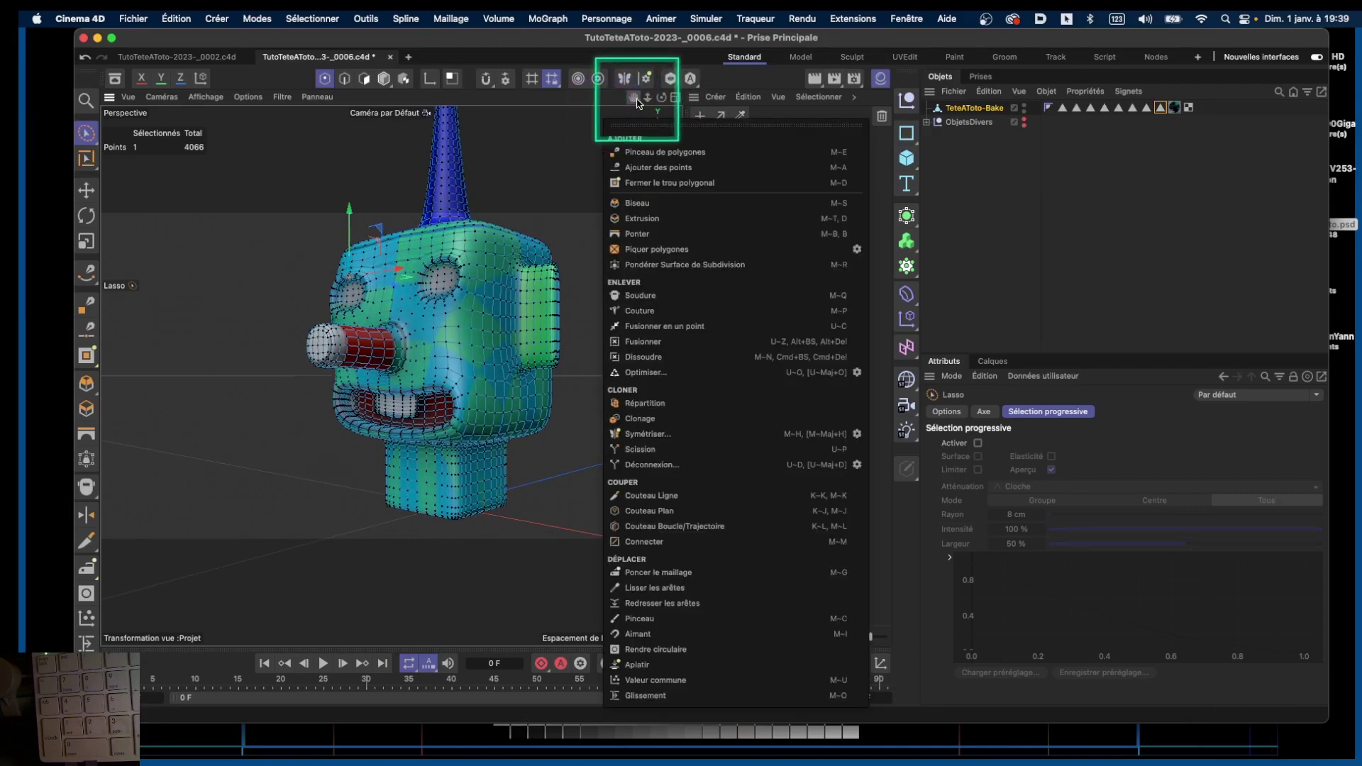
key(Escape)
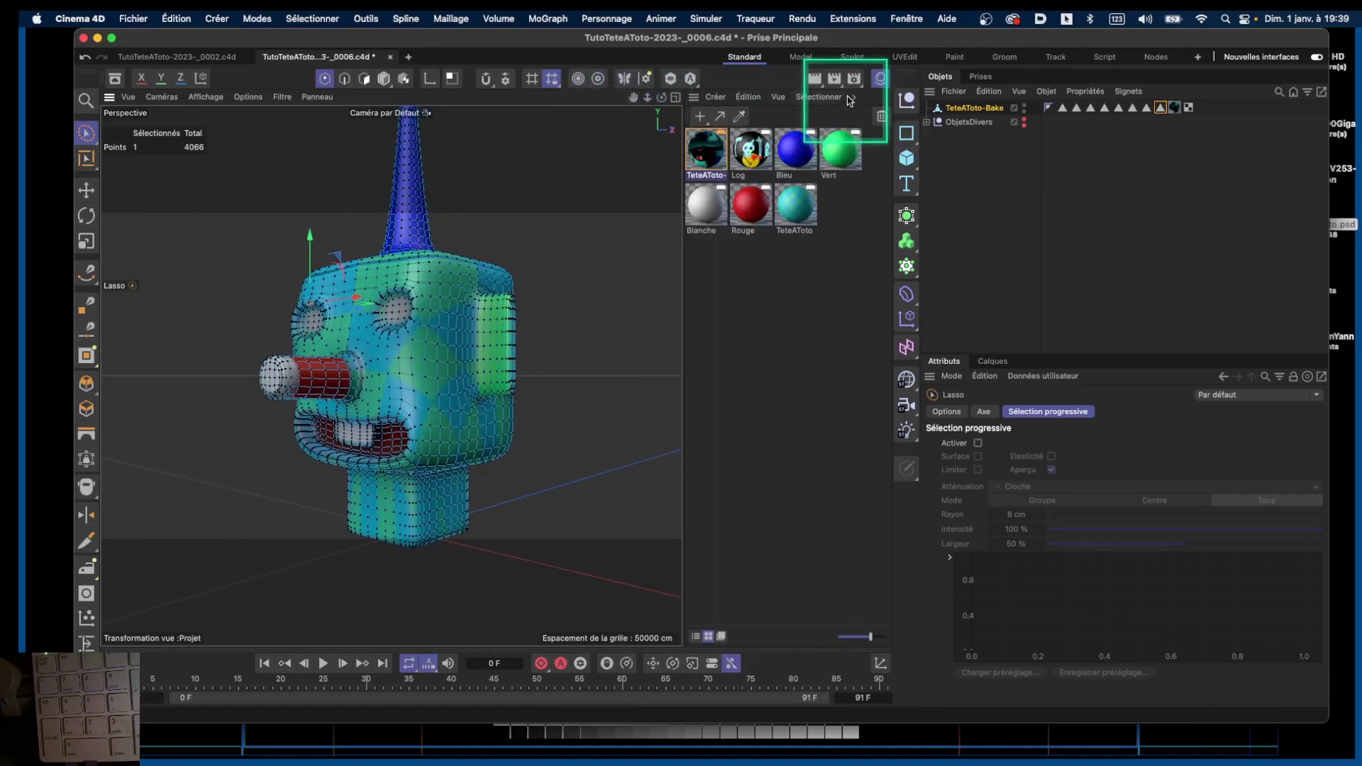
Step: Render the reshaped head in the viewport and return to the editing view
click(814, 80)
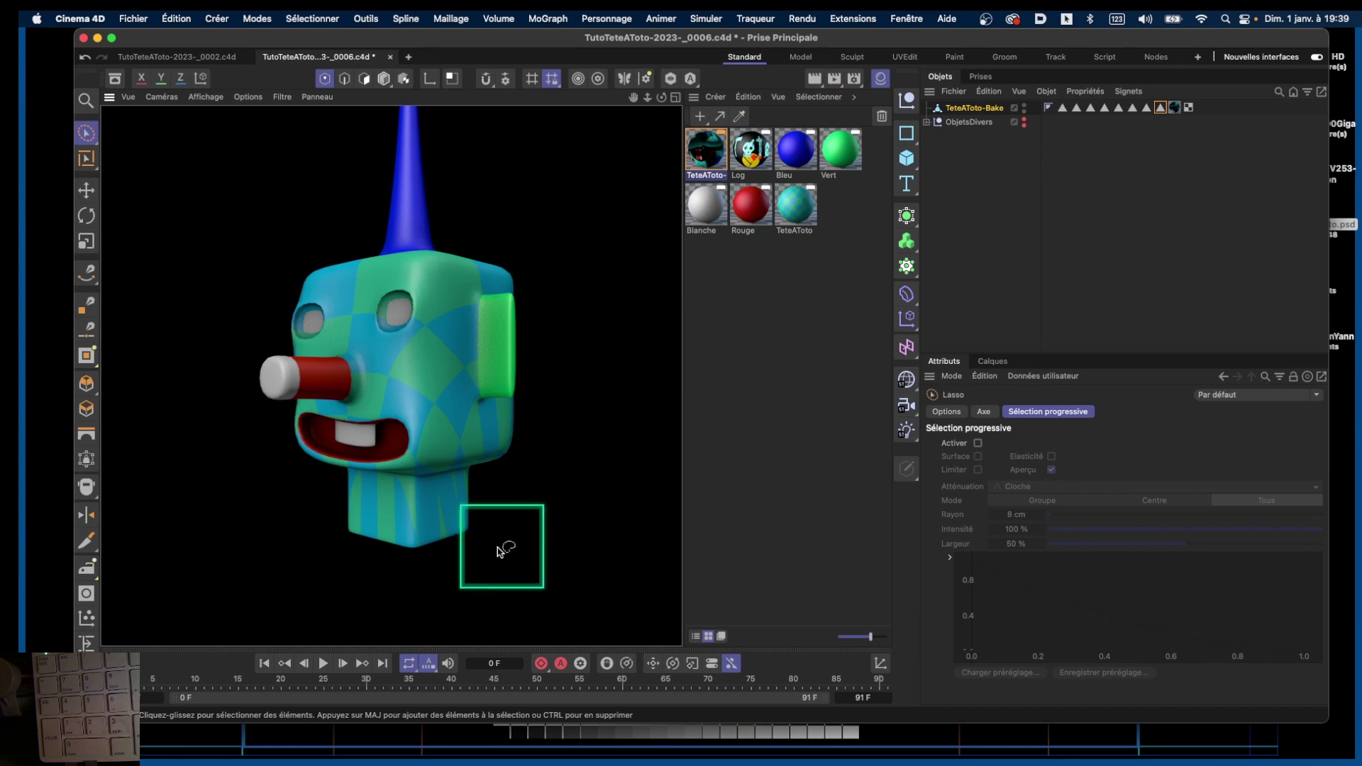
click(647, 102)
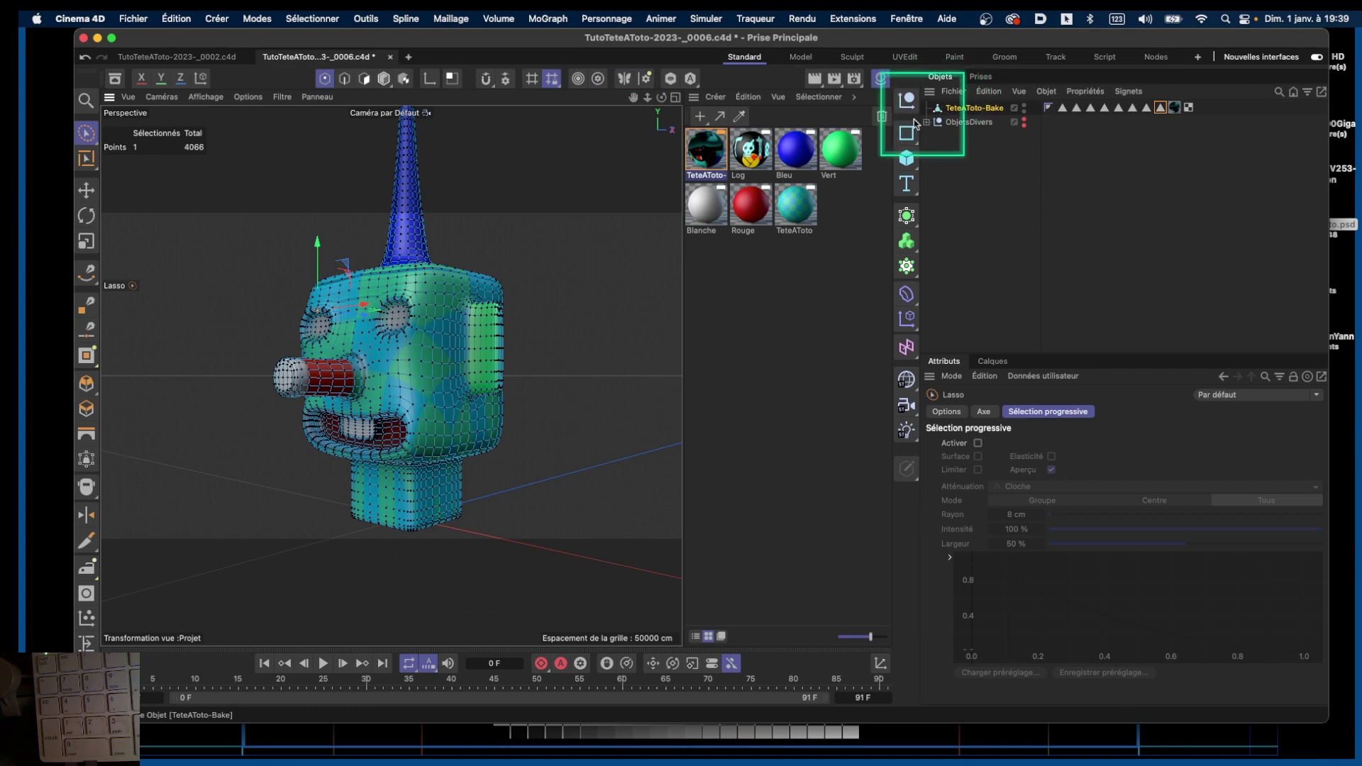
drag(633, 105, 454, 440)
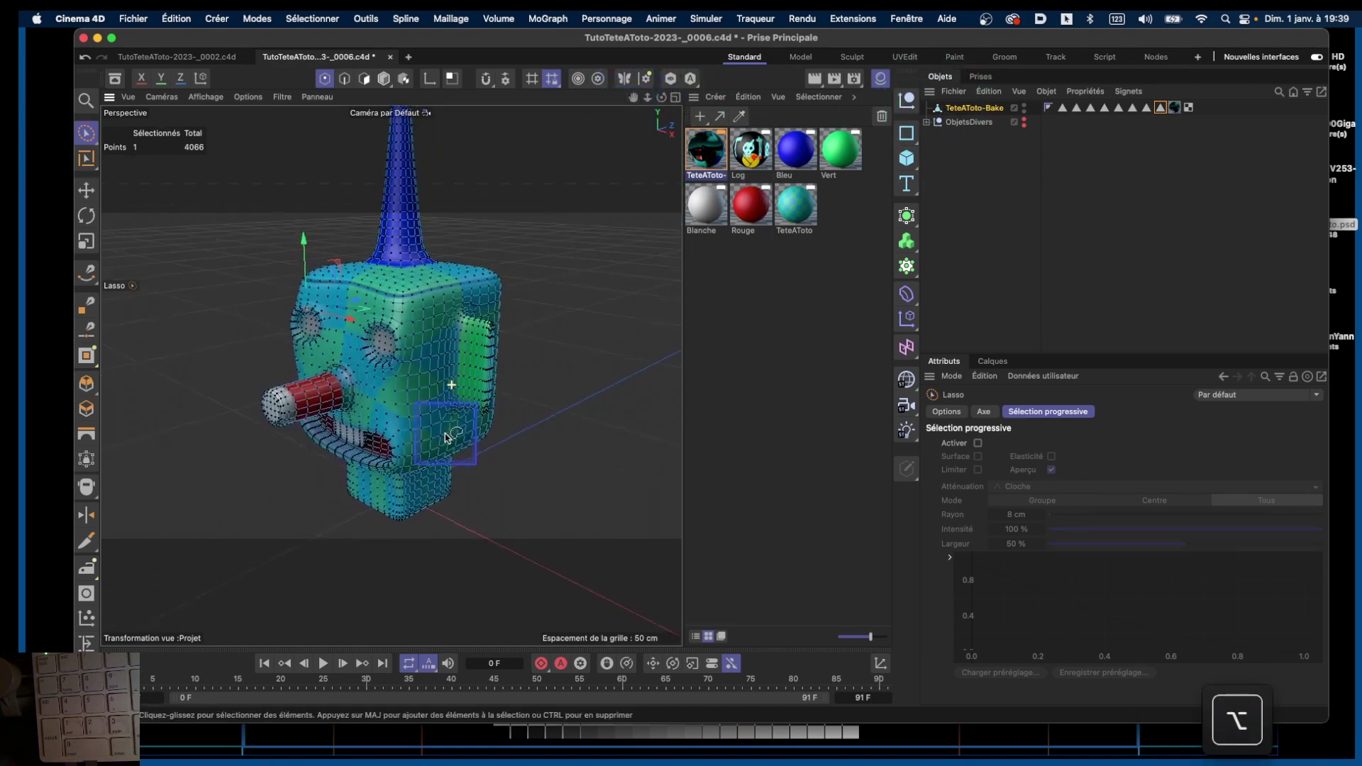
Step: Select the TeteAToto-Bake object and render the view again from a three-quarter angle
click(938, 111)
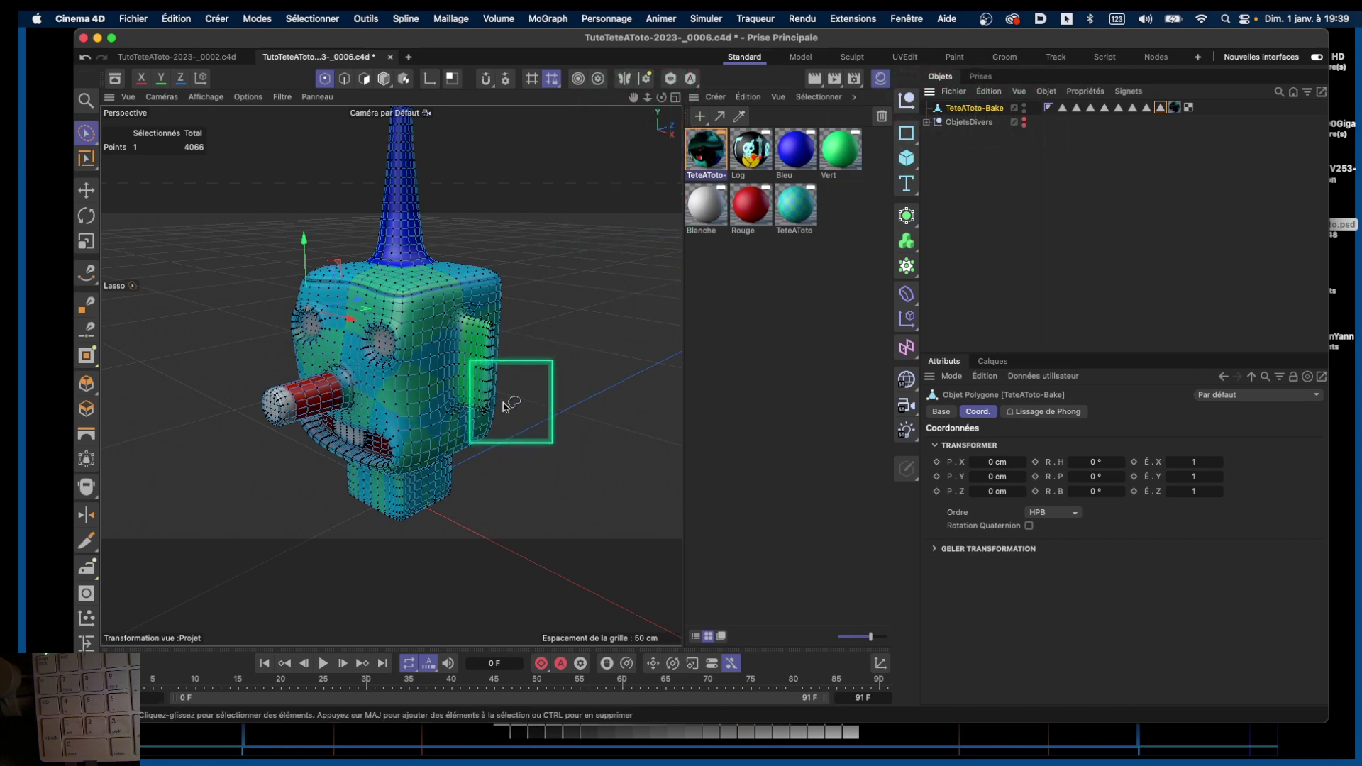
key(alt)
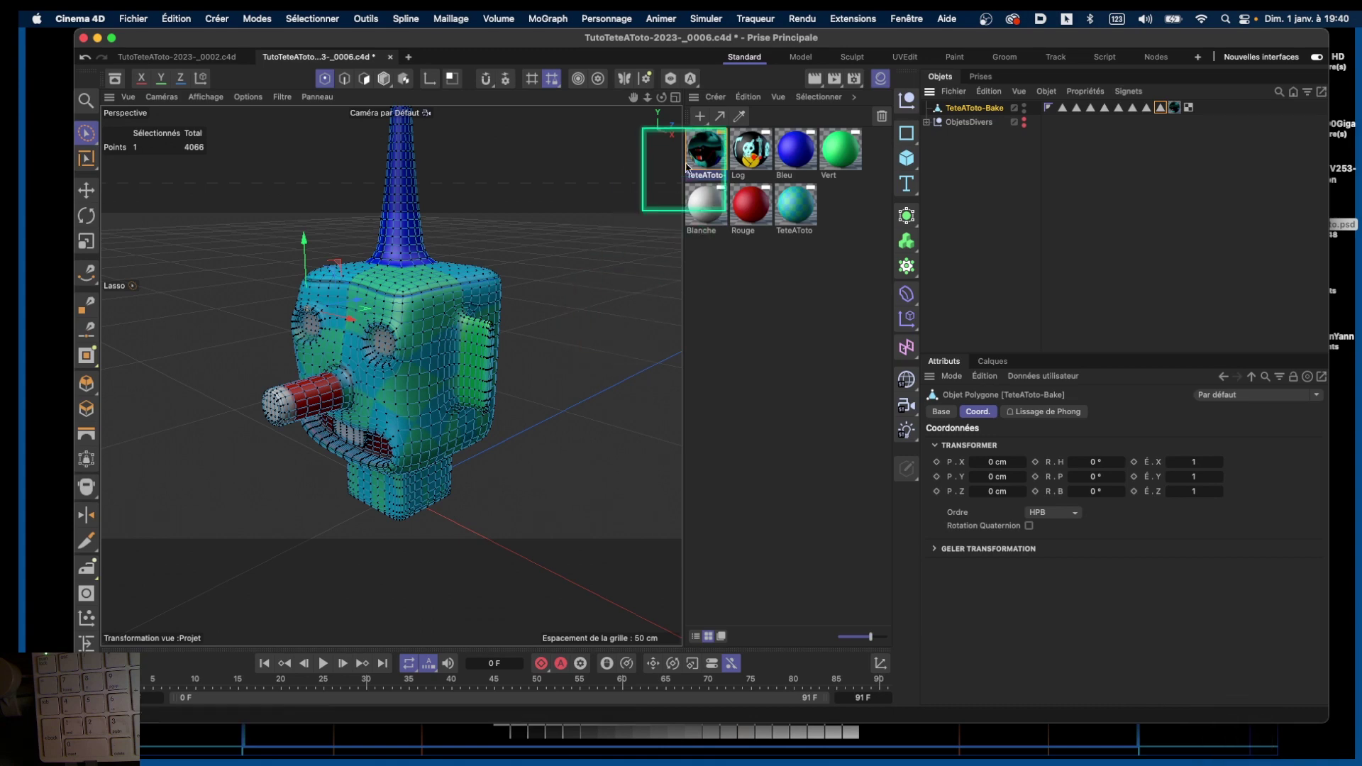
mouse_move(660, 102)
mouse_down()
mouse_move(751, 61)
mouse_move(802, 64)
mouse_move(713, 110)
mouse_move(622, 104)
mouse_move(710, 82)
mouse_move(830, 78)
mouse_move(684, 97)
mouse_move(644, 86)
mouse_up()
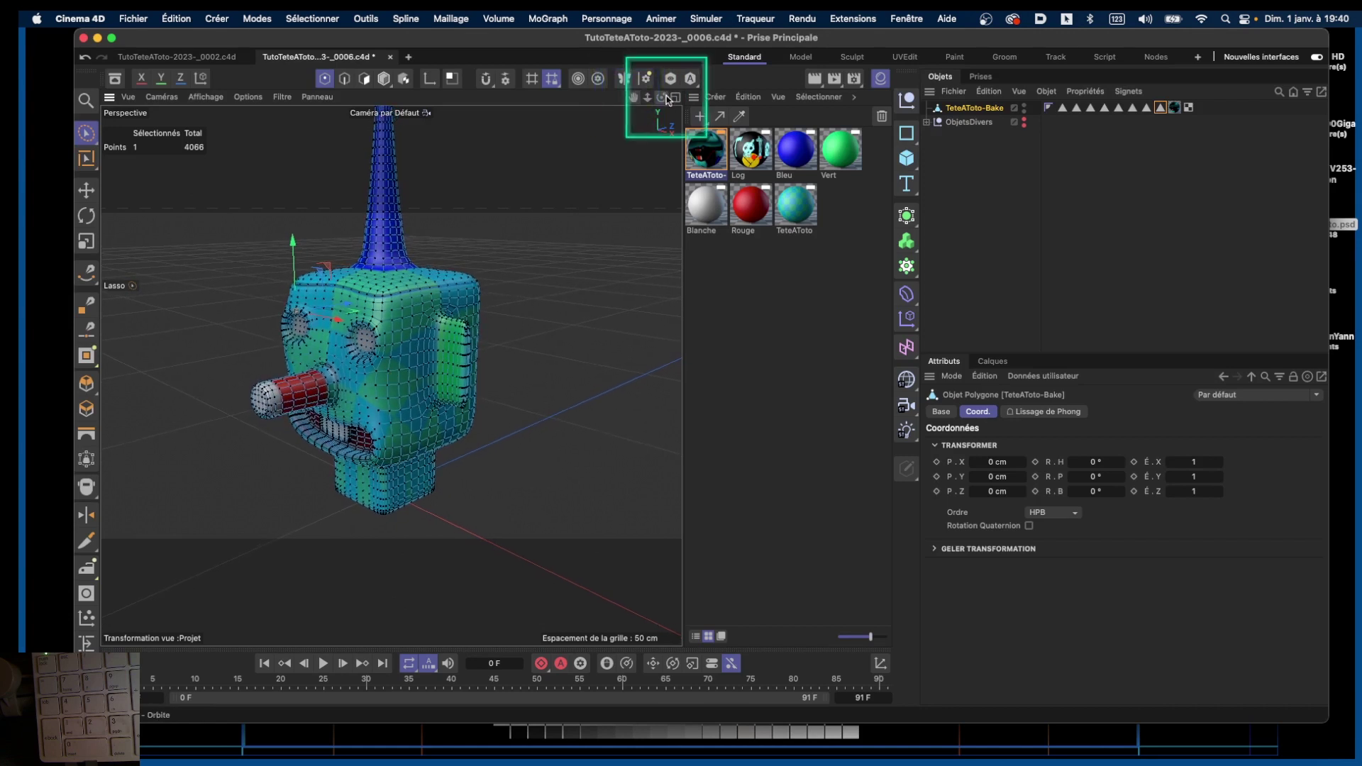
drag(648, 105, 638, 108)
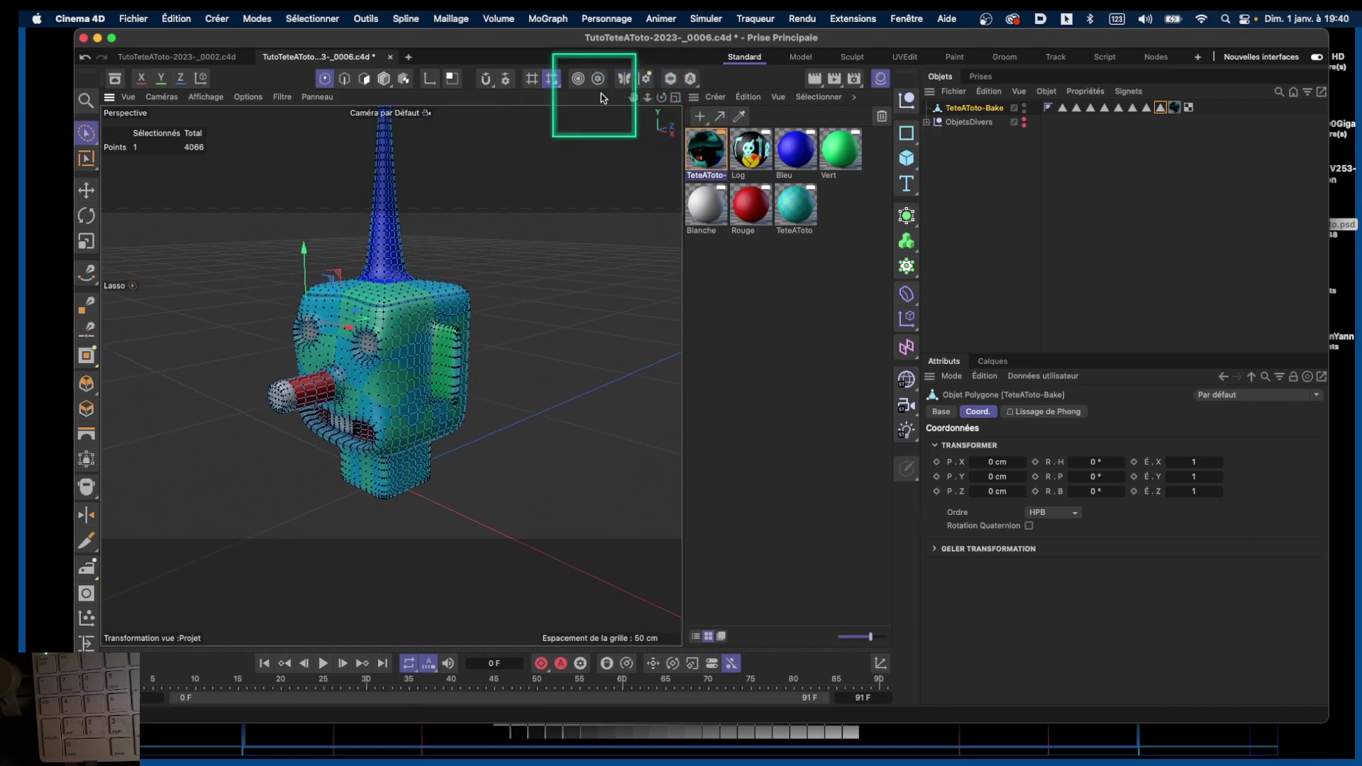
click(816, 81)
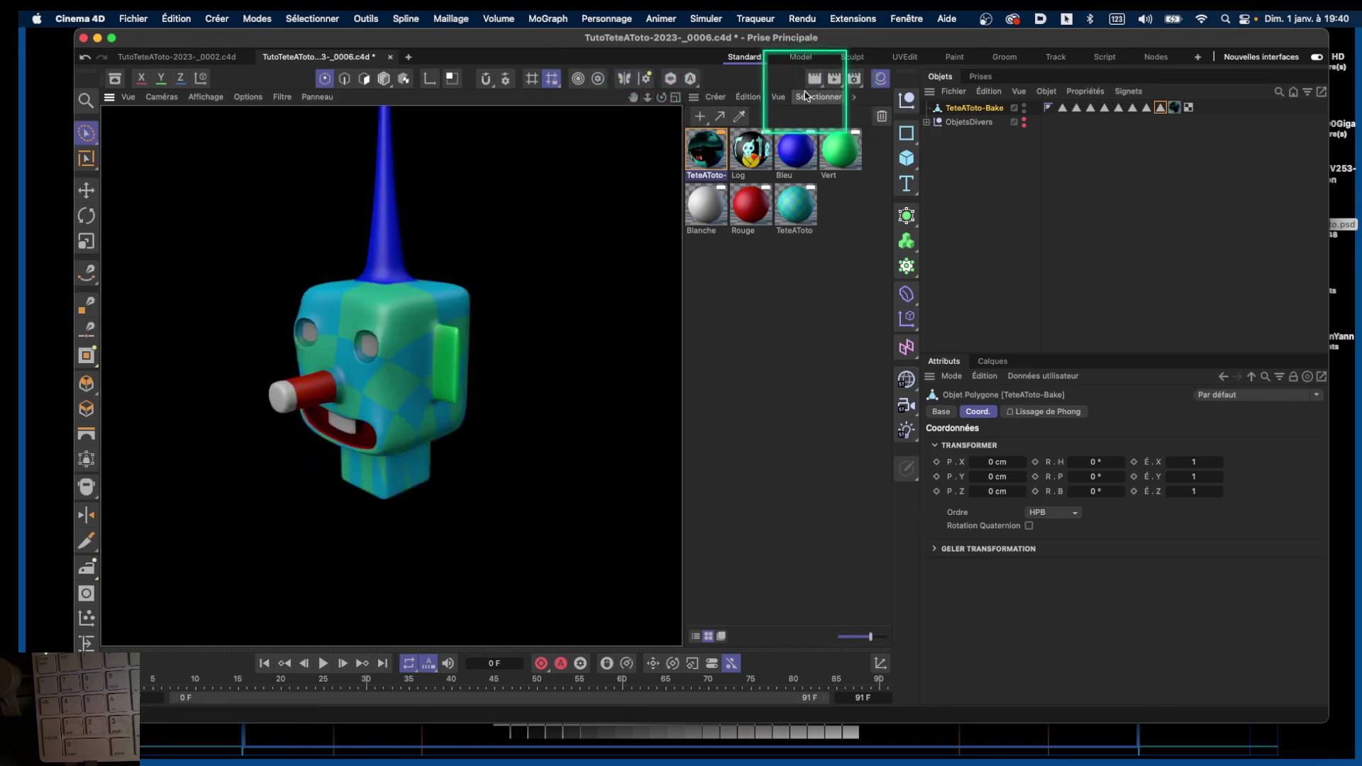
click(647, 103)
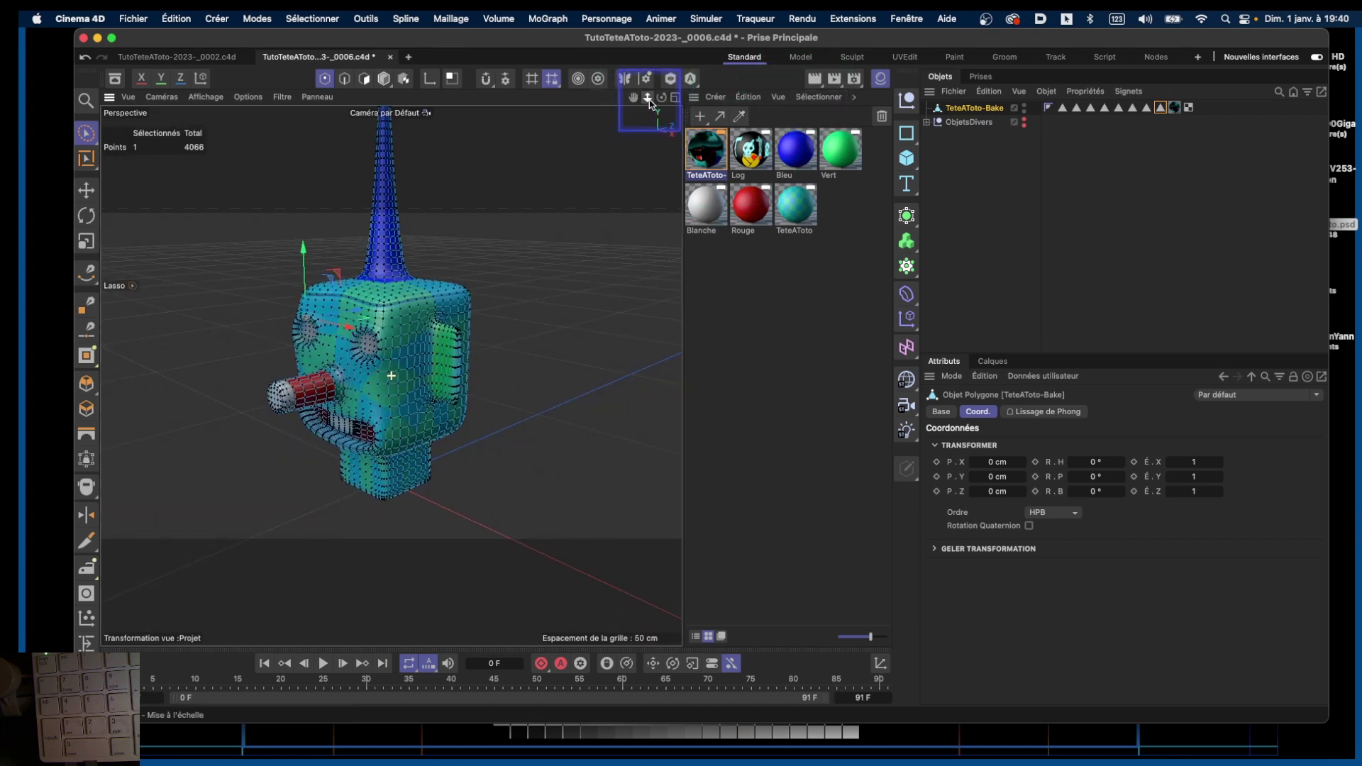
mouse_move(511, 310)
alt+mouse_down()
mouse_move(493, 390)
mouse_move(449, 431)
mouse_move(529, 319)
alt+mouse_up()
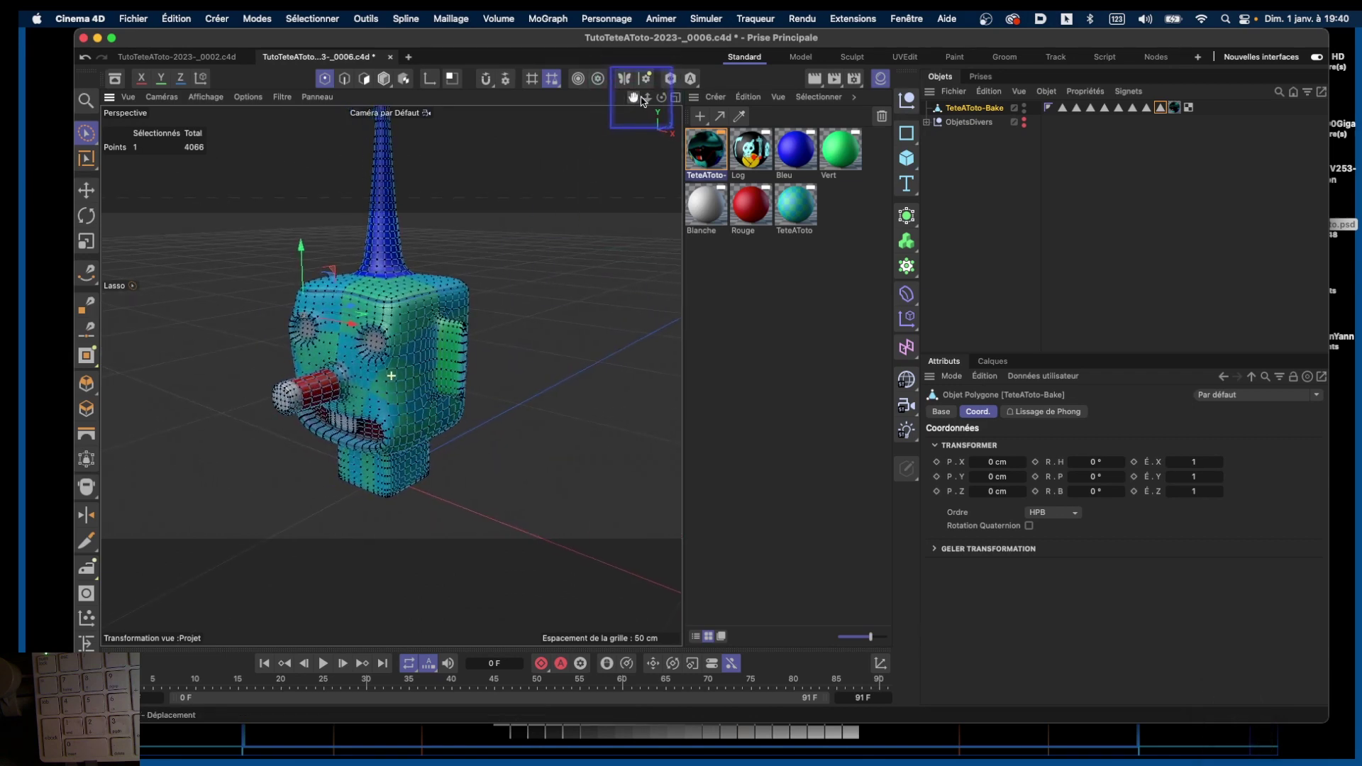
drag(642, 102, 635, 107)
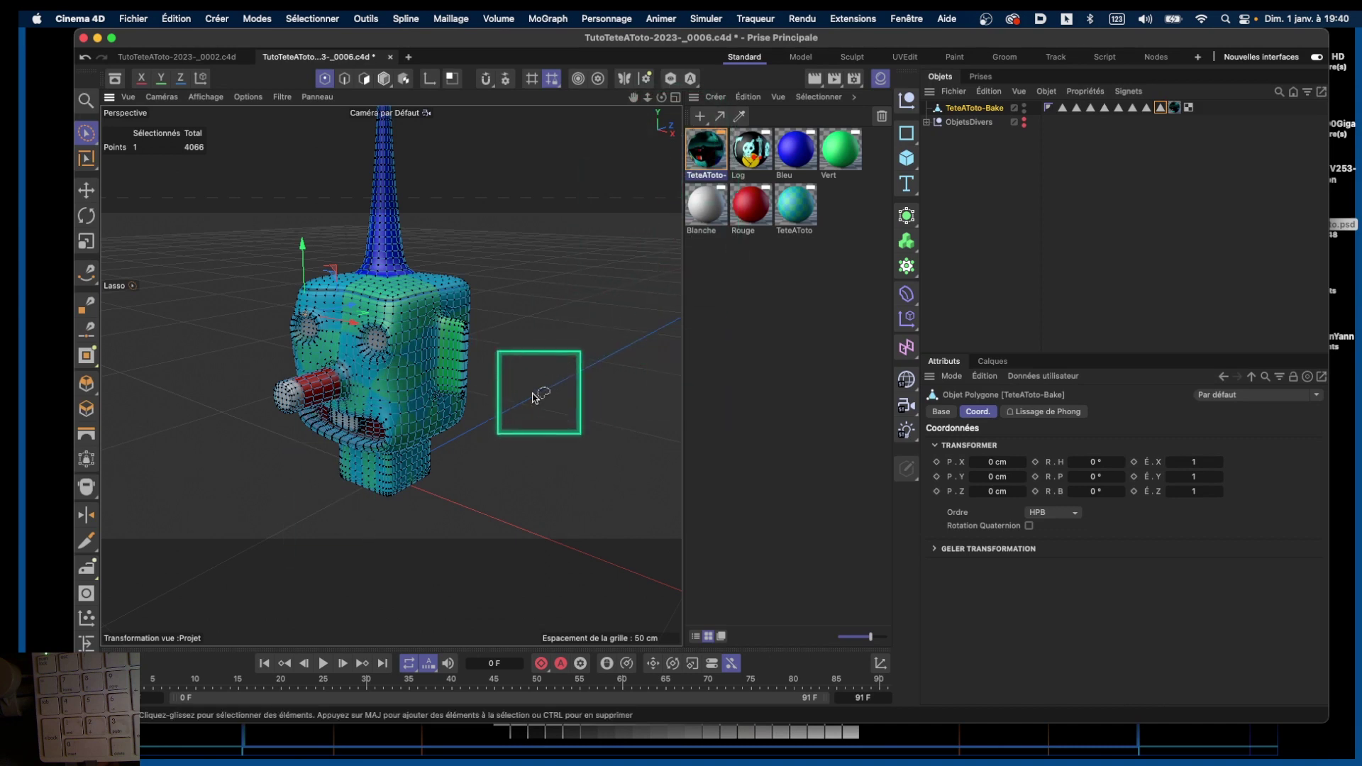
click(85, 133)
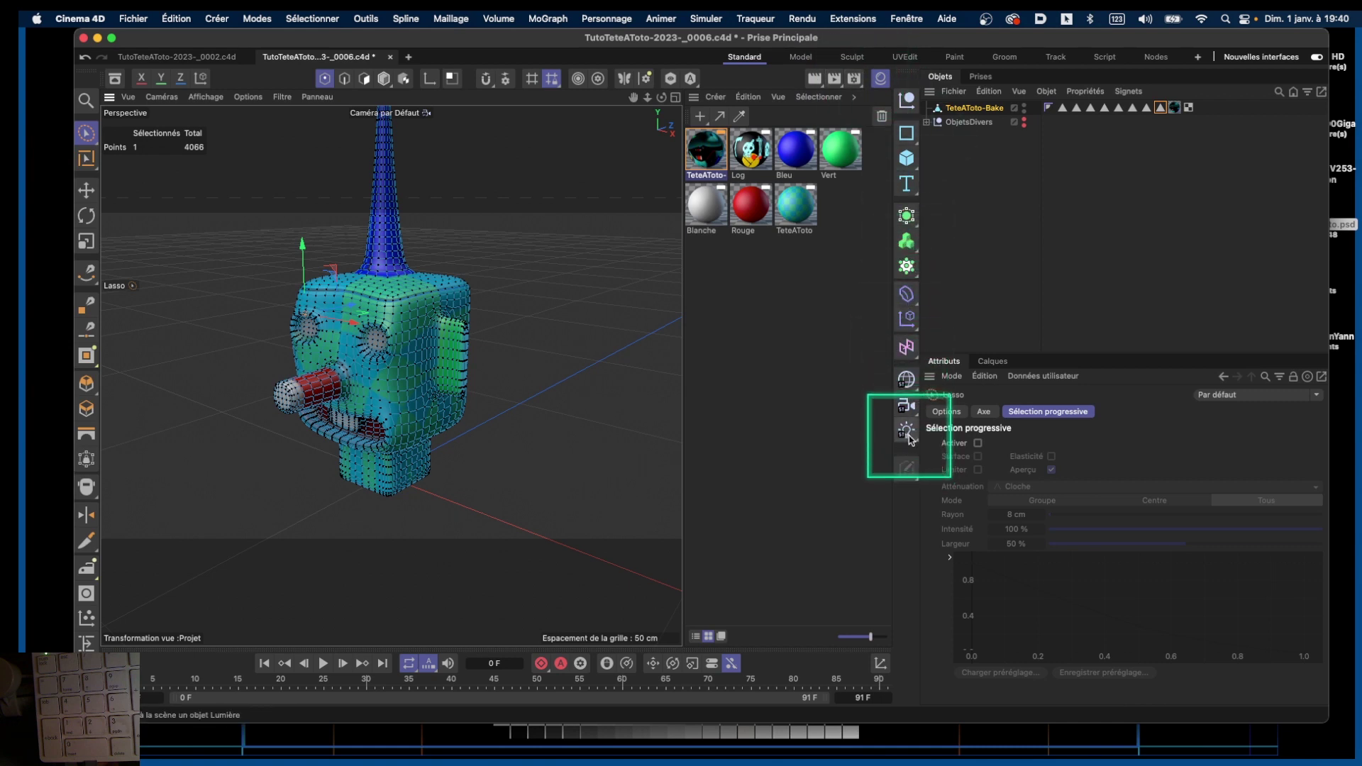
key(ctrl)
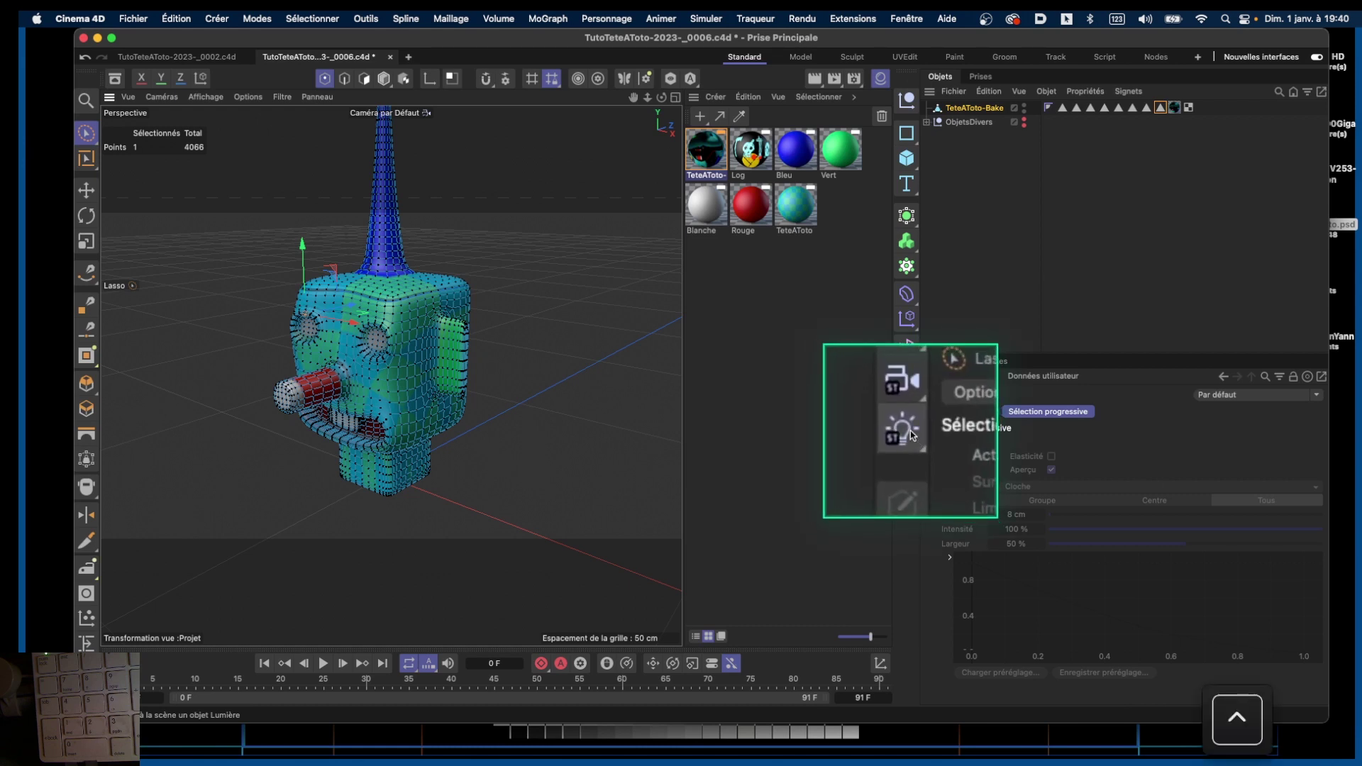
click(217, 19)
key(ctrl)
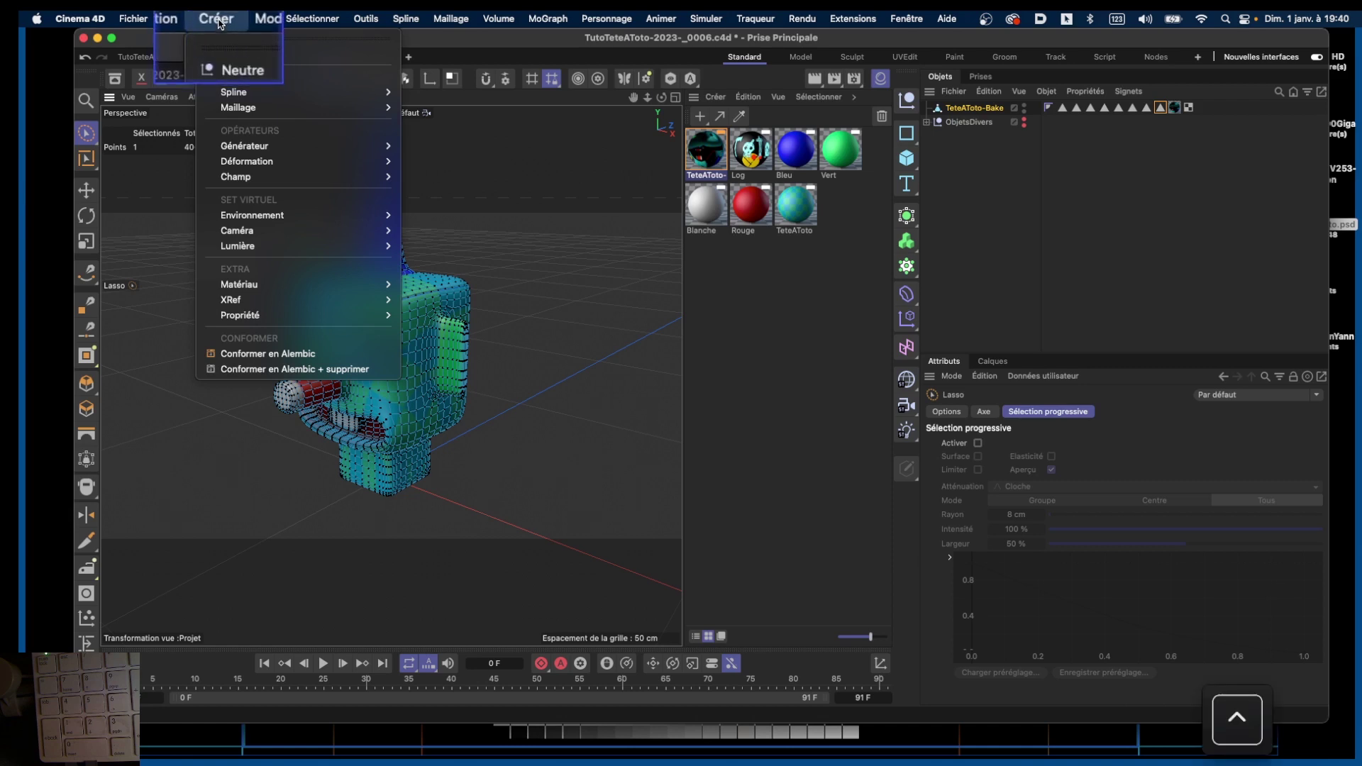
mouse_move(252, 218)
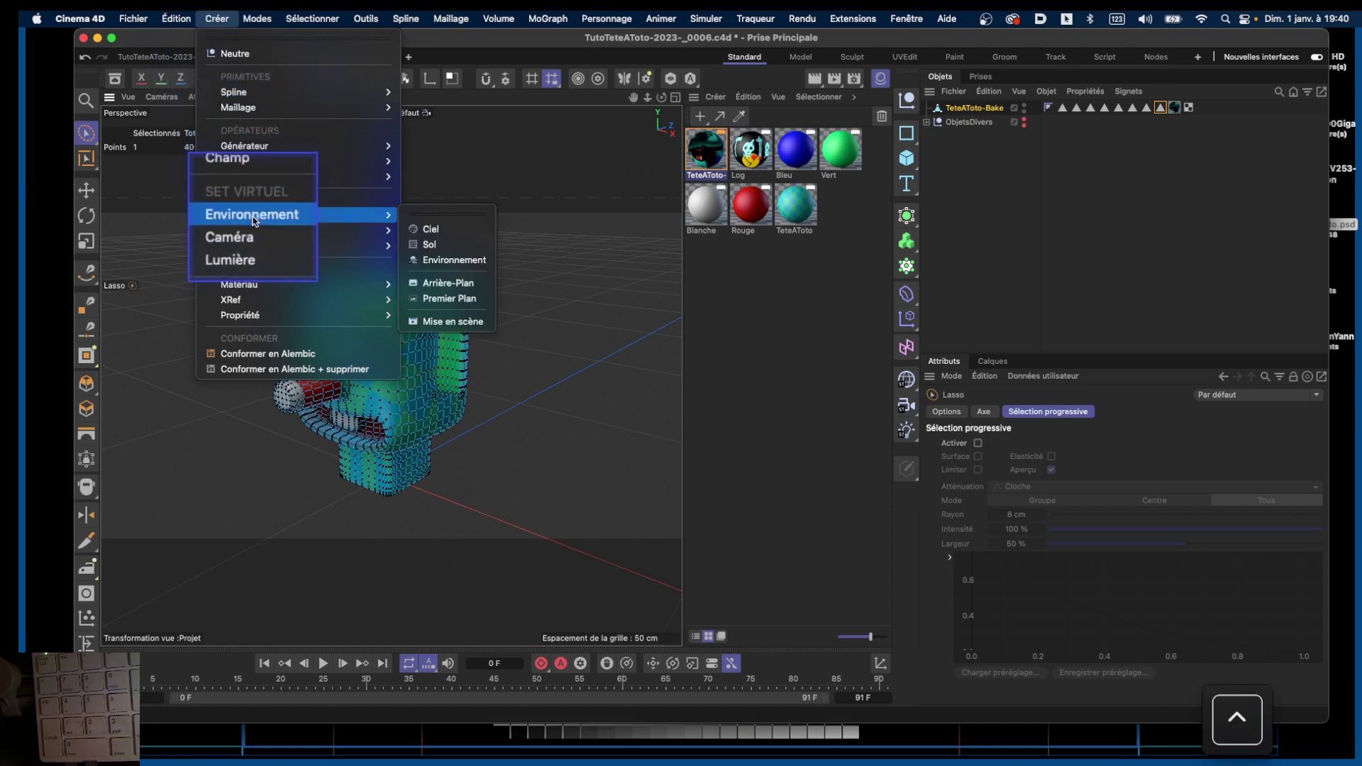
mouse_move(253, 245)
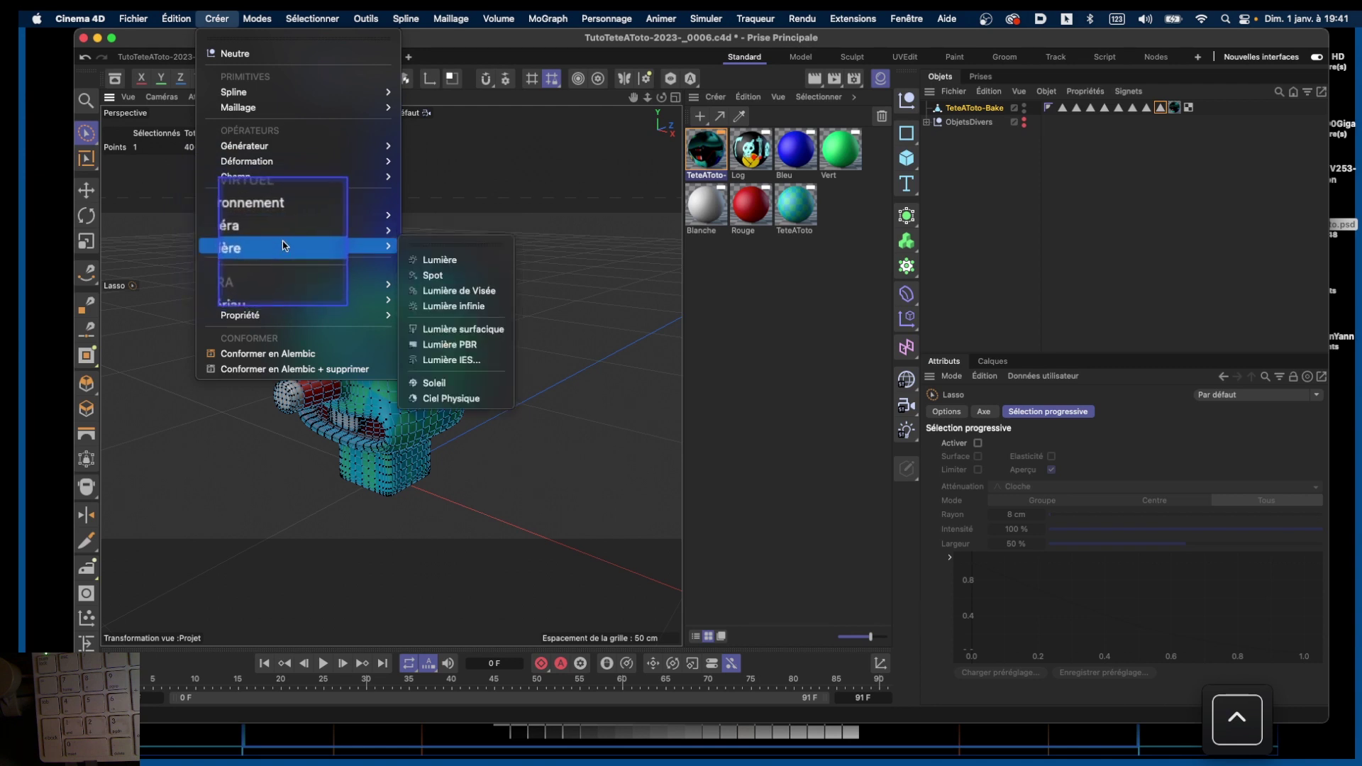
click(237, 17)
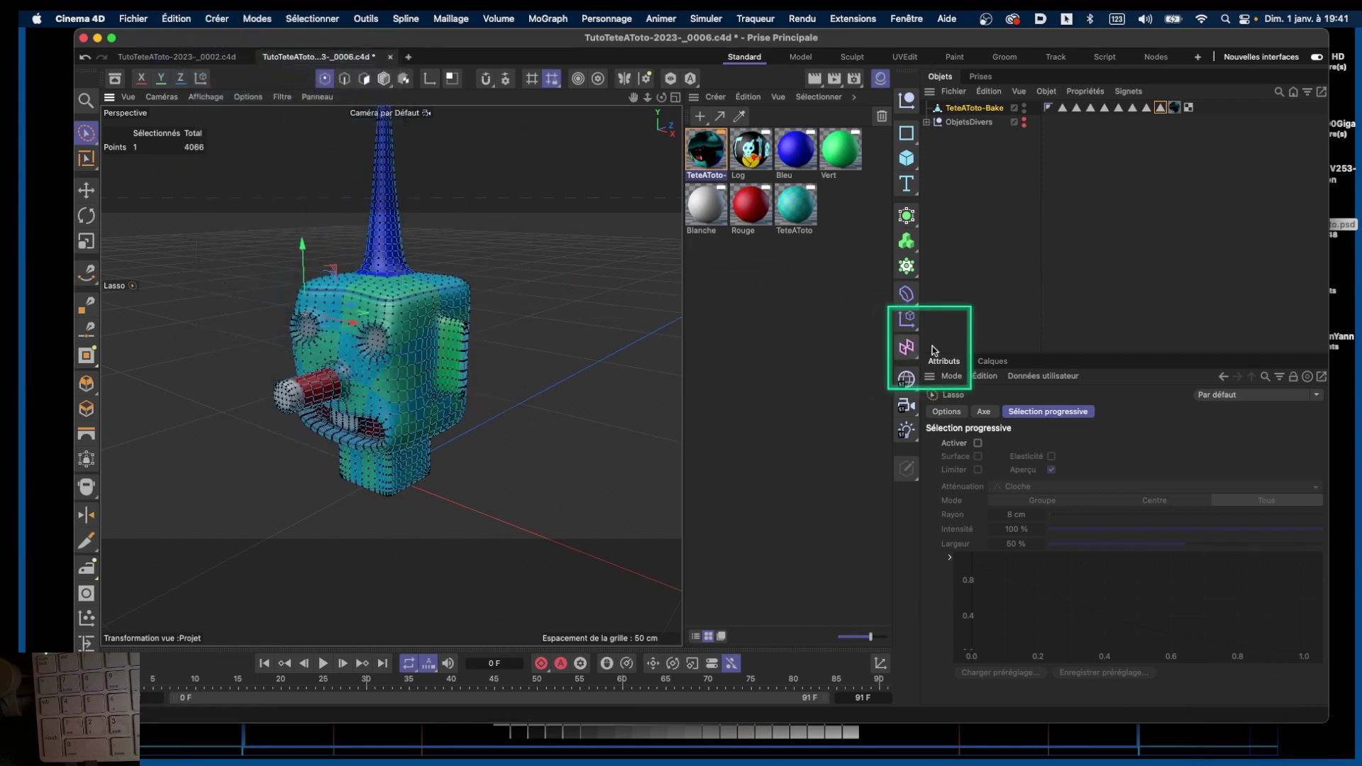
Step: Add a standard Lumière light object to the scene
click(907, 434)
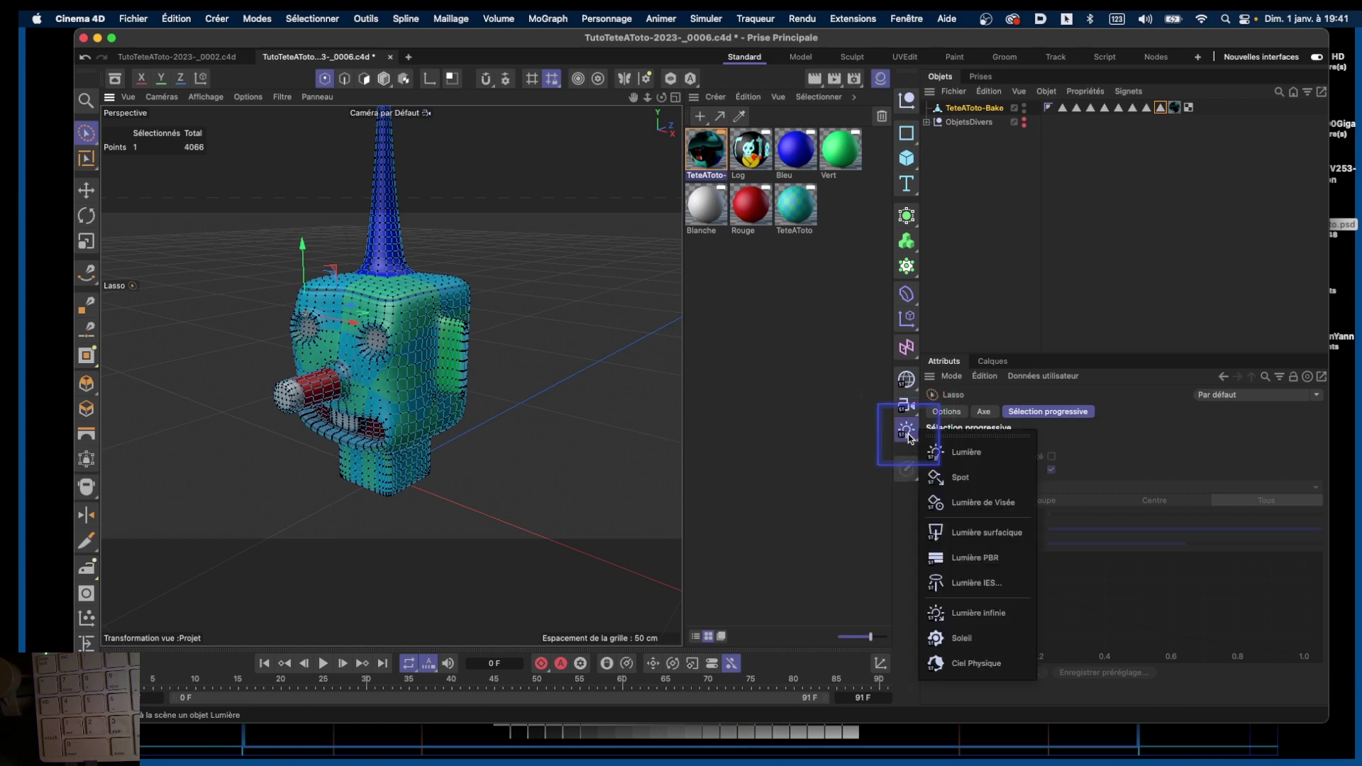
click(952, 454)
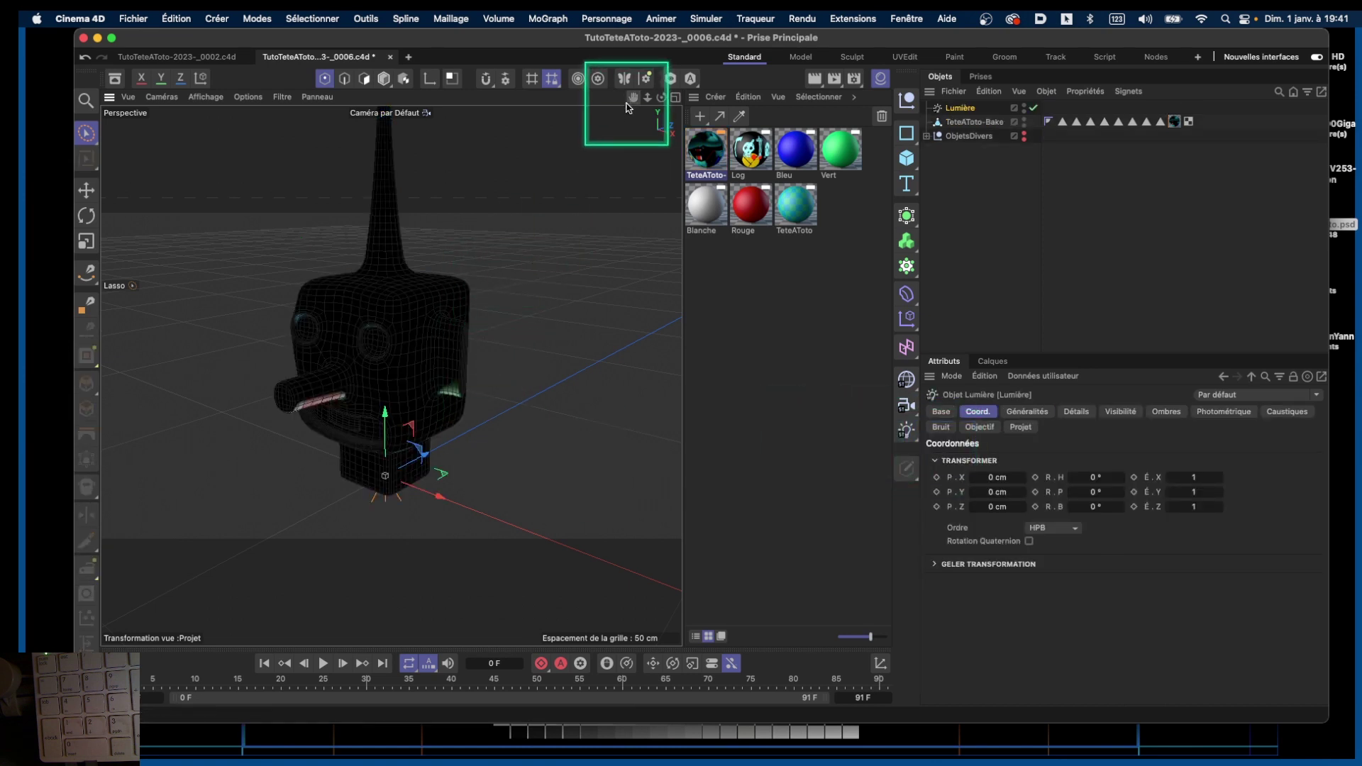
drag(635, 105, 633, 79)
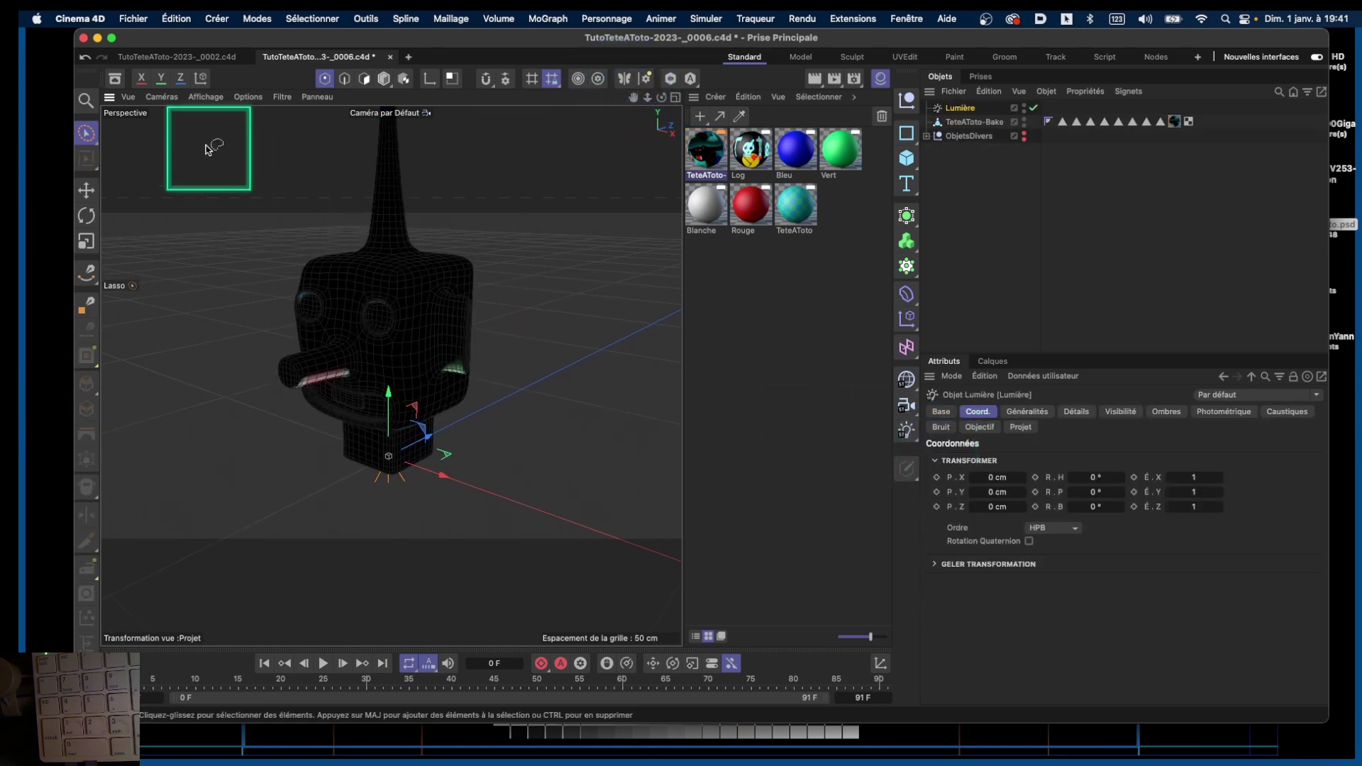
Step: Preview the view with Ombrage rapide, then set its display to Ombrage de Gouraud without lines
click(203, 103)
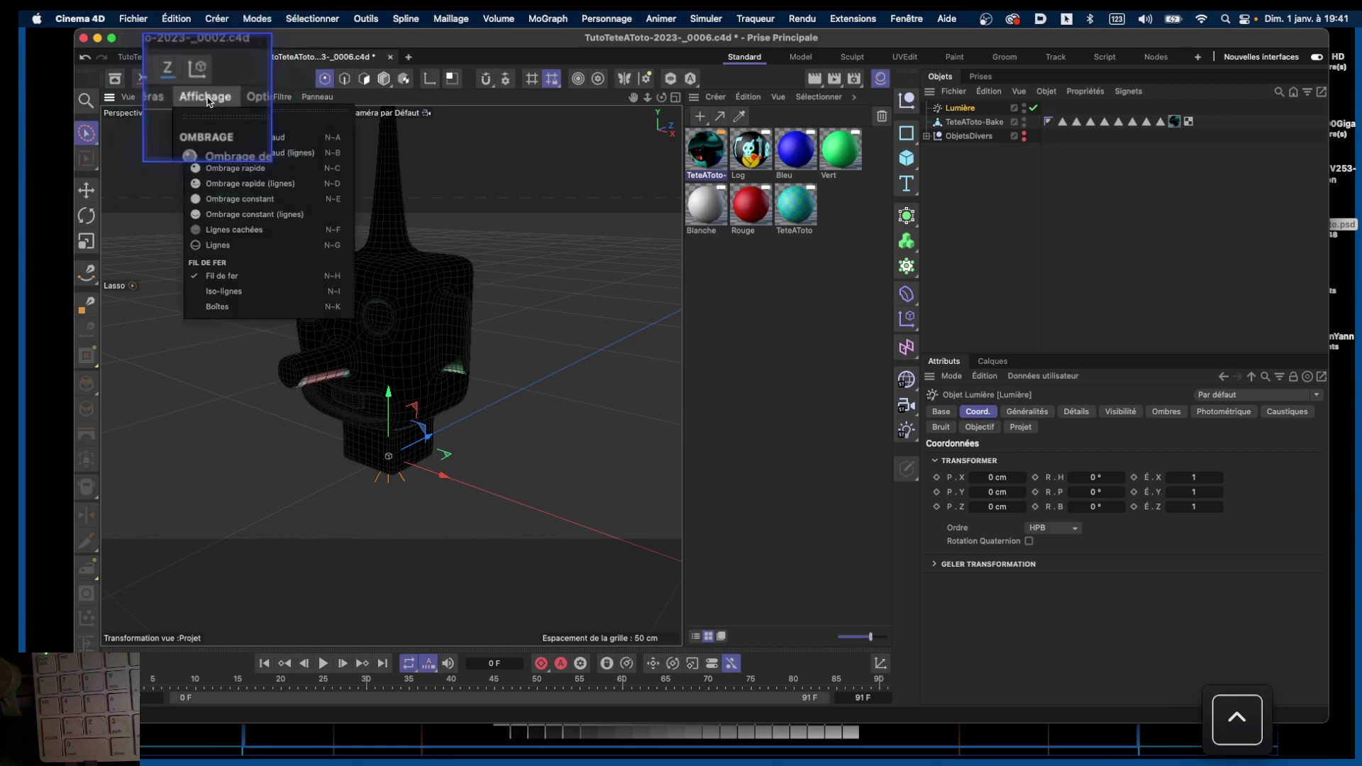
click(248, 170)
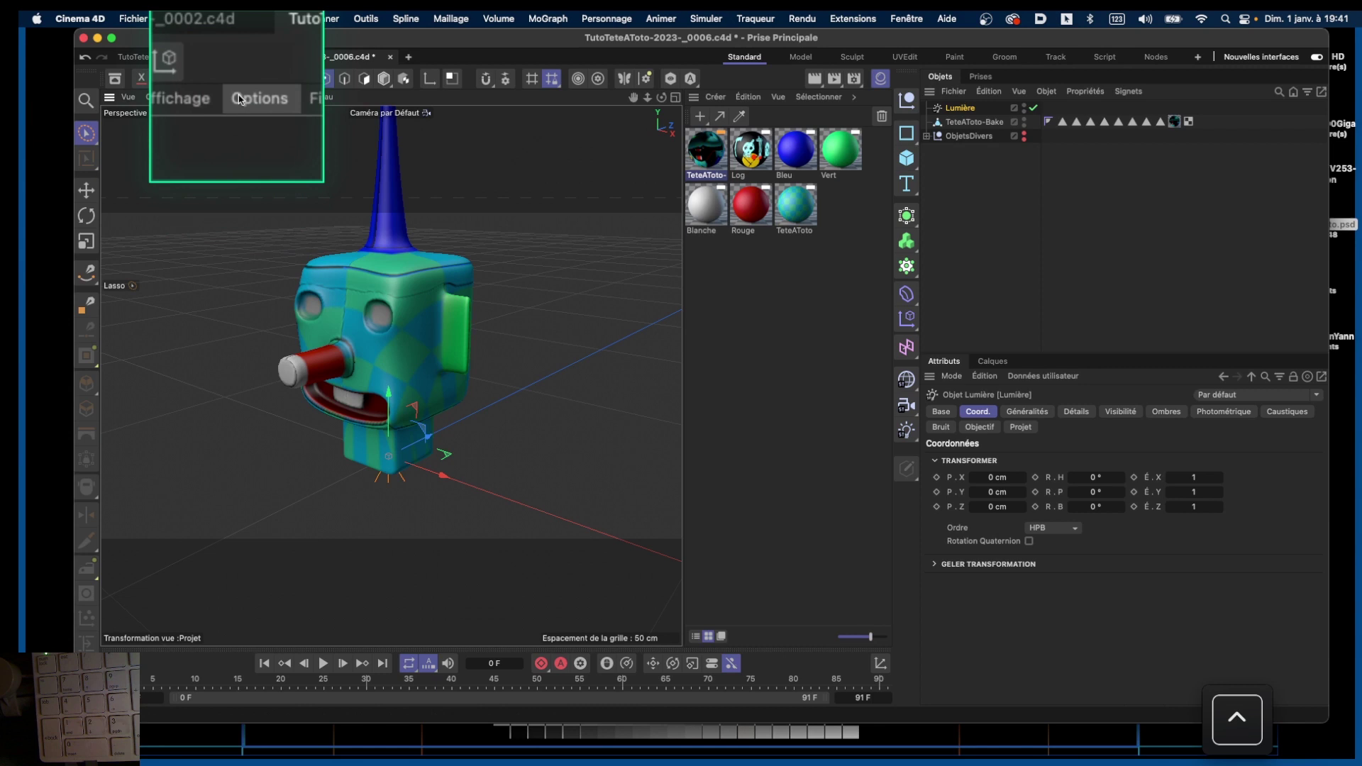
click(193, 96)
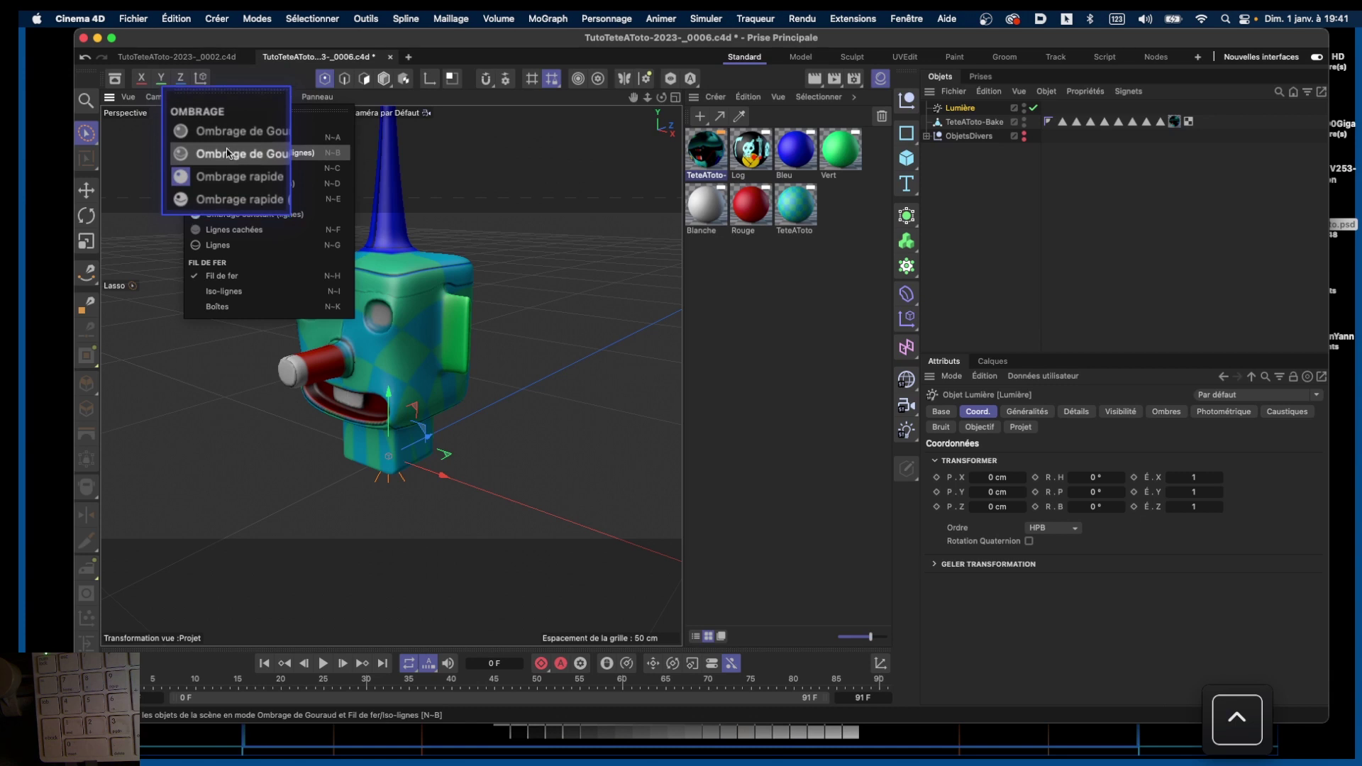
click(227, 153)
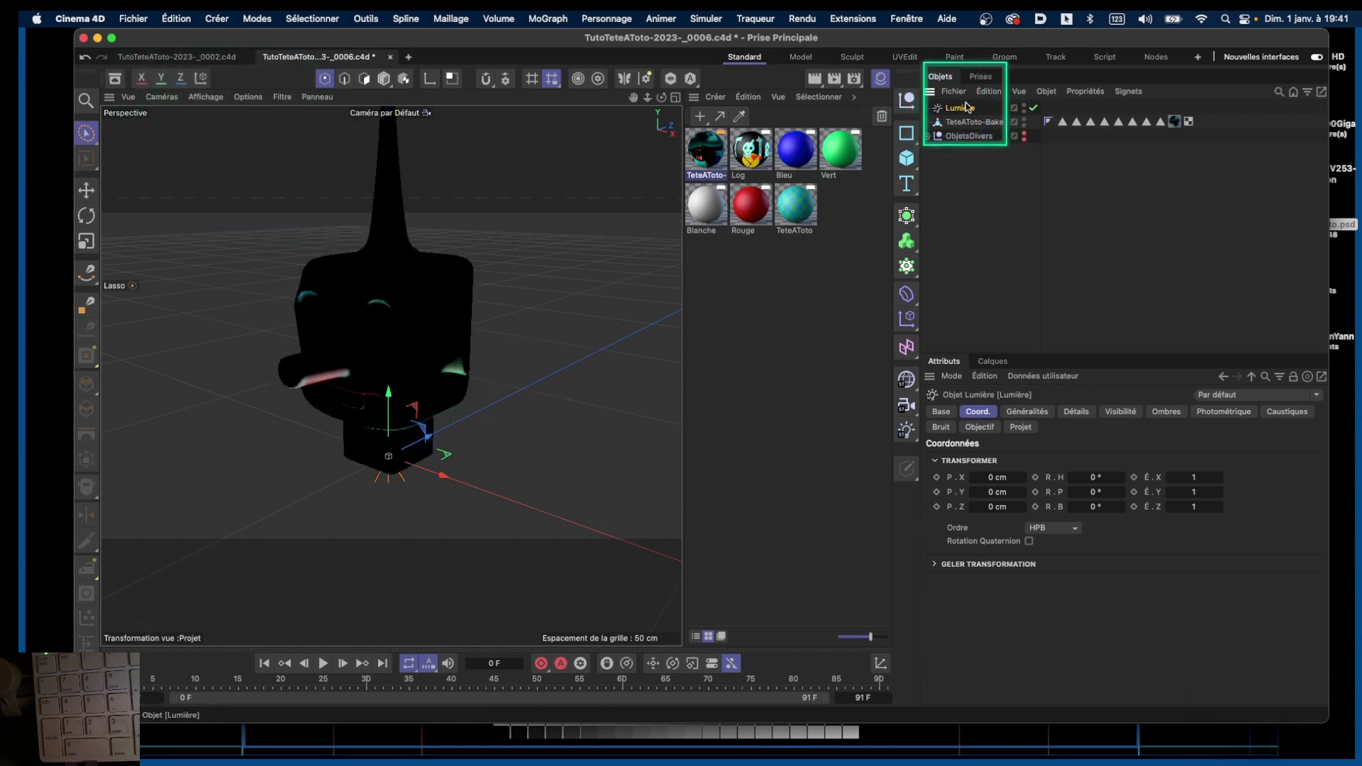
Step: Move the light out in front of the head and beside it, to about X 25, Y 34, Z -25.5 cm
click(86, 134)
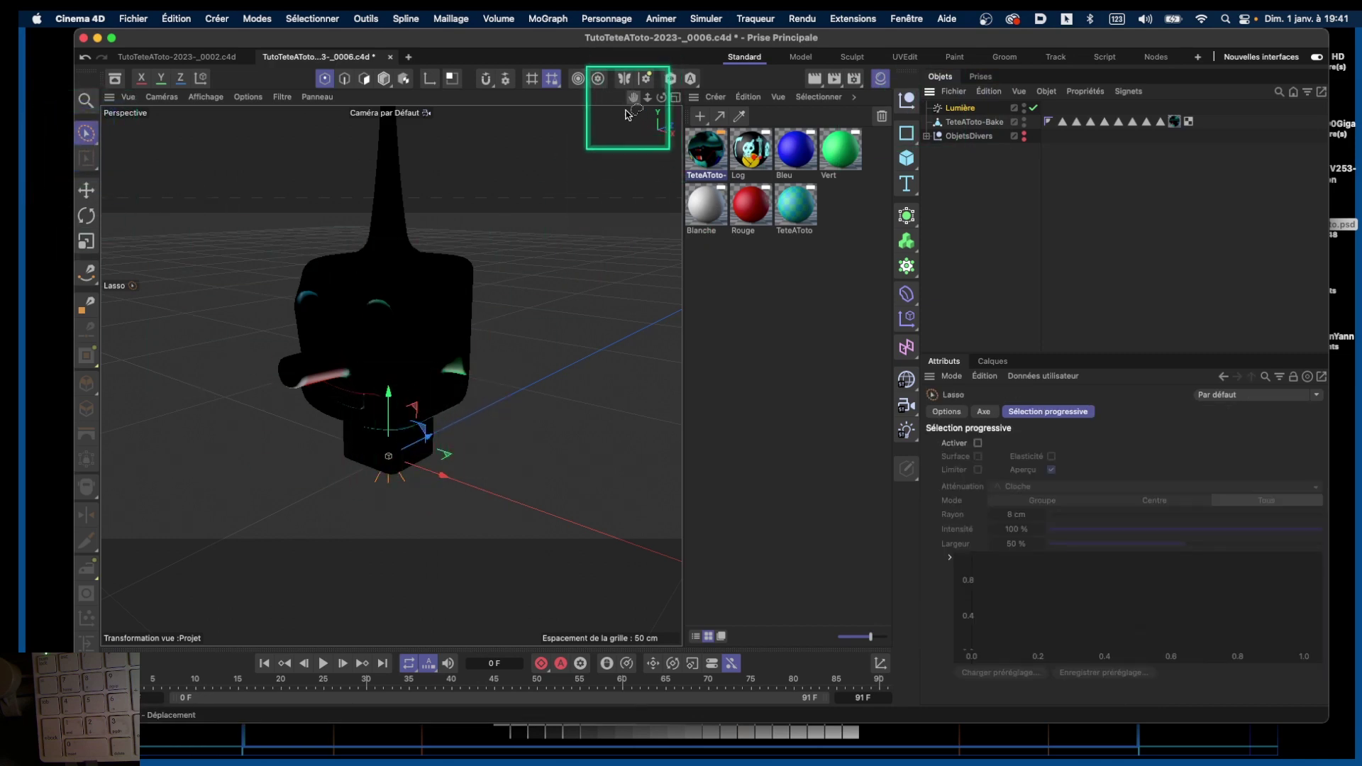
drag(442, 475, 479, 512)
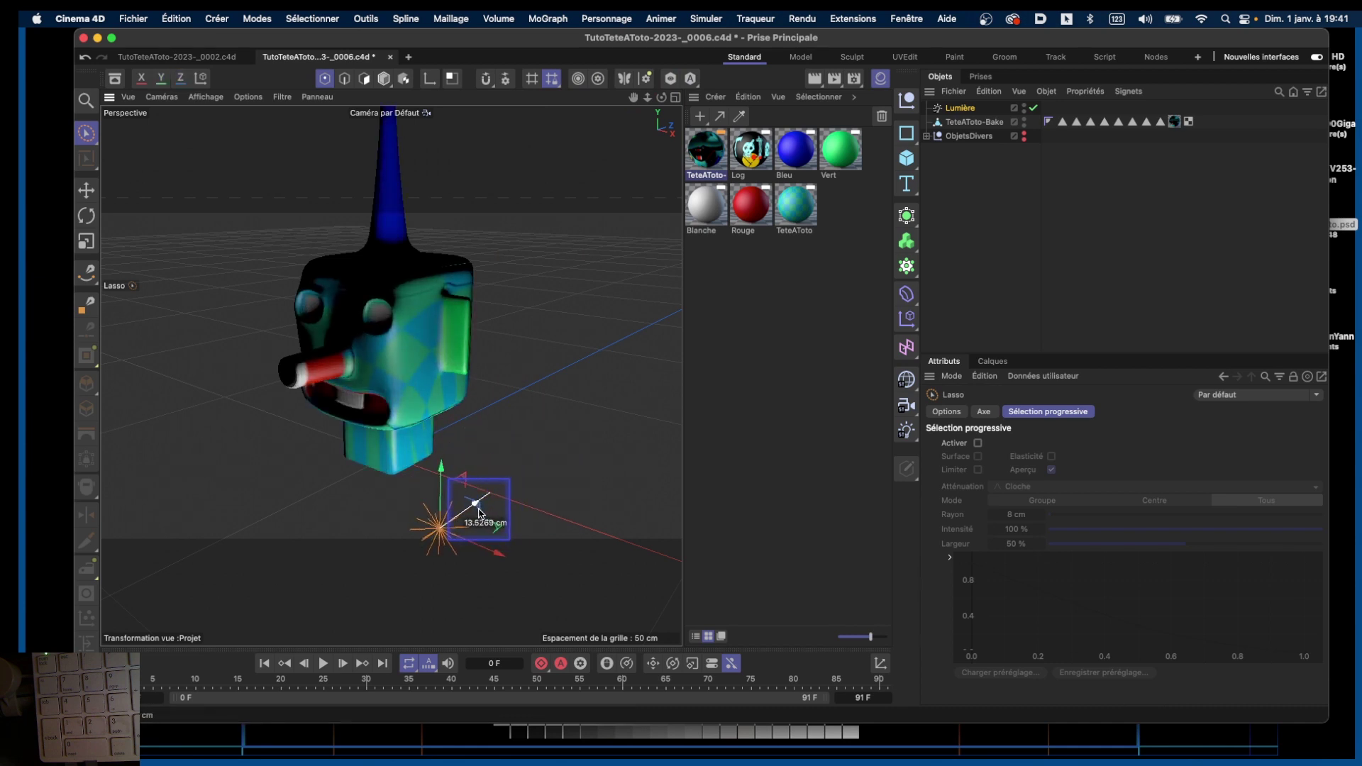
alt+drag(532, 274, 503, 356)
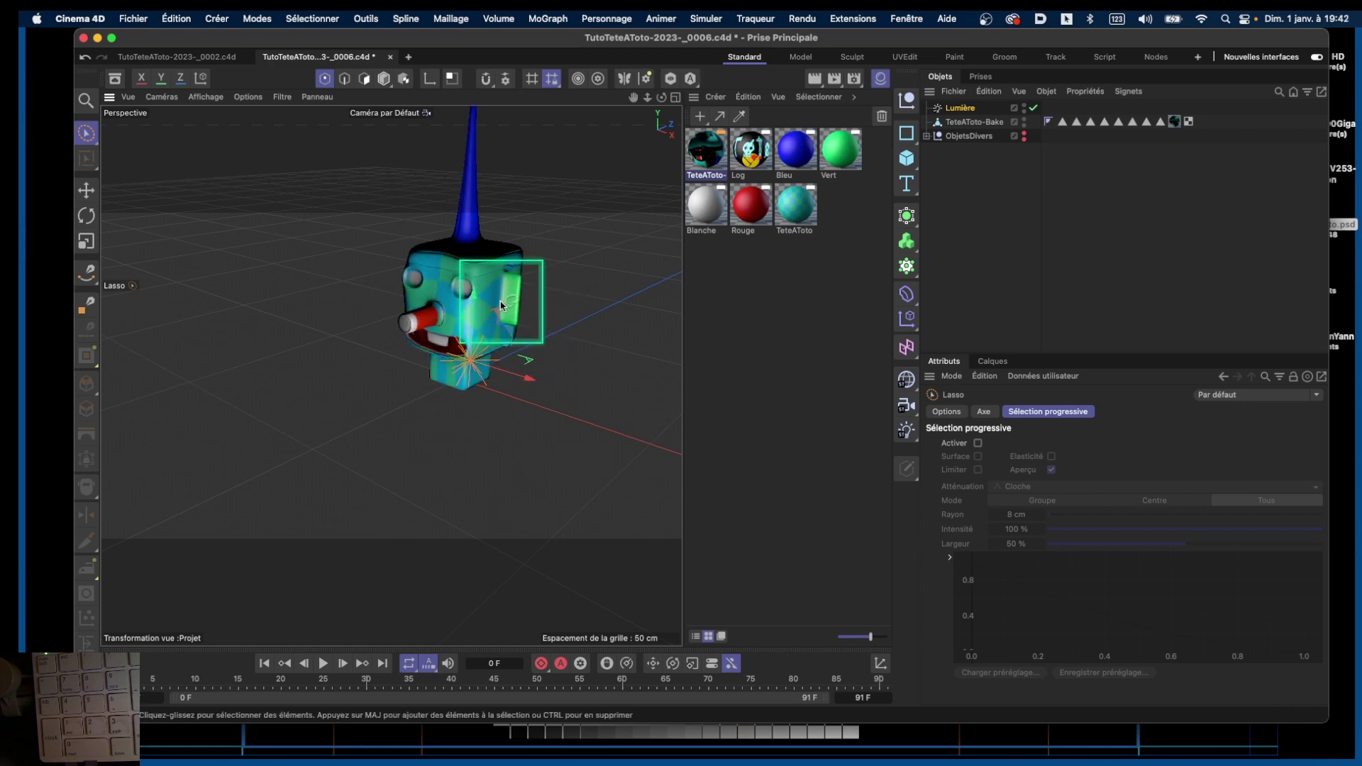
drag(501, 305, 543, 294)
Step: Give the light a pale yellow colour with hue 49°, saturation 24.066% and luminosity 86%
click(938, 110)
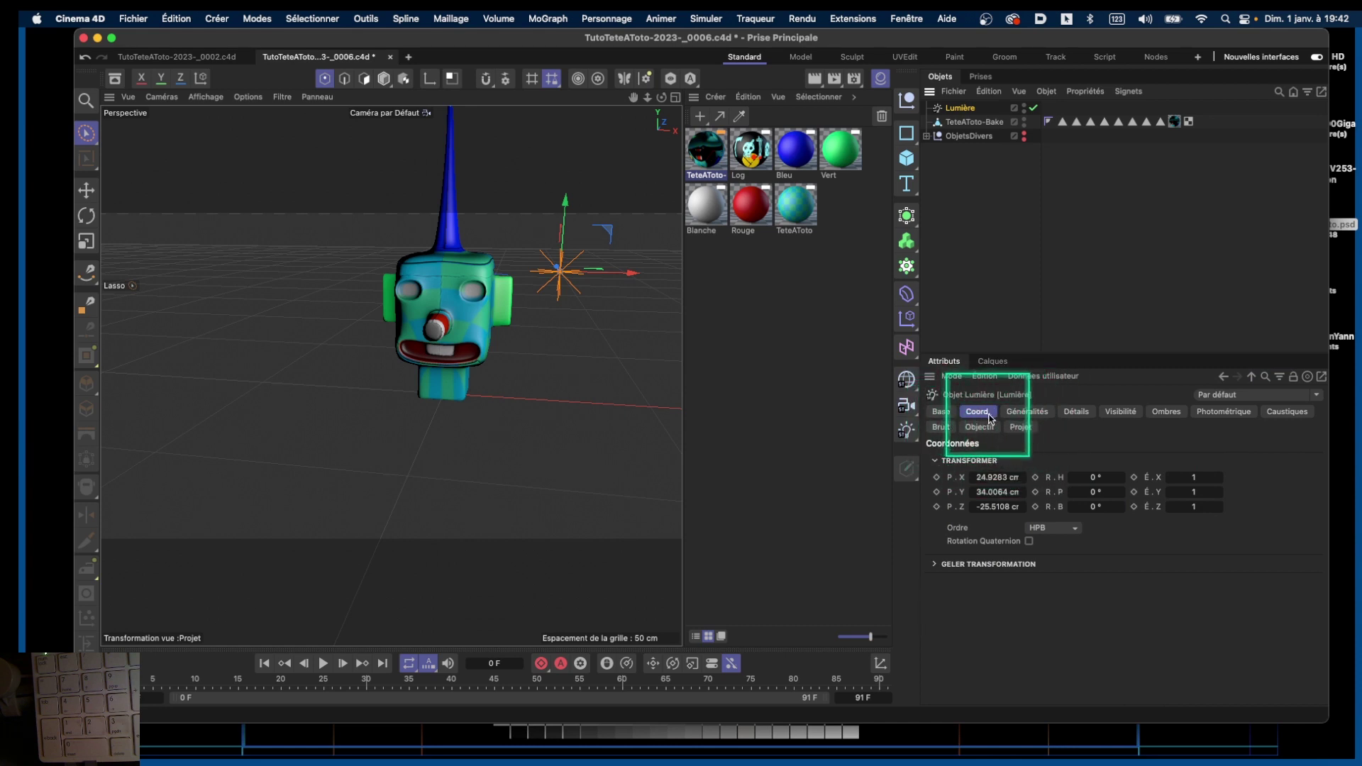
click(1024, 412)
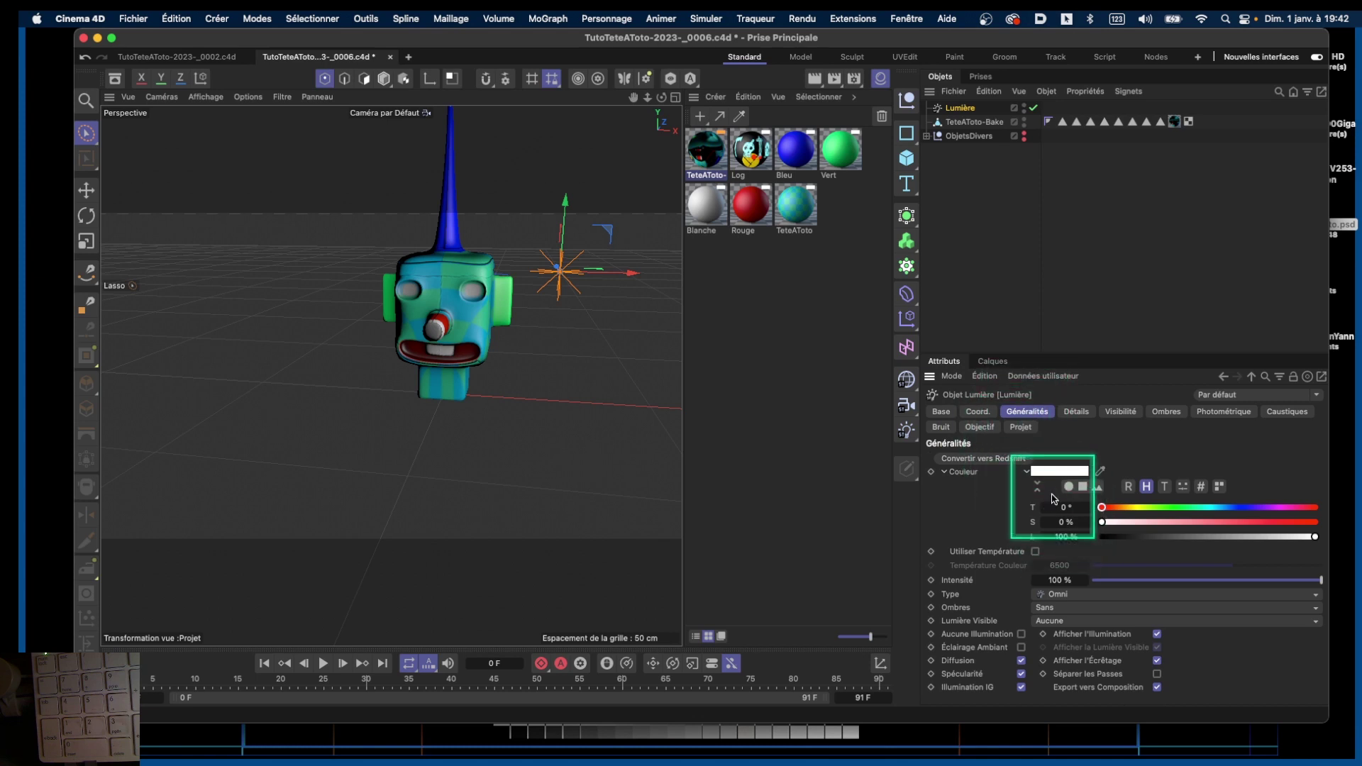
click(1058, 472)
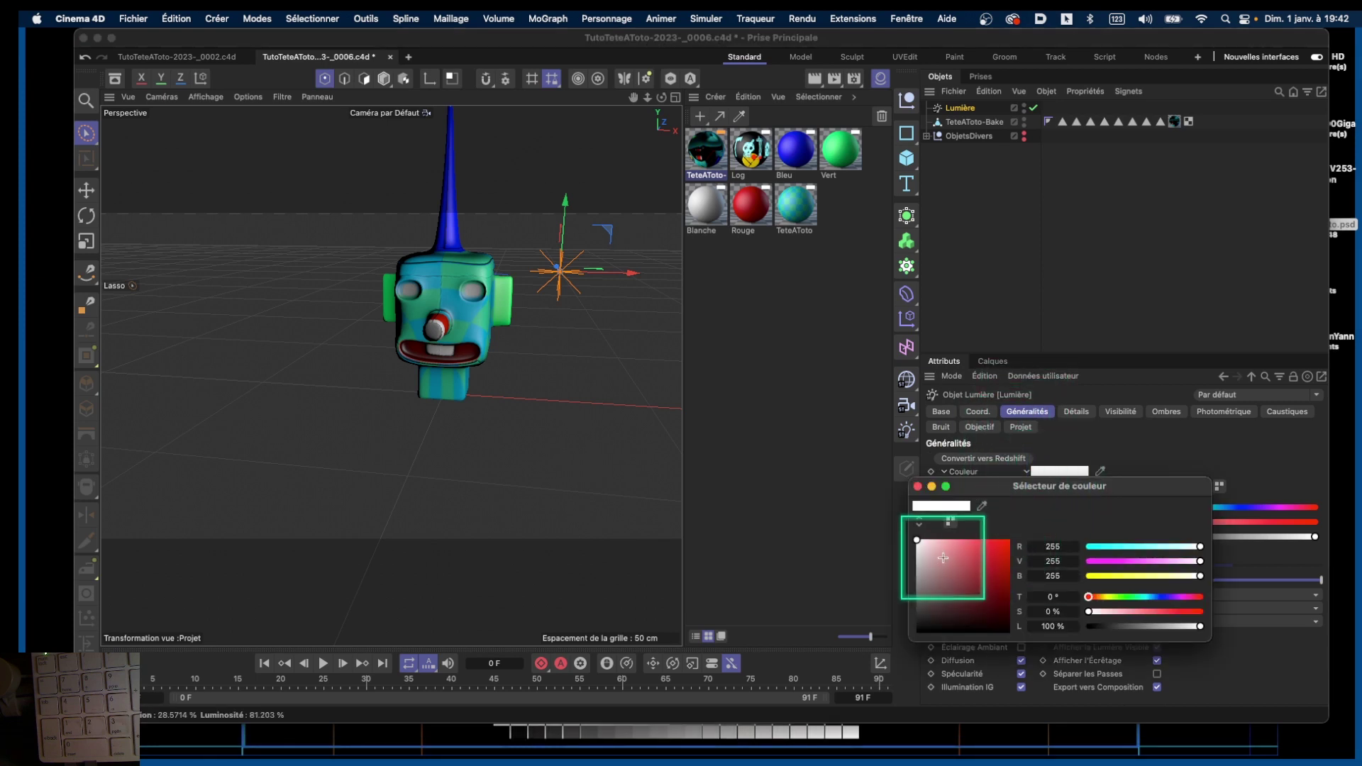
drag(943, 558, 924, 560)
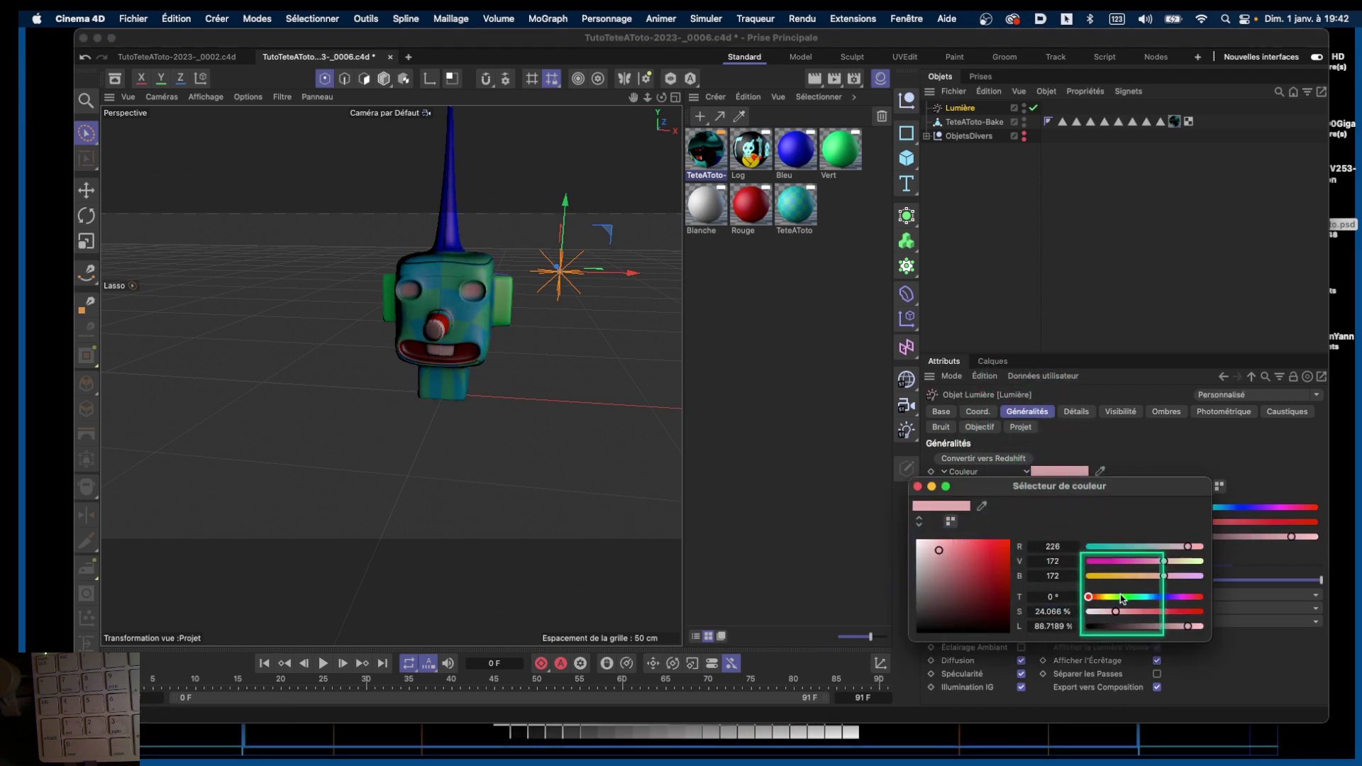
drag(1088, 596, 1106, 599)
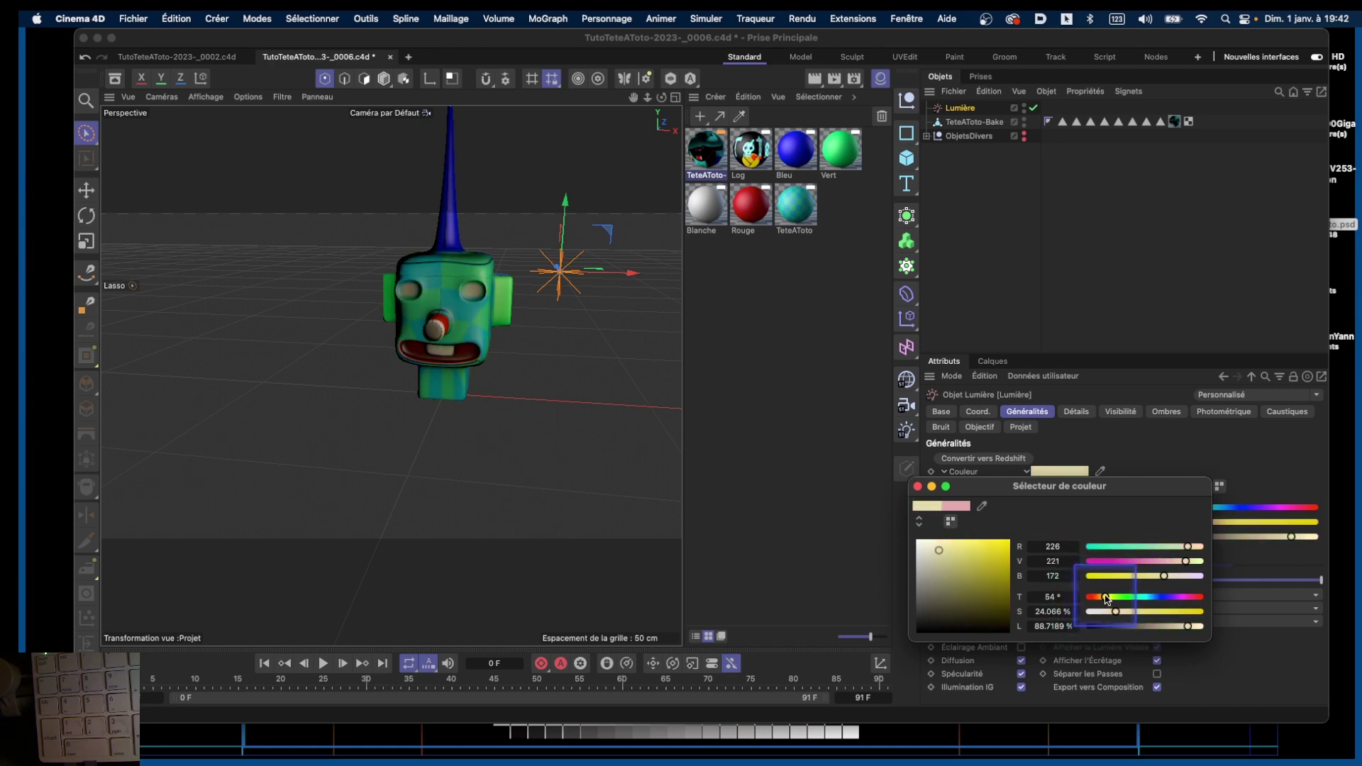
click(917, 486)
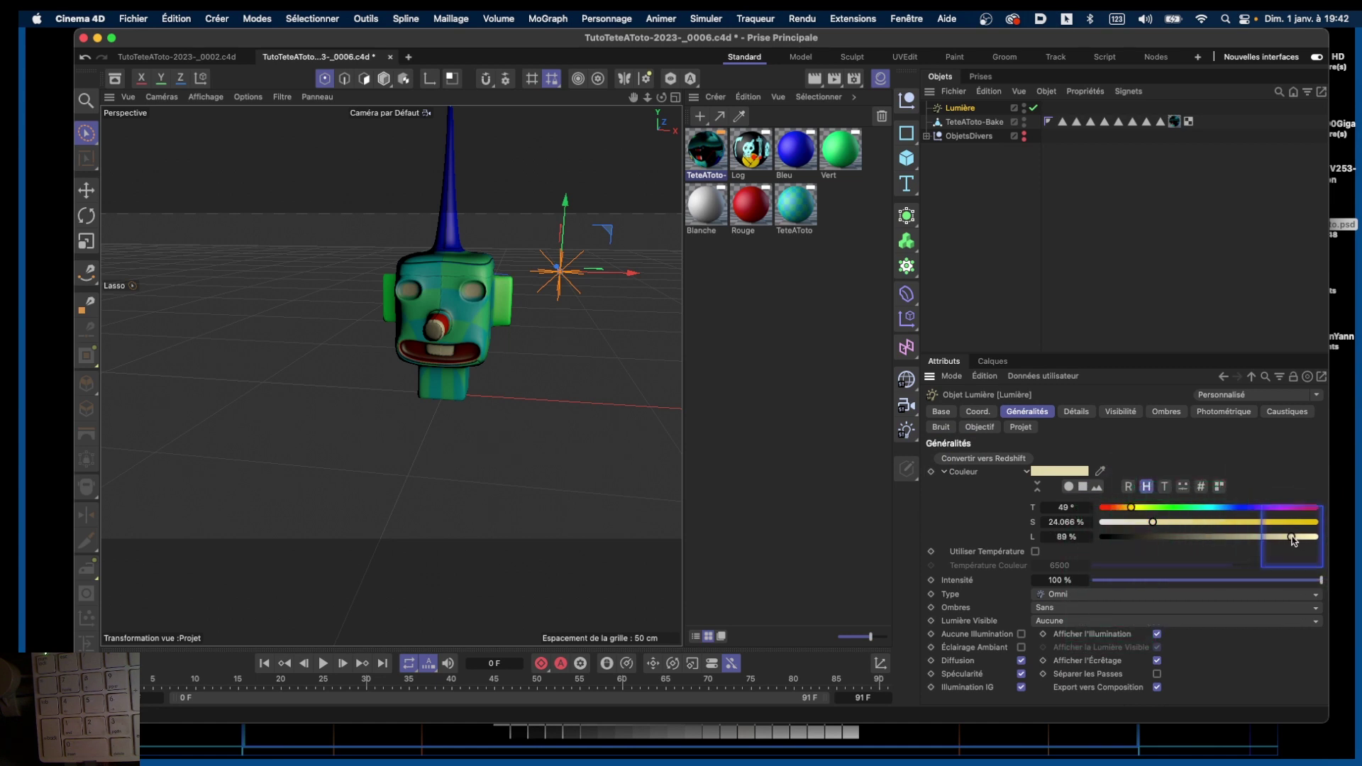
drag(1283, 537, 1285, 537)
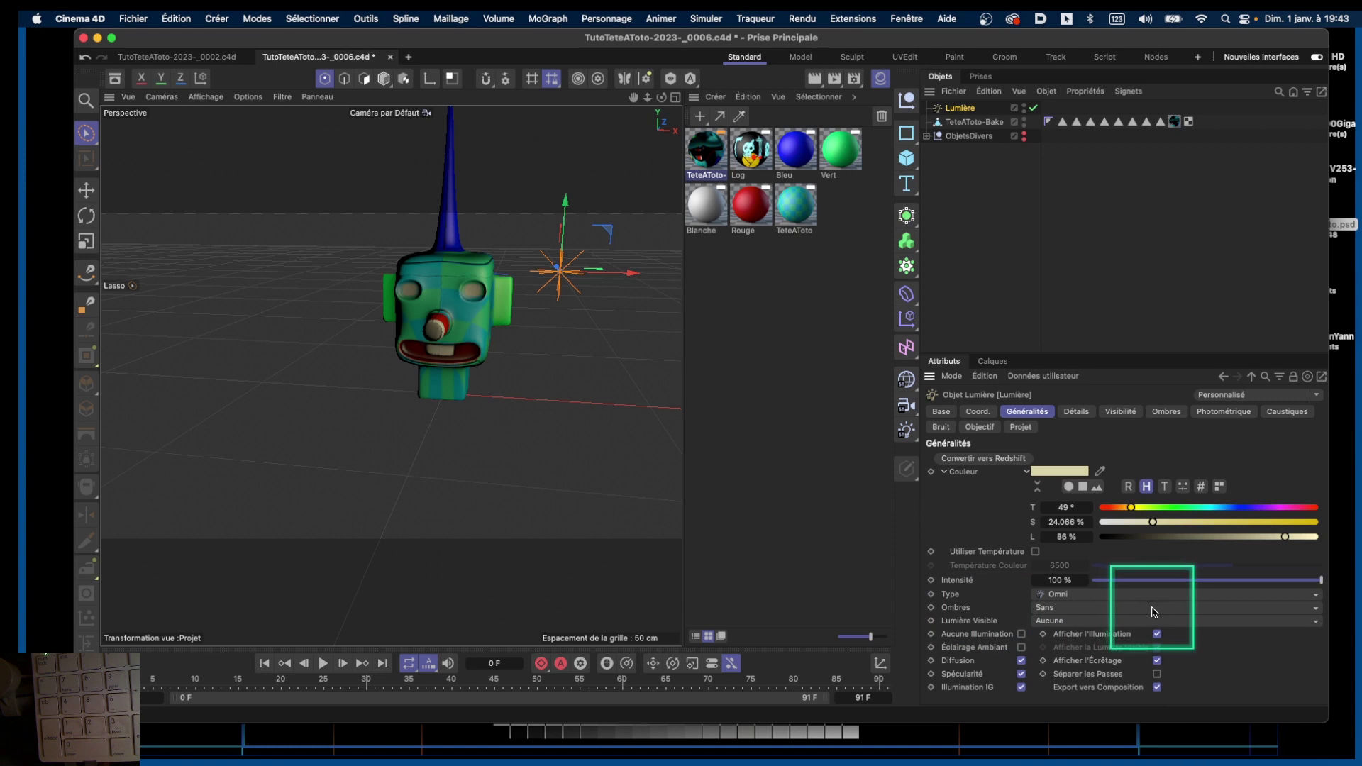
Step: Set the light's shadows to Masques d'Ombres (ombres douces) and render the view to preview them
click(1152, 608)
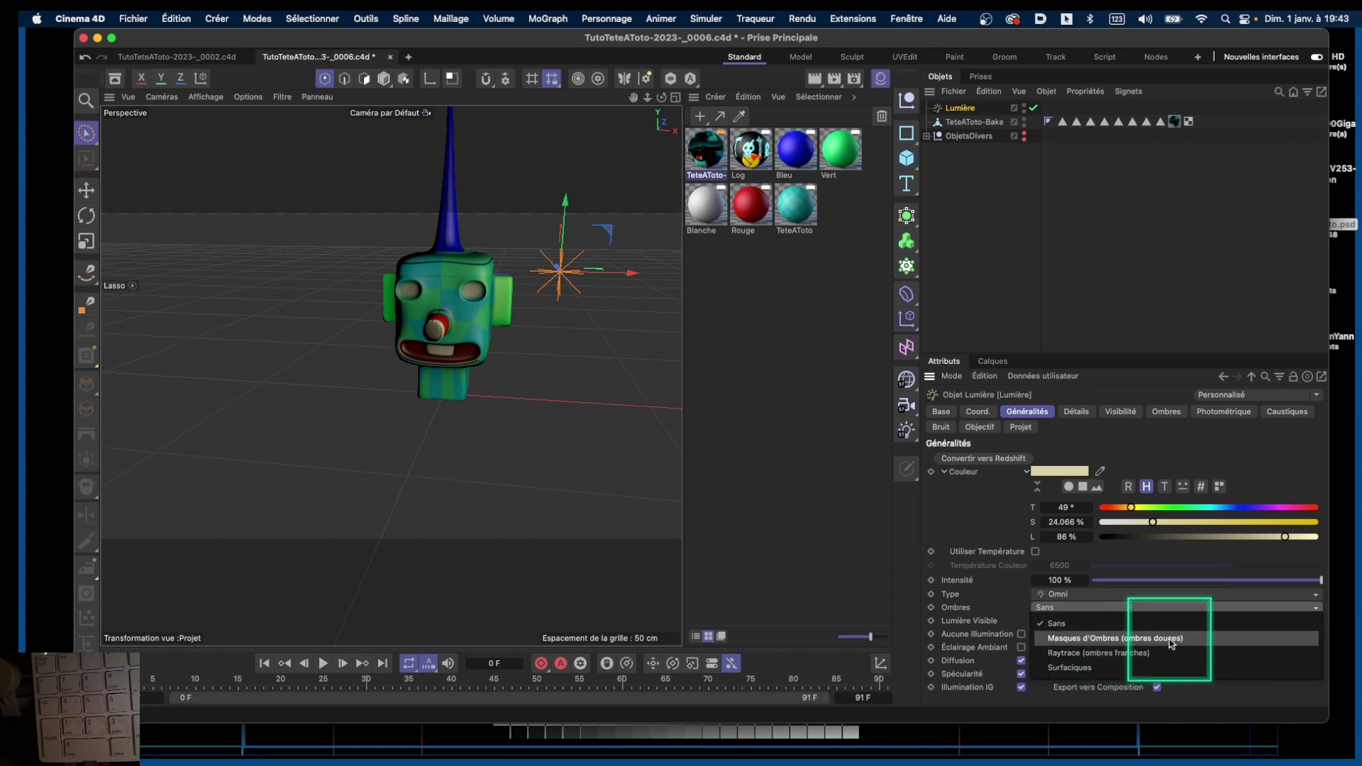
click(1168, 640)
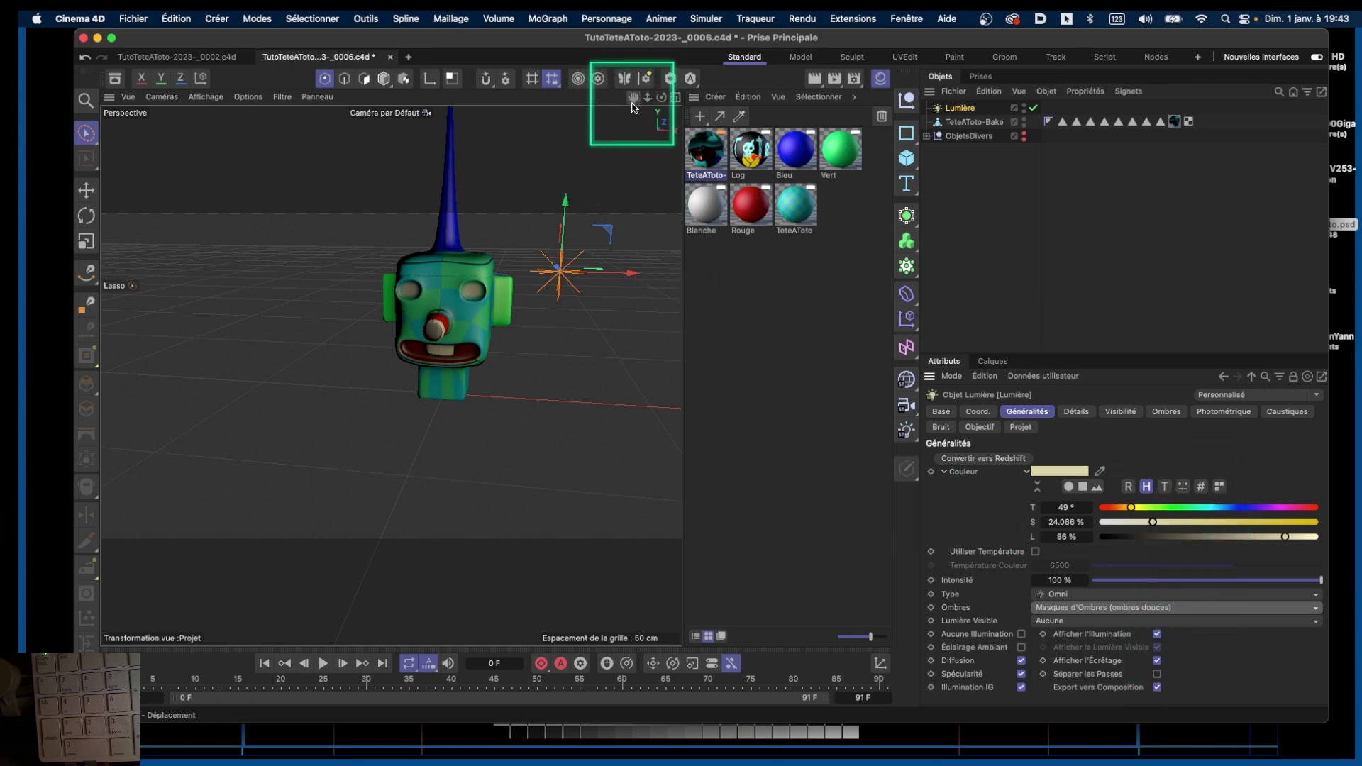
mouse_move(633, 97)
mouse_down()
mouse_move(594, 139)
mouse_move(734, 62)
mouse_move(611, 109)
mouse_move(657, 107)
mouse_move(647, 101)
mouse_up()
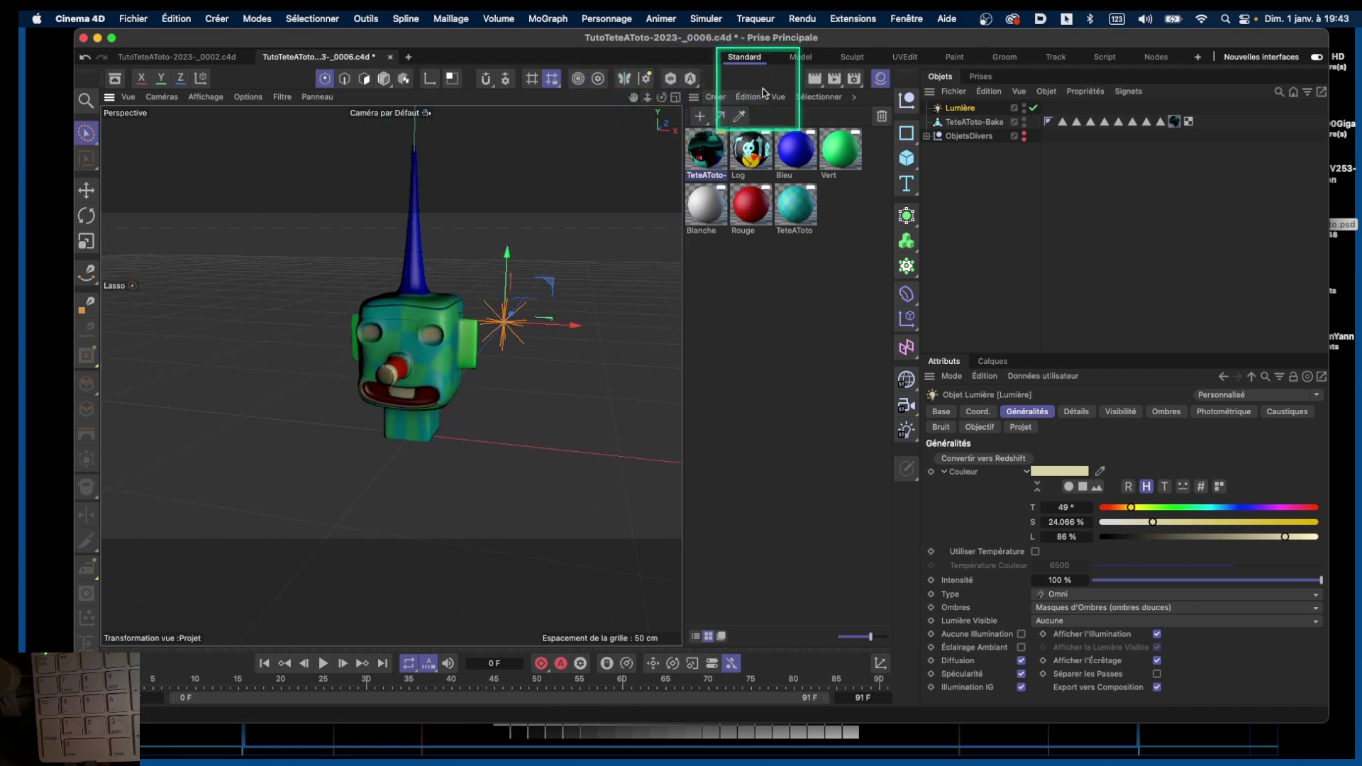
click(812, 78)
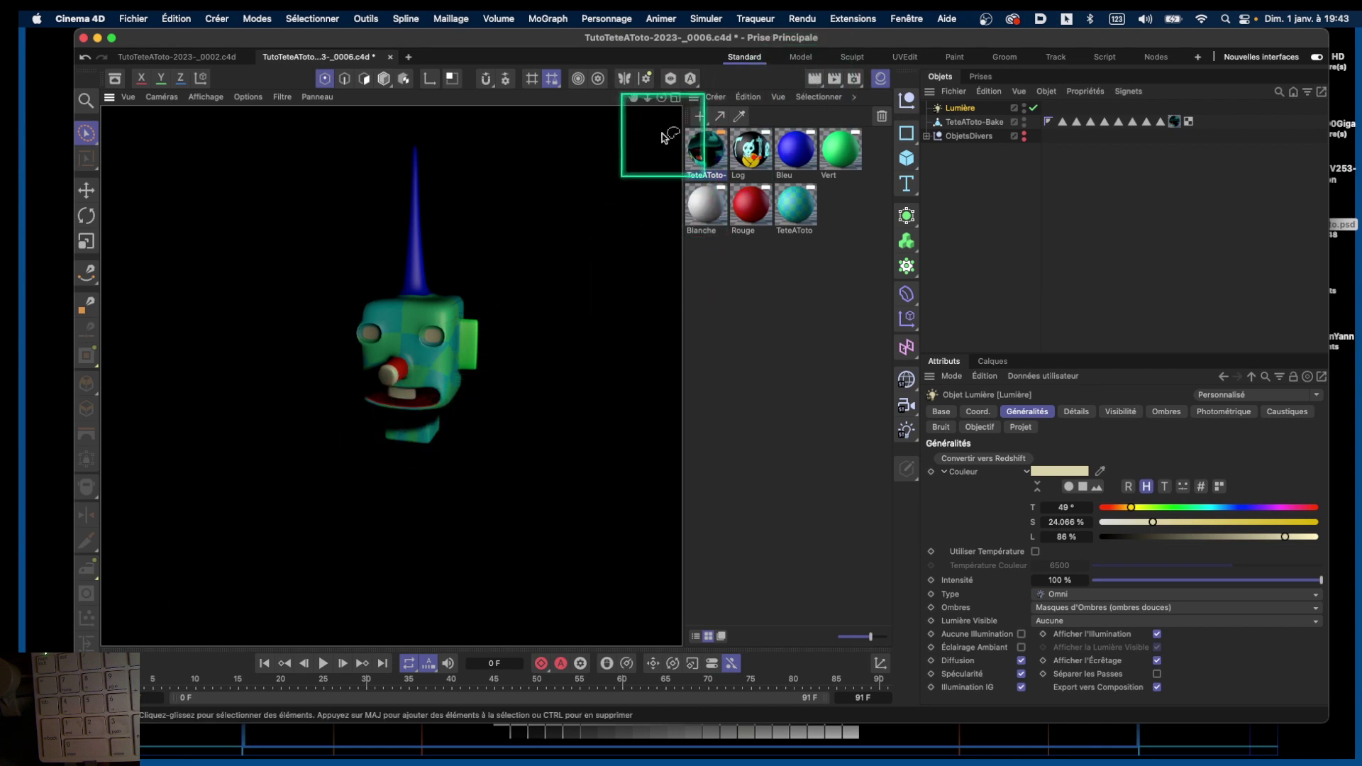
Step: Return to the editing view and examine the light's position relative to the head from several angles
drag(661, 104, 669, 96)
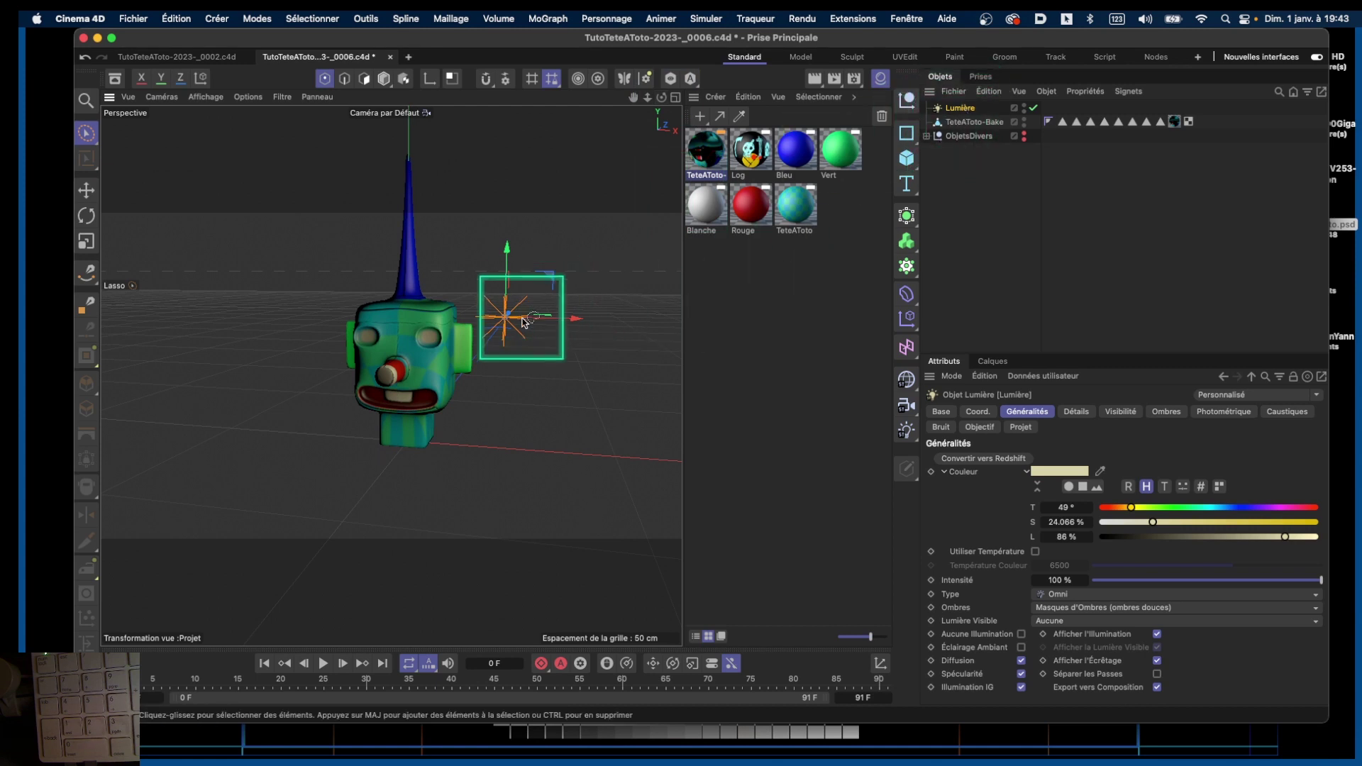
alt+drag(520, 312, 555, 353)
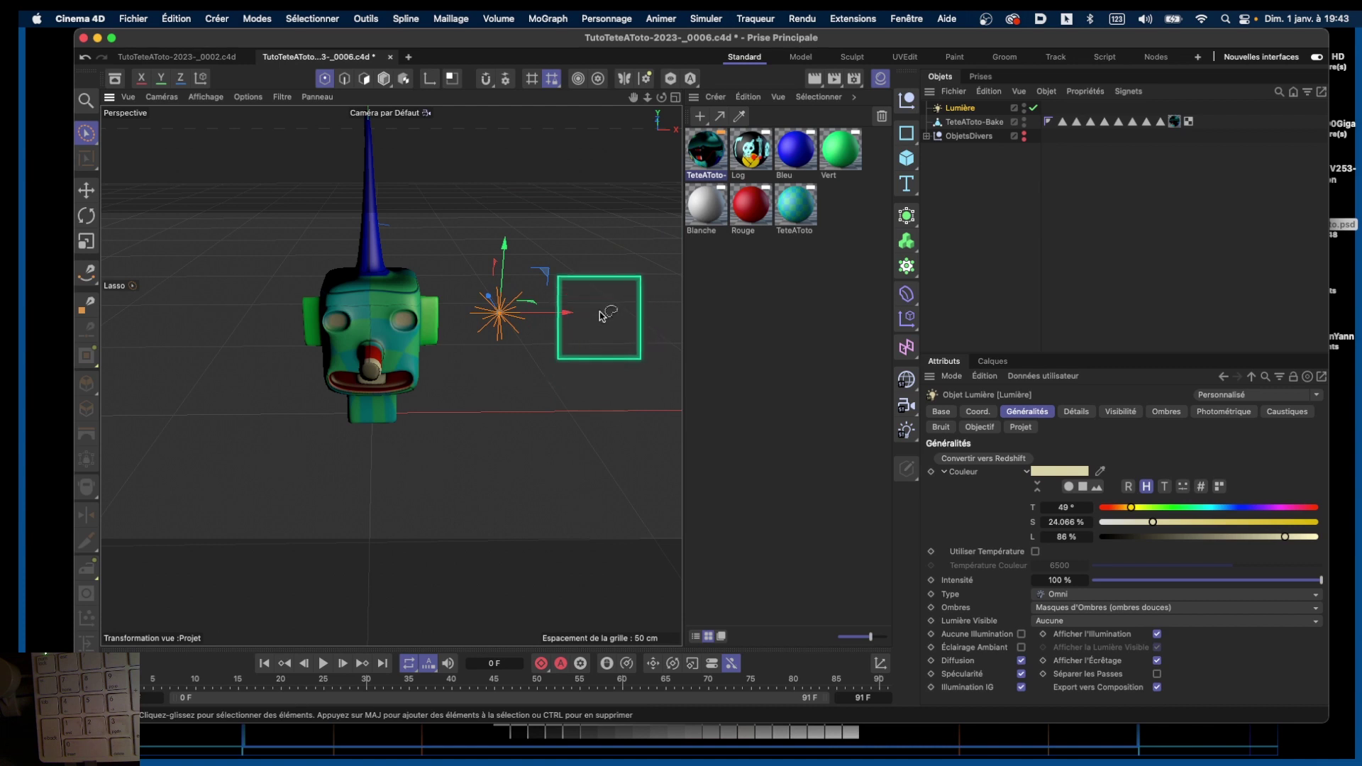
alt+drag(479, 366, 505, 344)
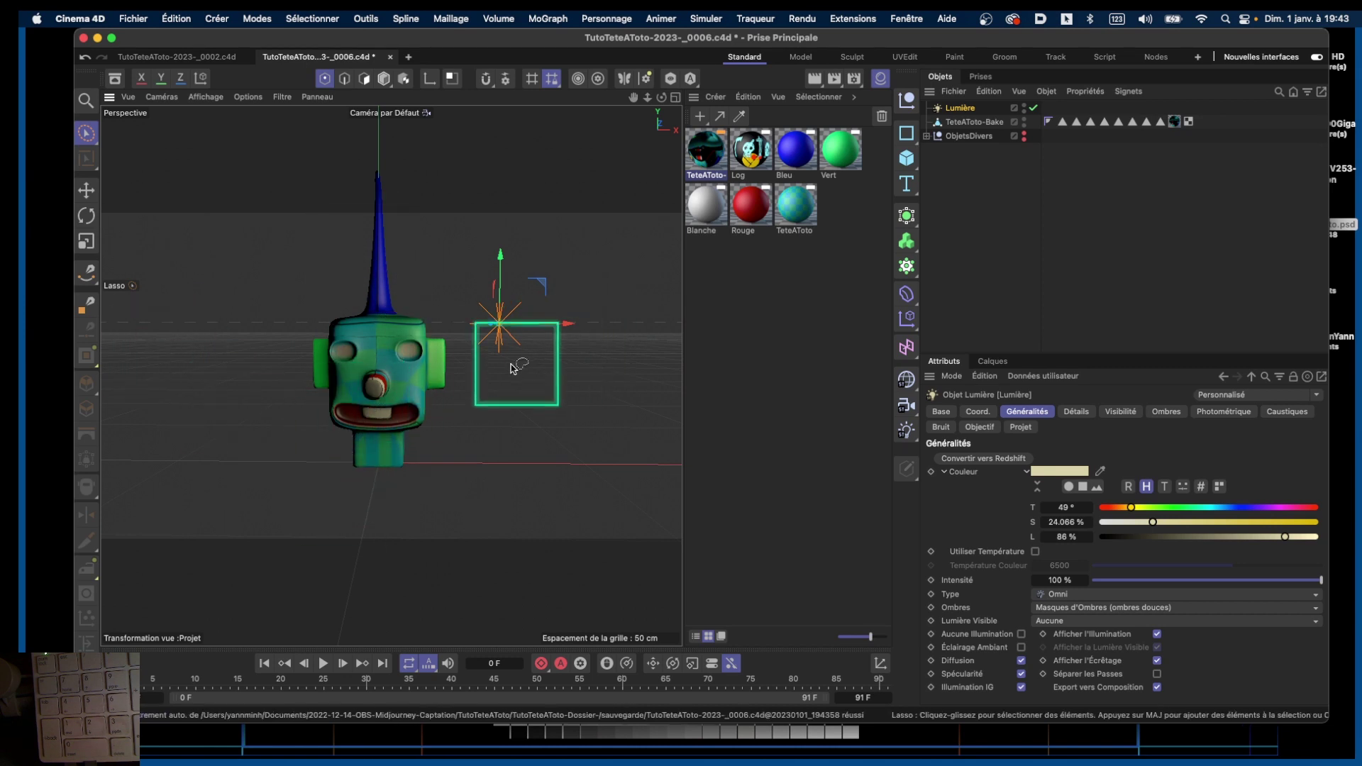
key(alt)
alt+drag(454, 362, 418, 390)
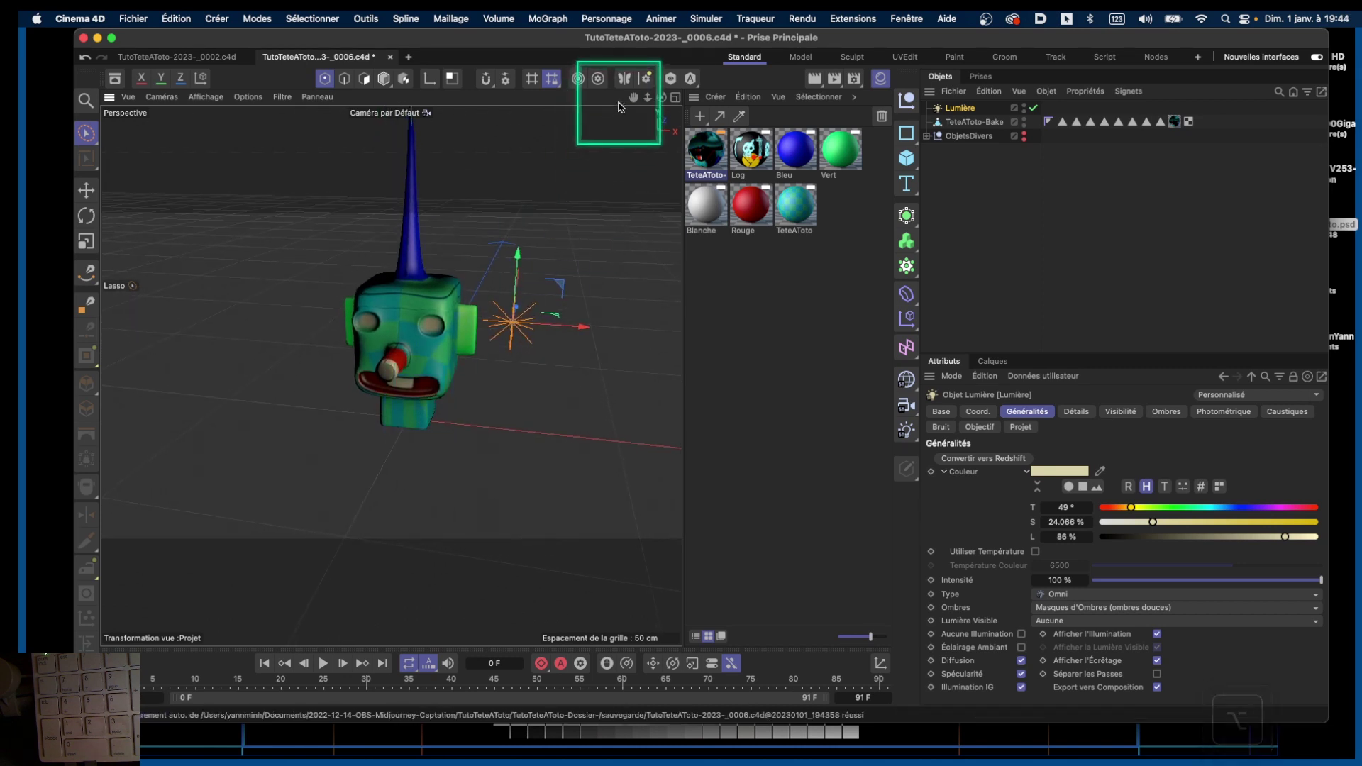
drag(633, 99, 580, 141)
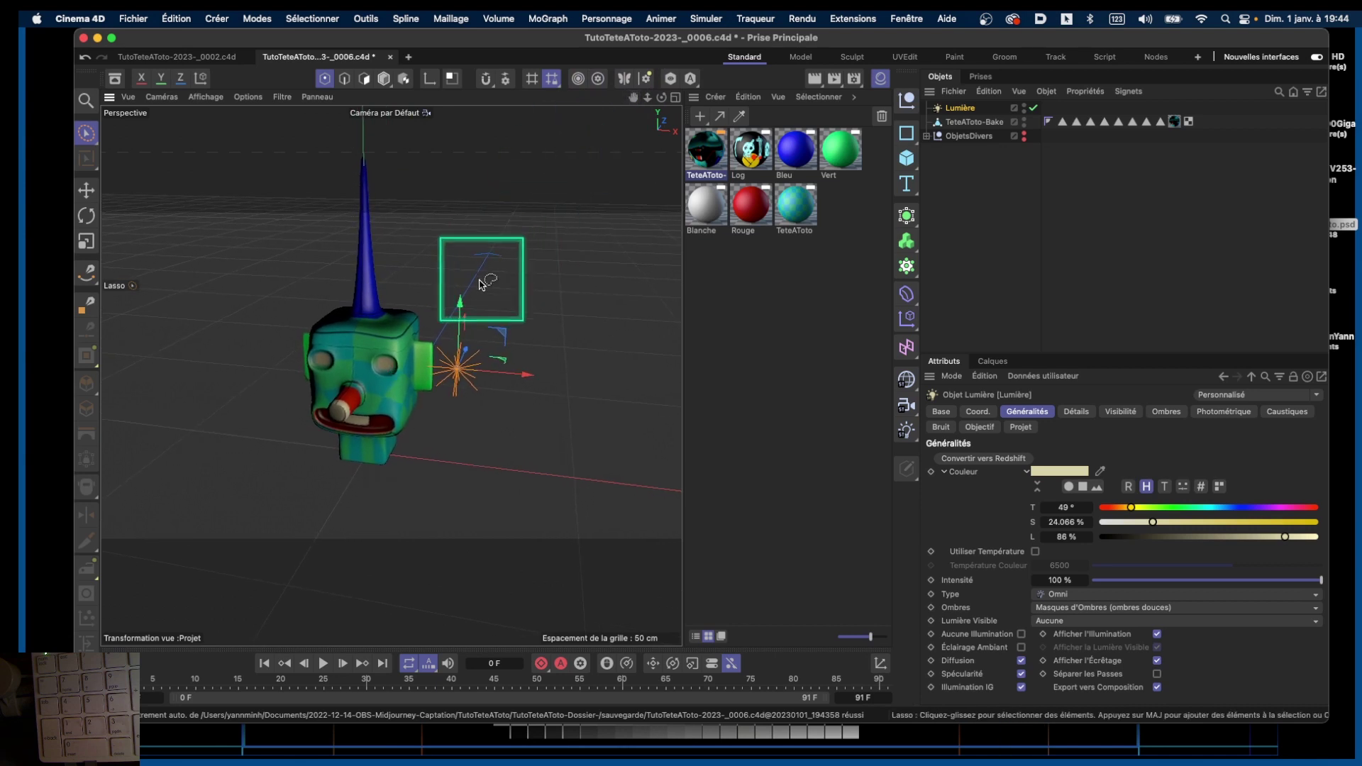
alt+drag(376, 418, 392, 521)
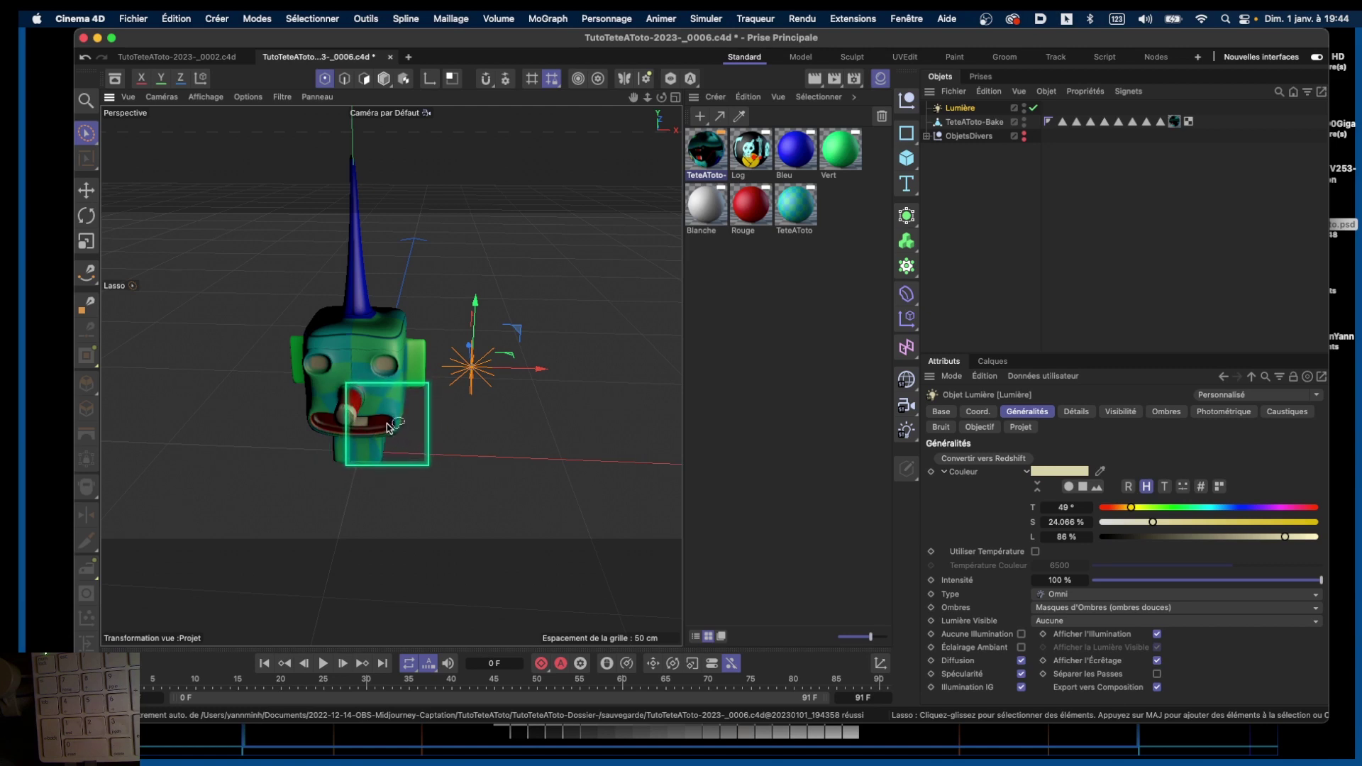
alt+drag(390, 427, 386, 403)
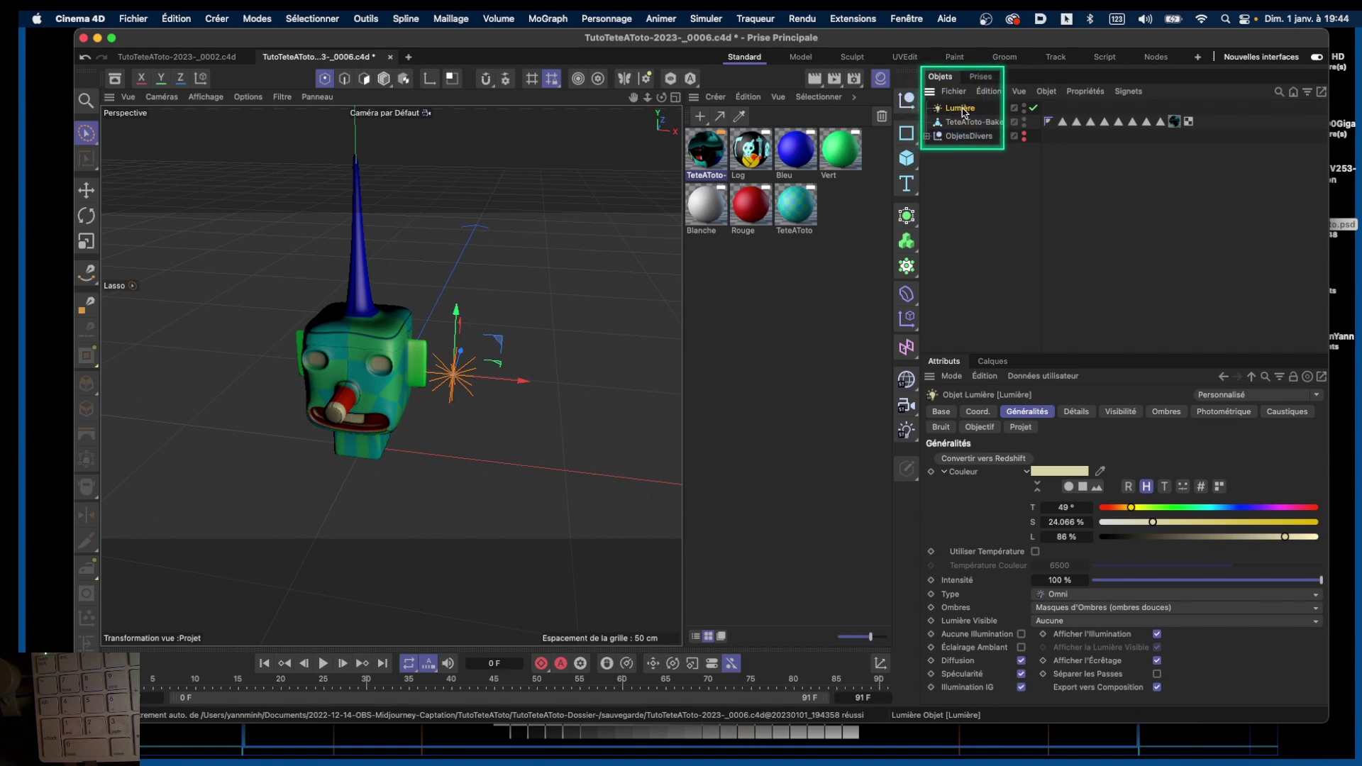
Step: Duplicate the pale yellow light and move the copy about 48.5 cm along X to the other side of the head
ctrl+drag(959, 108, 962, 101)
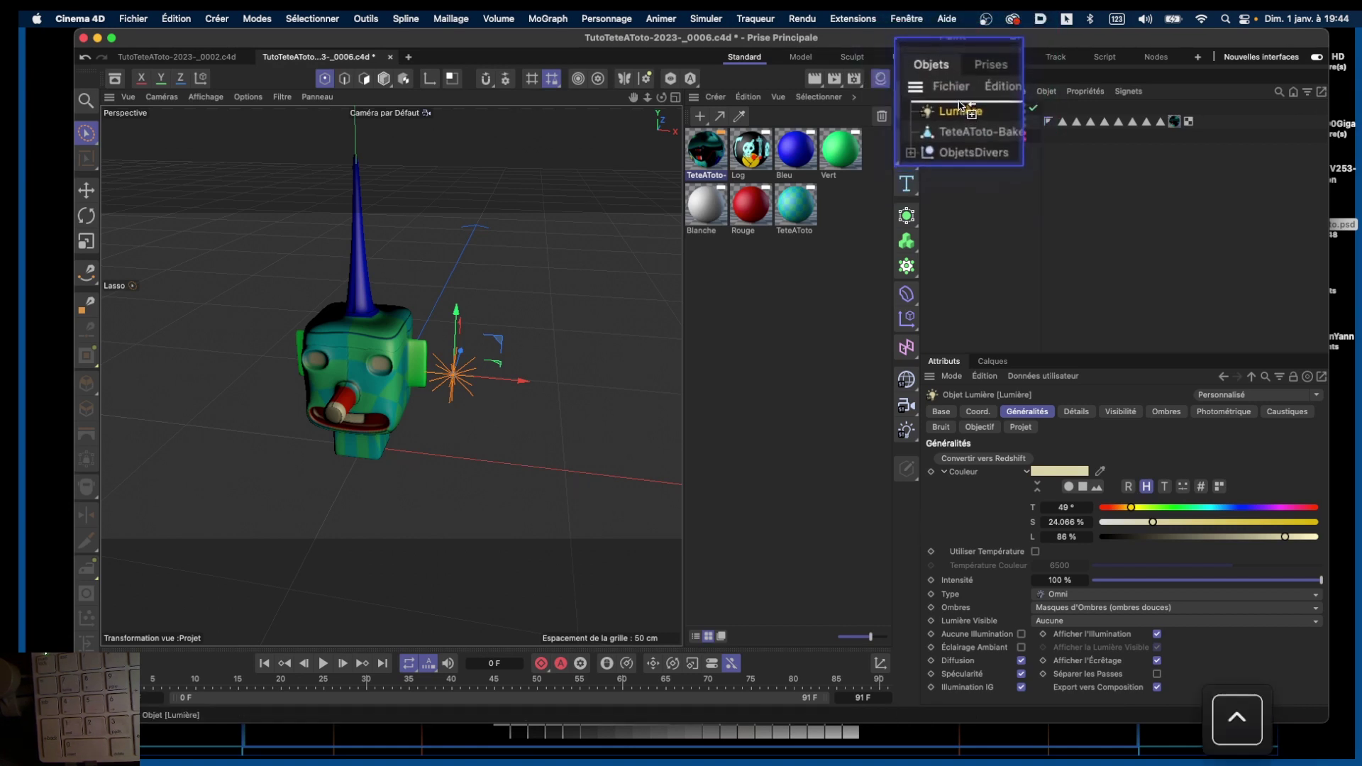
key(super+c)
key(super+v)
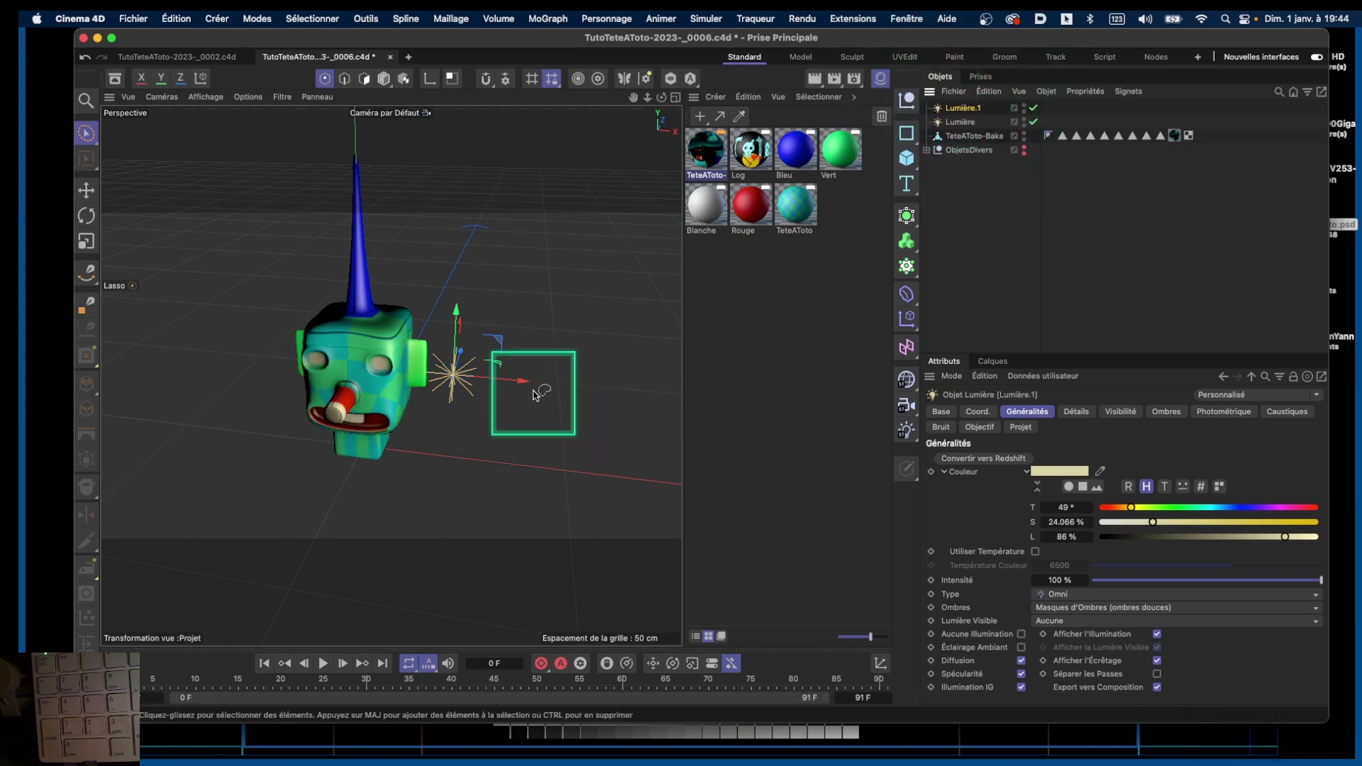
drag(523, 380, 269, 417)
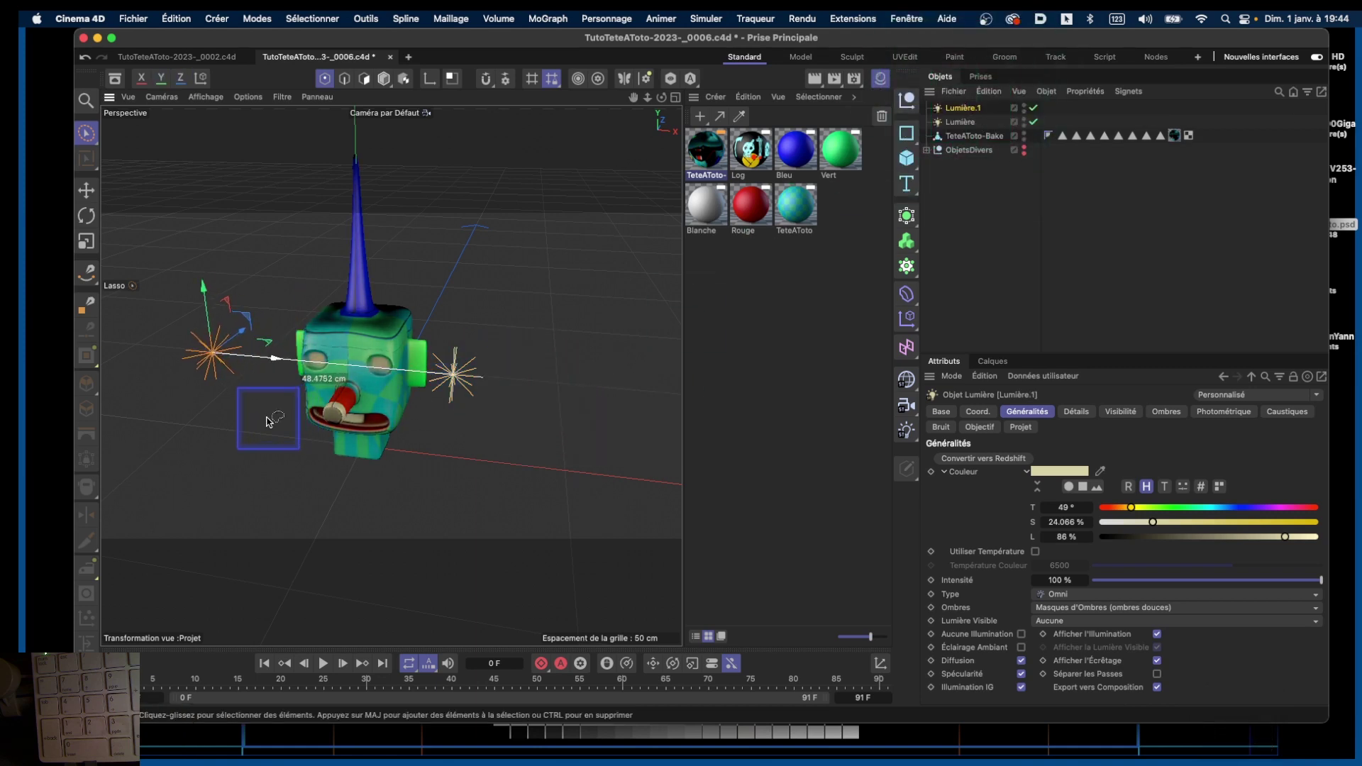
Step: Give the copied light a pale blue colour with hue 195°, saturation 30.0752% and luminosity 93.985%
click(1058, 471)
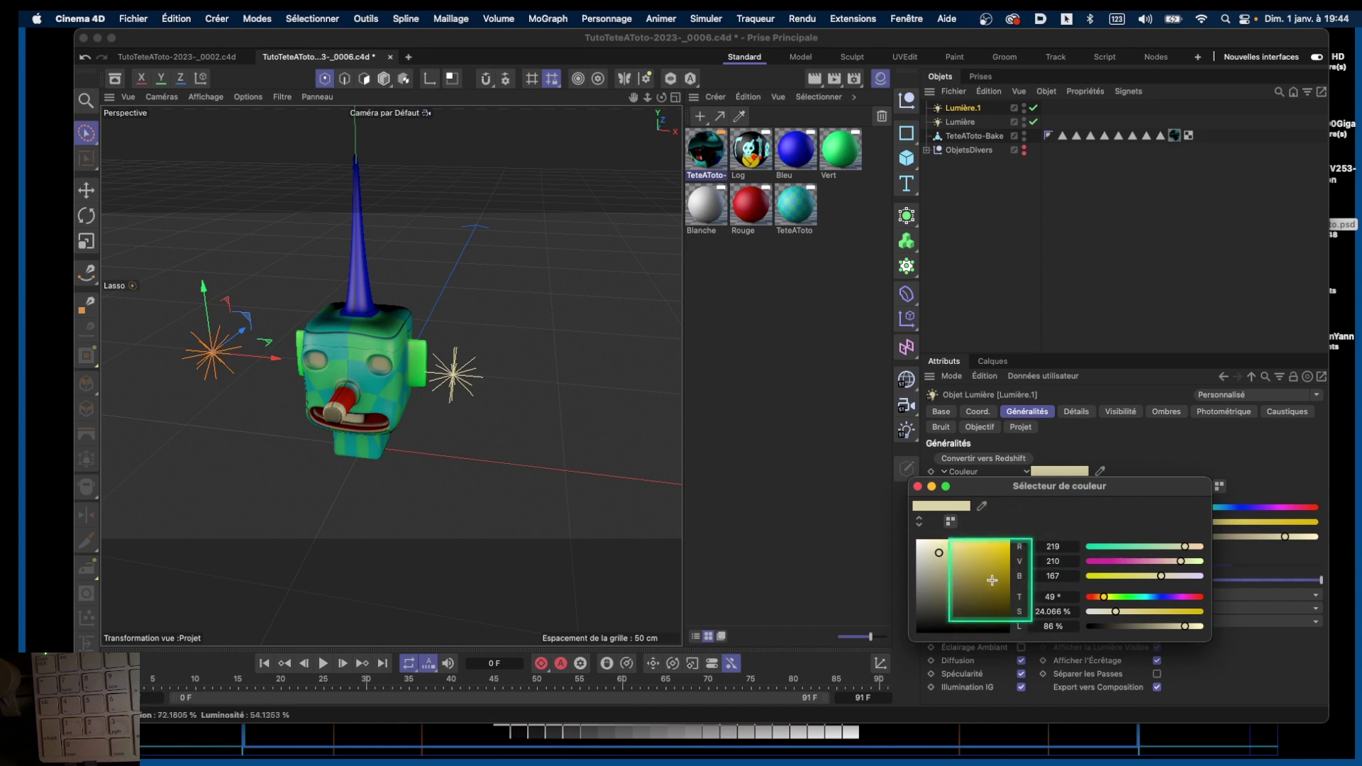
drag(1151, 552, 1143, 546)
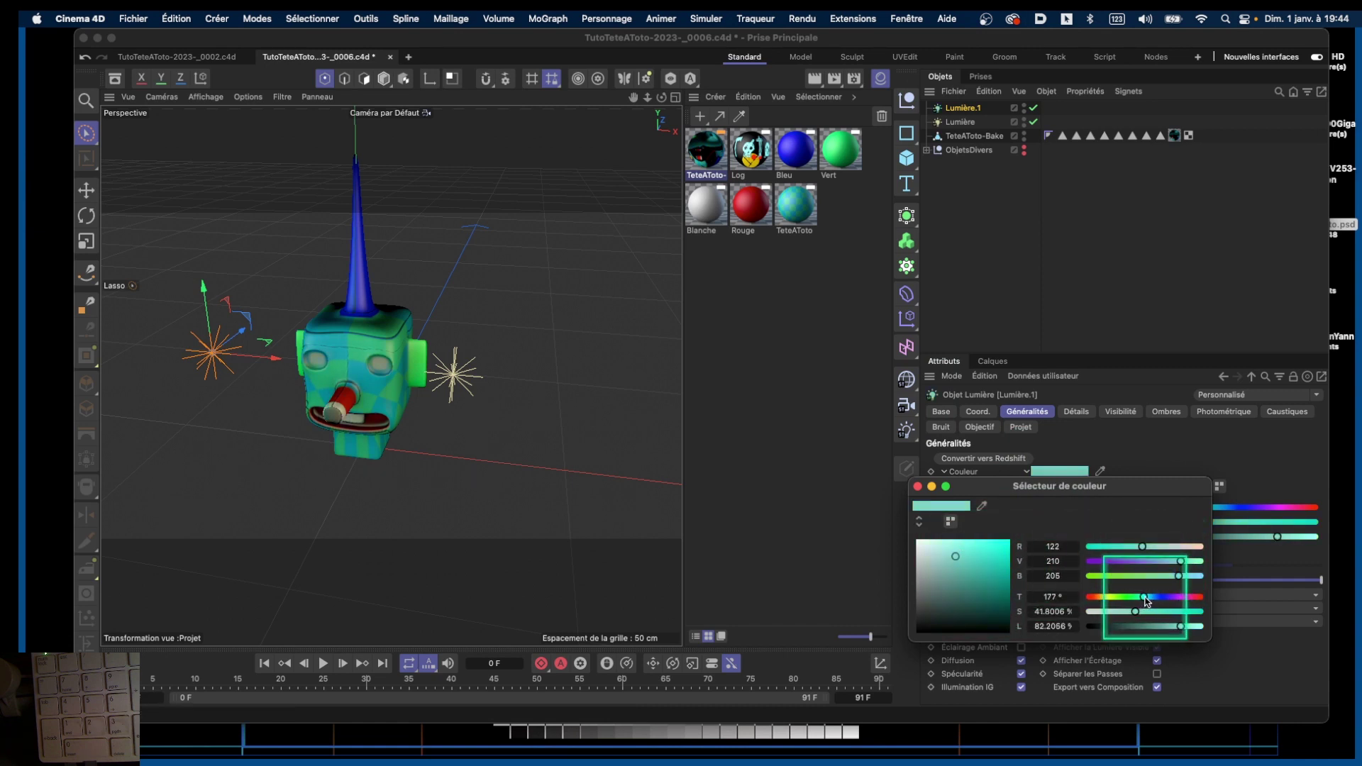
drag(1147, 601, 1149, 597)
drag(954, 558, 944, 544)
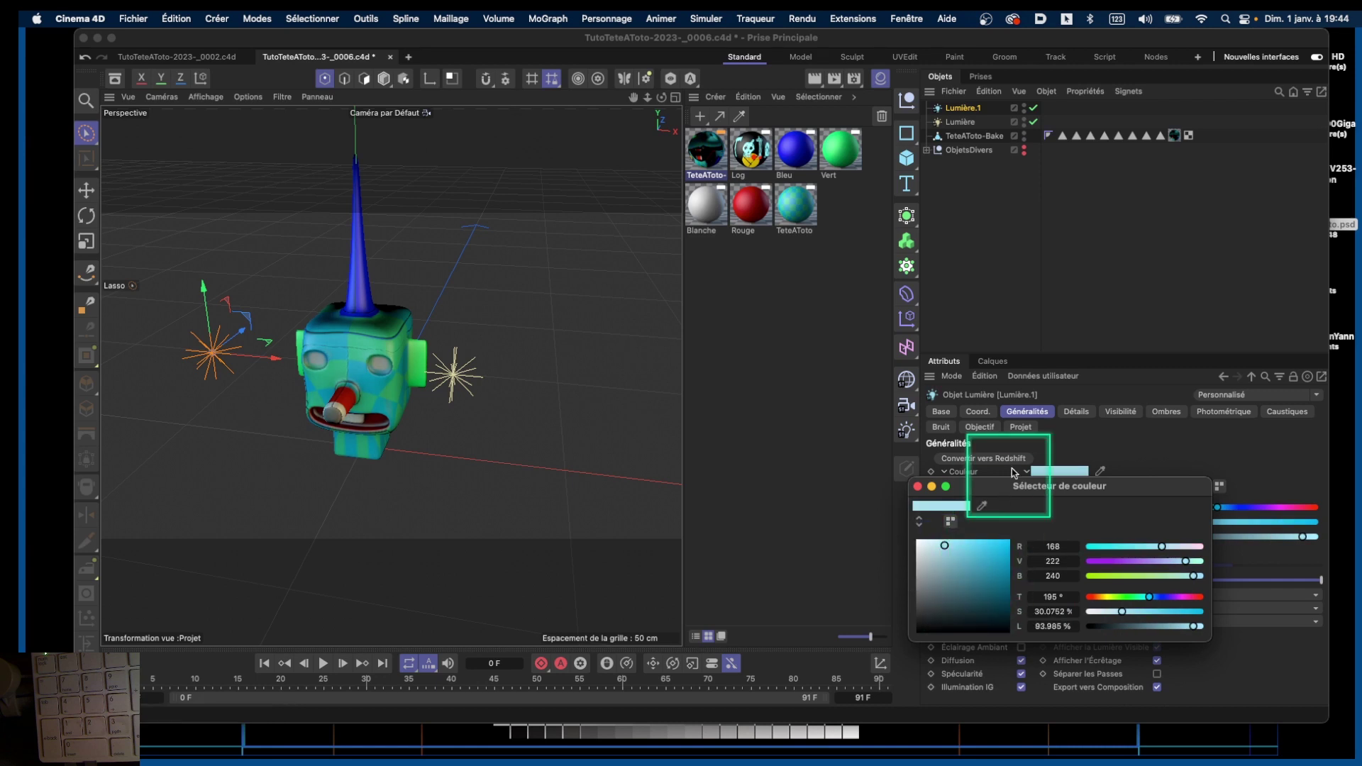
click(927, 487)
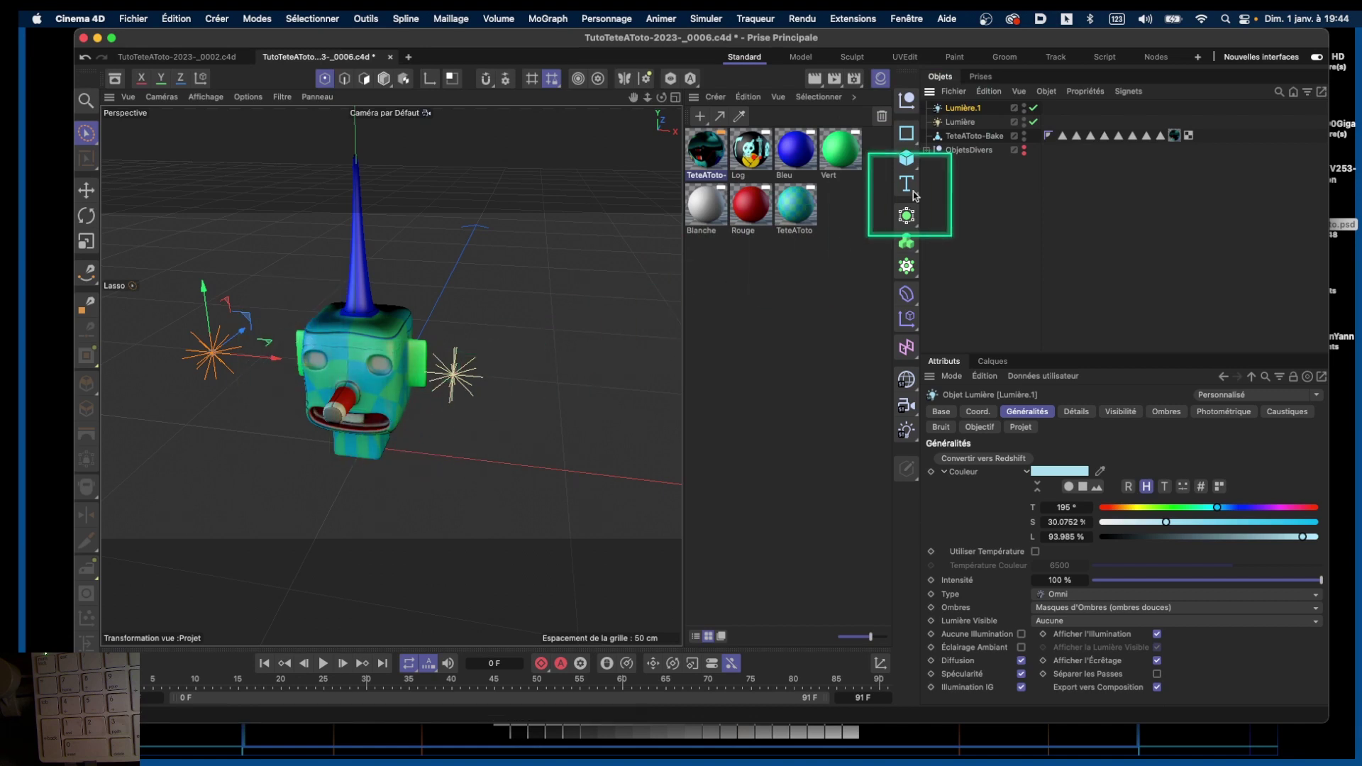
Step: Duplicate the pale blue light behind the head and set the copy's colour to 75% saturation and 100% luminosity
drag(661, 97, 624, 135)
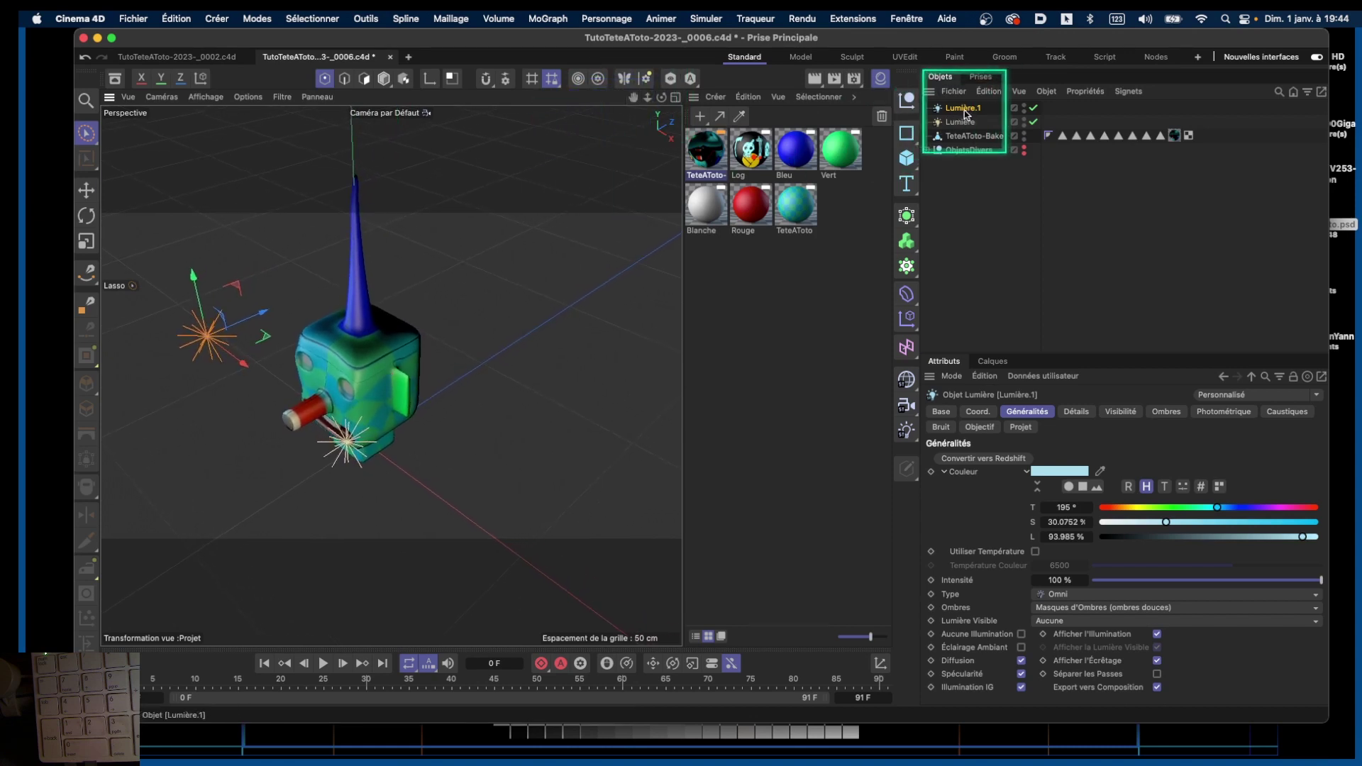
alt+super+drag(959, 106, 961, 106)
drag(271, 320, 505, 341)
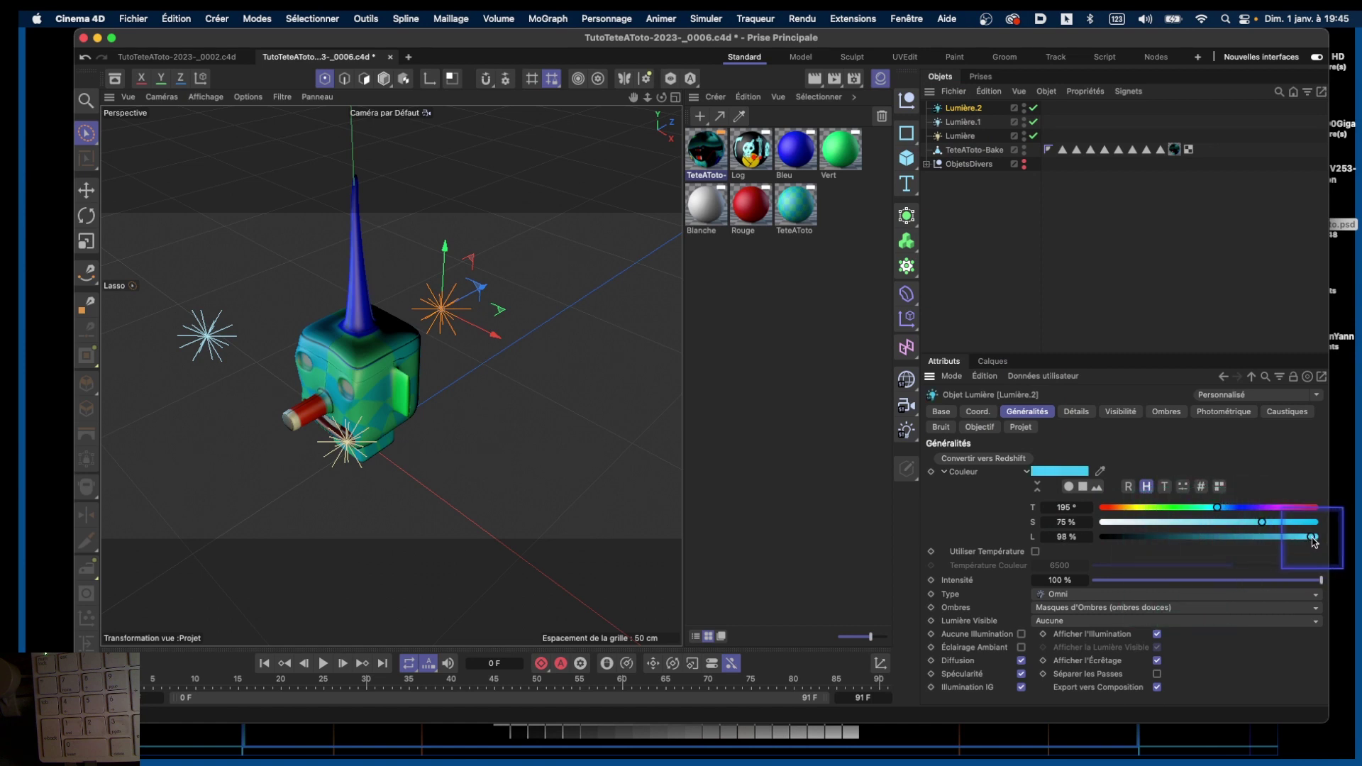
Step: Render the view from the front of the head to preview the three lights
alt+drag(486, 465, 523, 310)
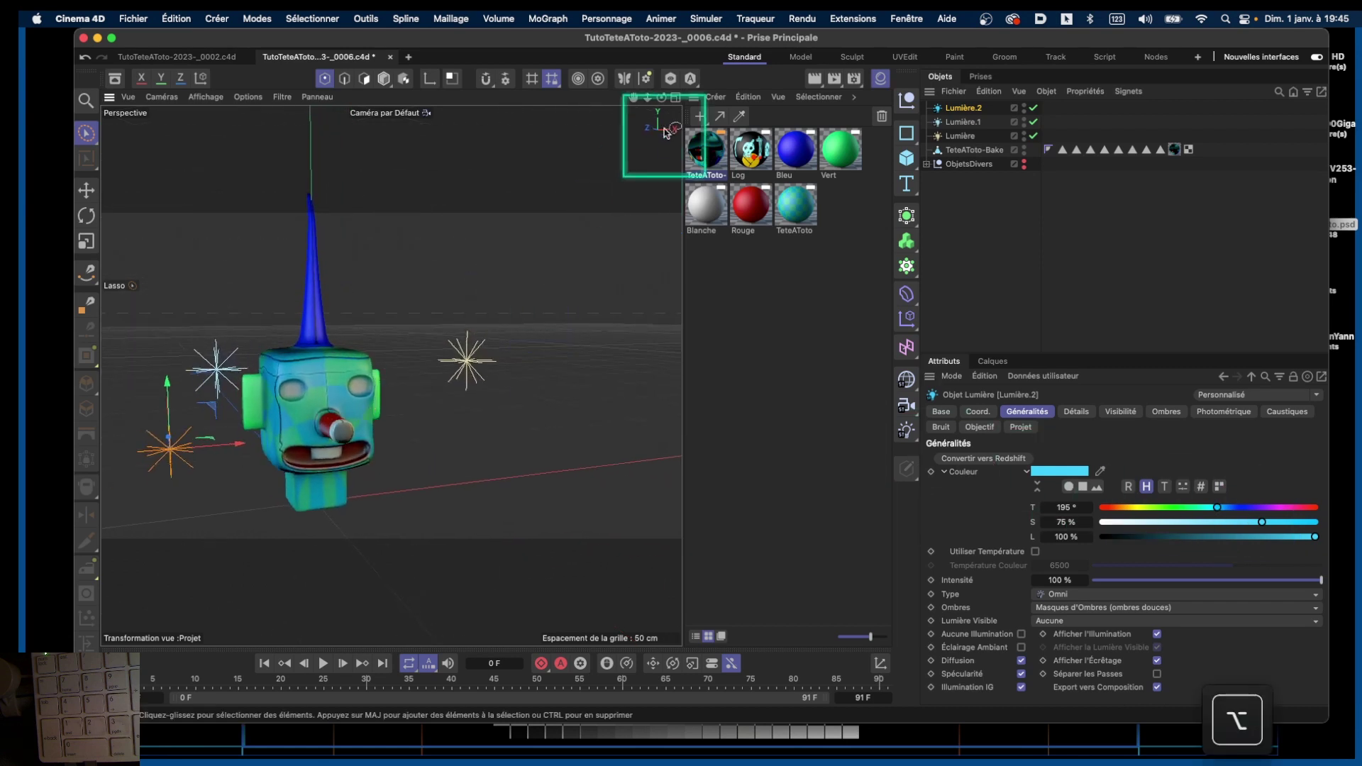
drag(633, 97, 691, 41)
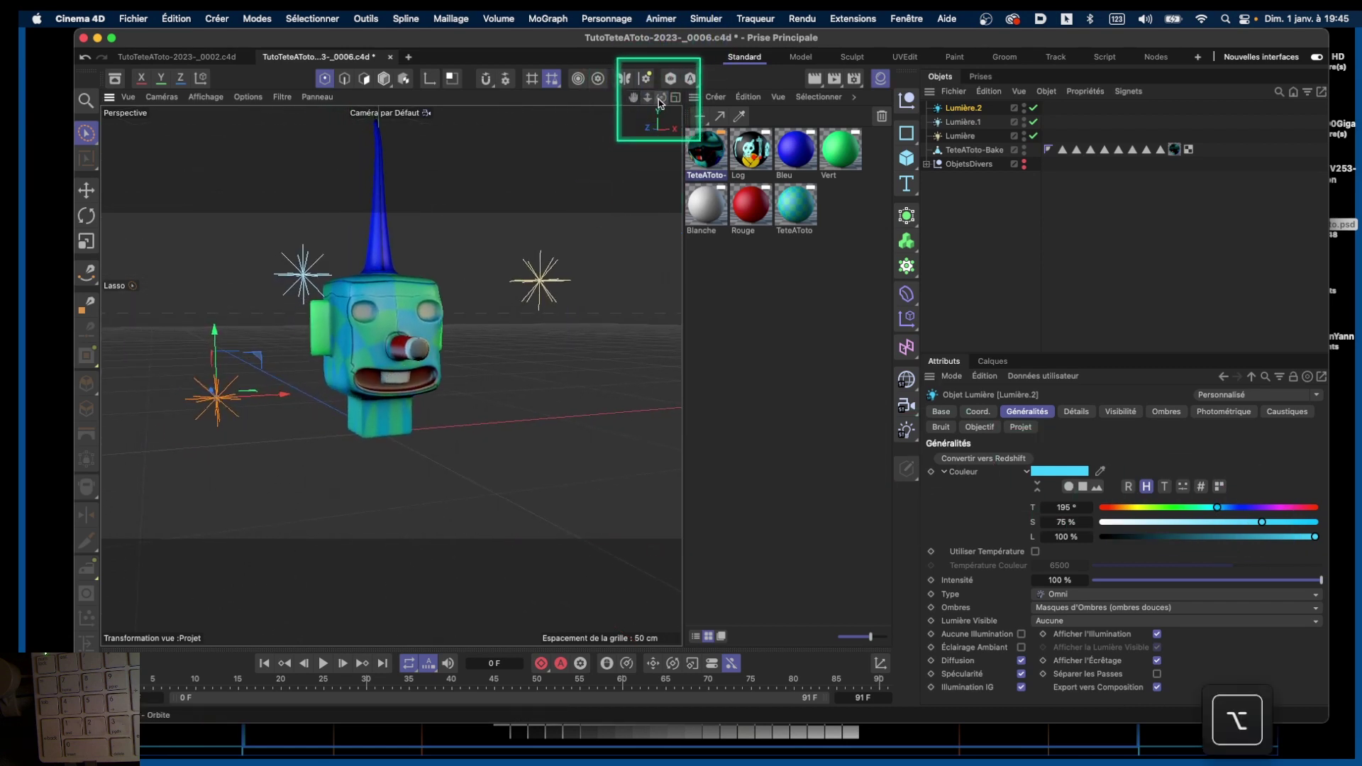
alt+drag(661, 97, 662, 117)
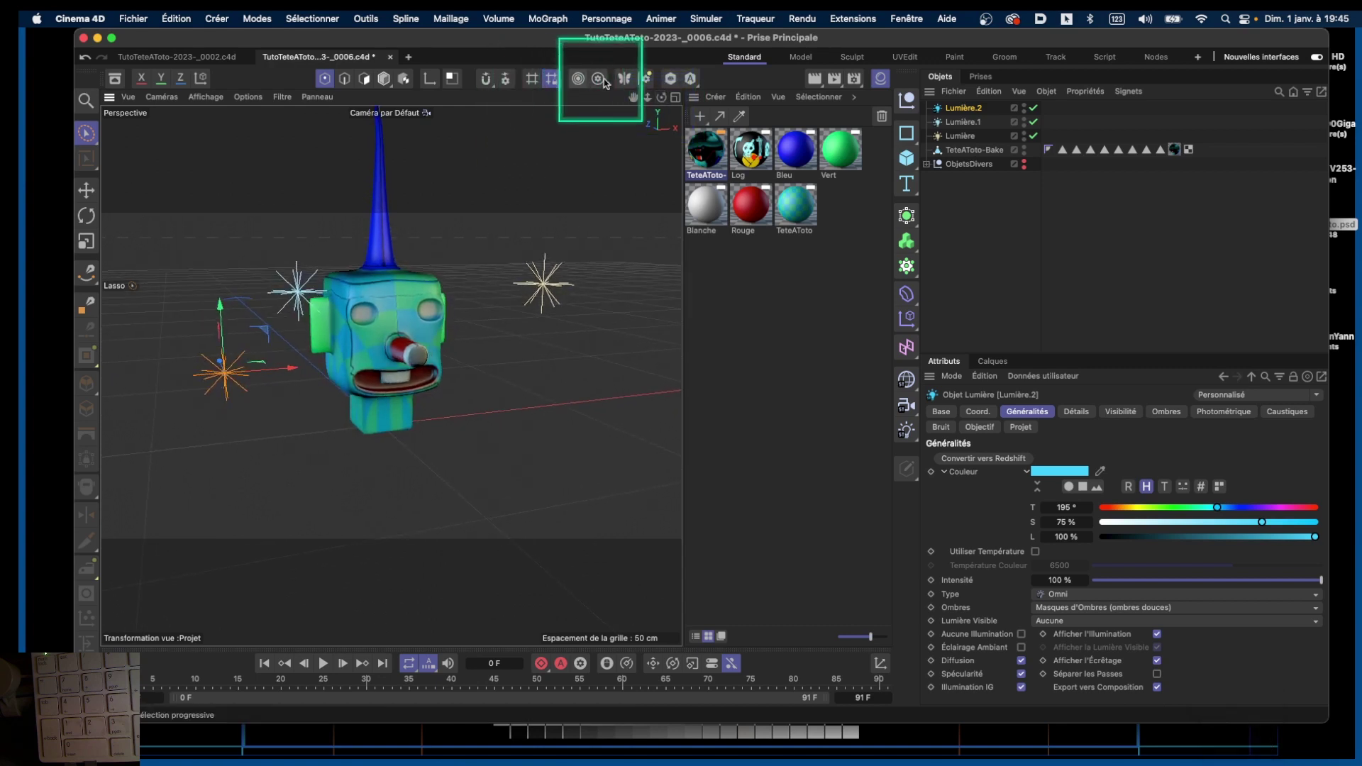
click(815, 81)
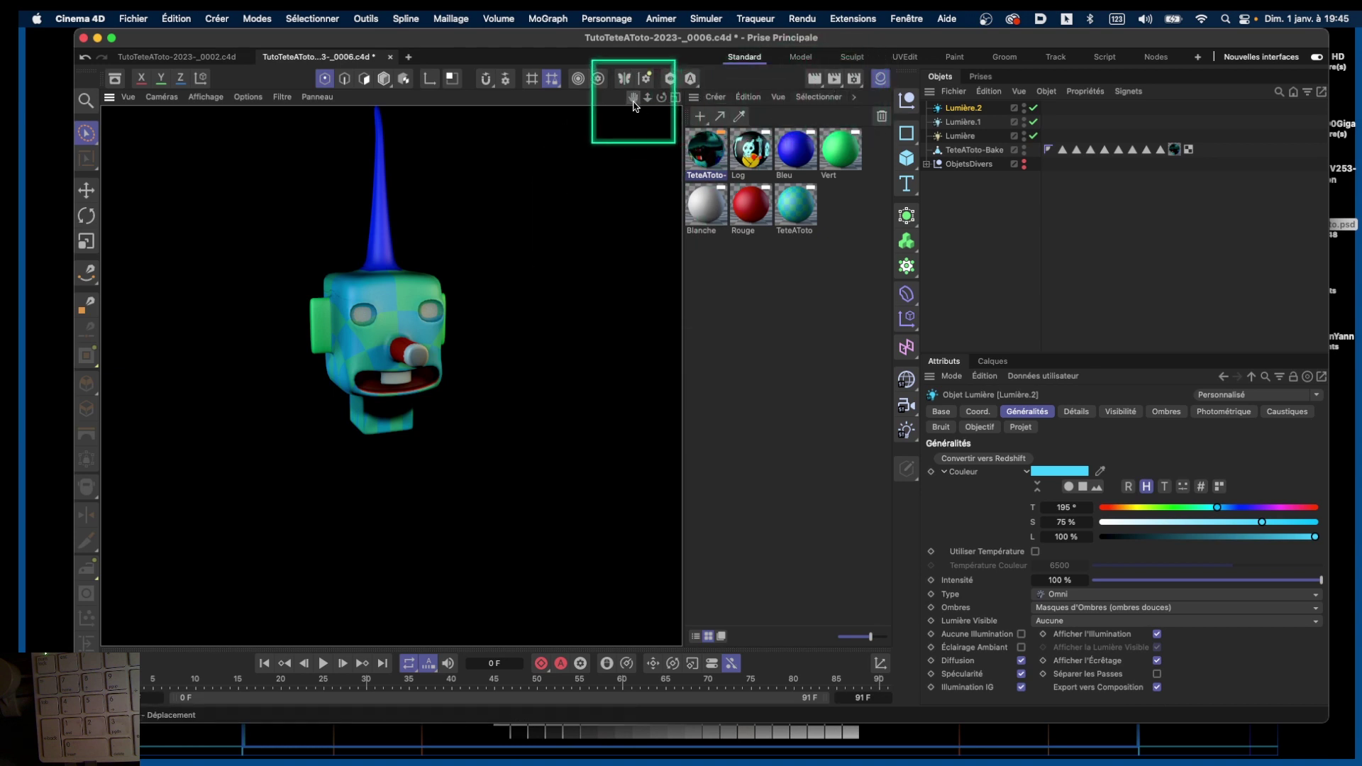
Step: Return to the editing view and add a Spot light at the bright blue light's position behind the head
drag(634, 97, 623, 163)
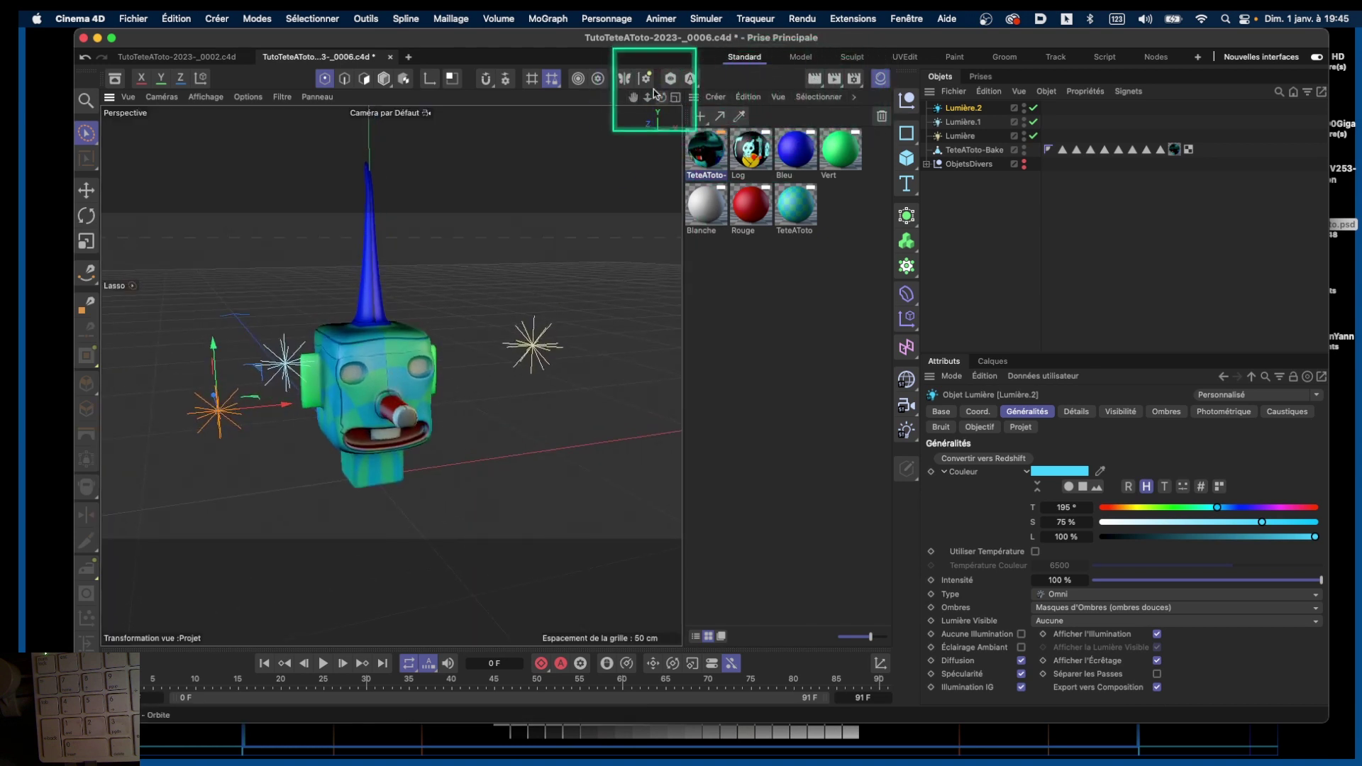
alt+drag(454, 376, 305, 326)
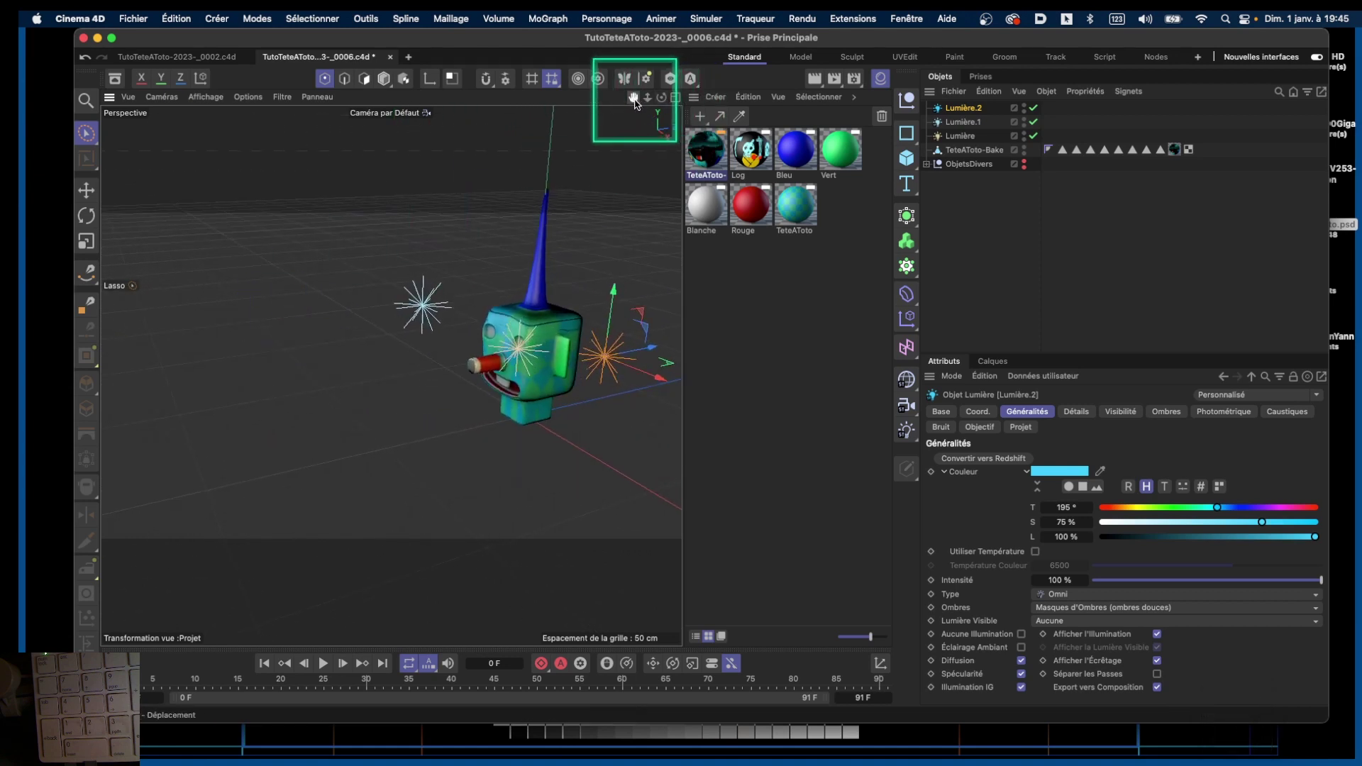
drag(632, 97, 431, 117)
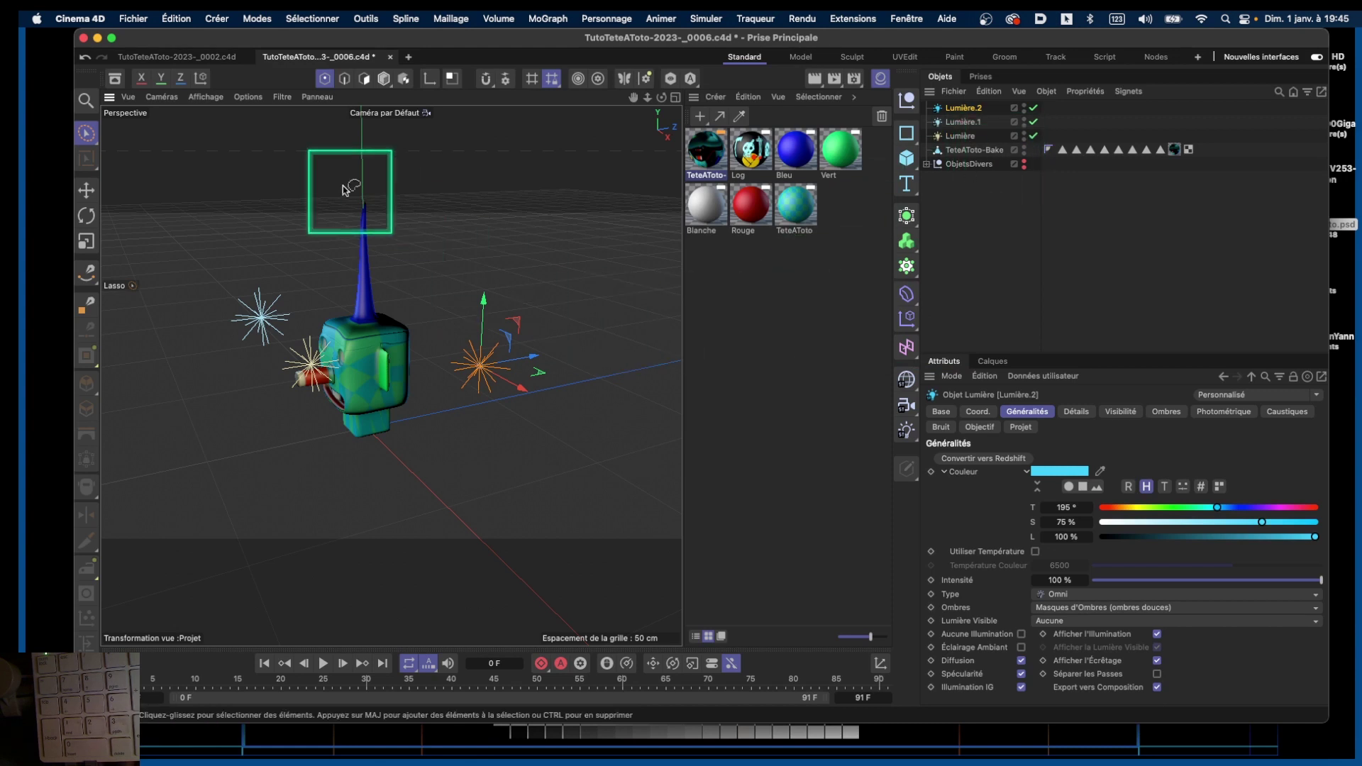
click(220, 20)
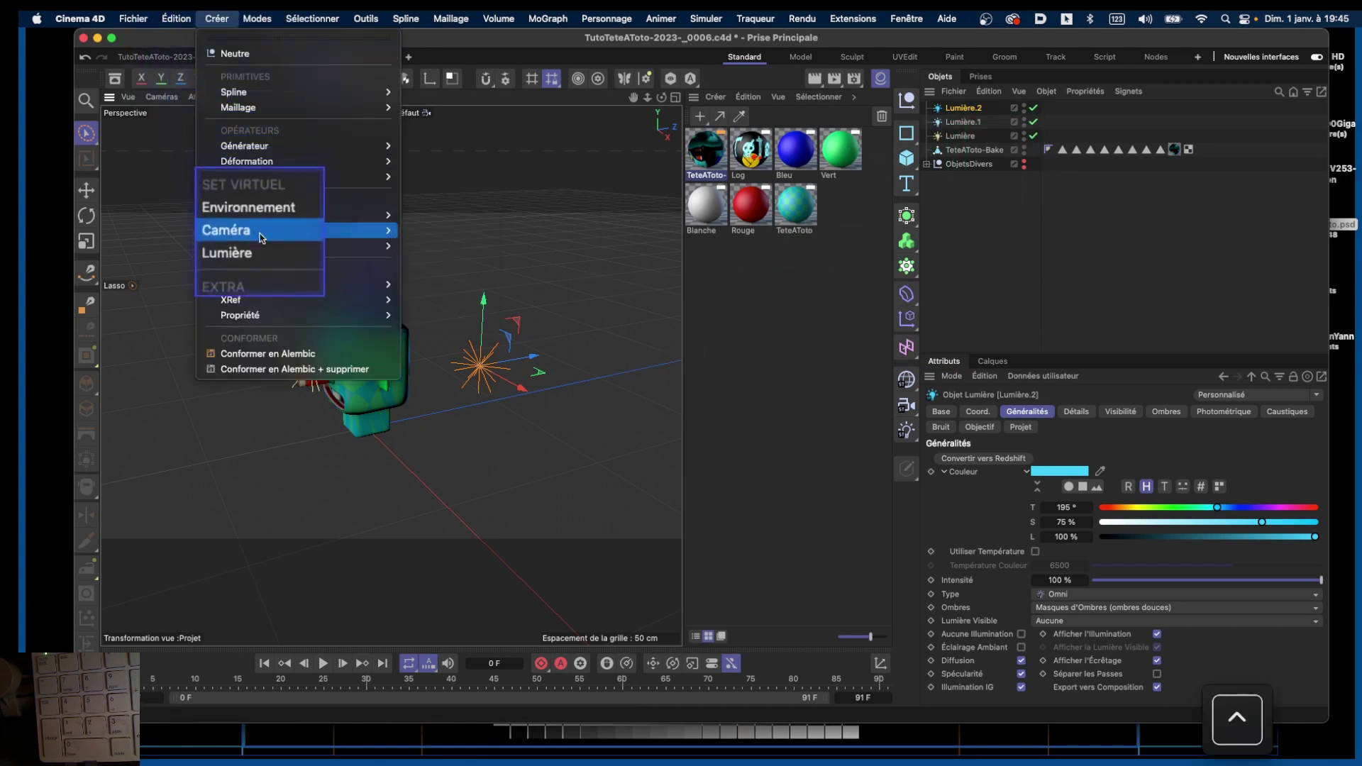
mouse_move(263, 246)
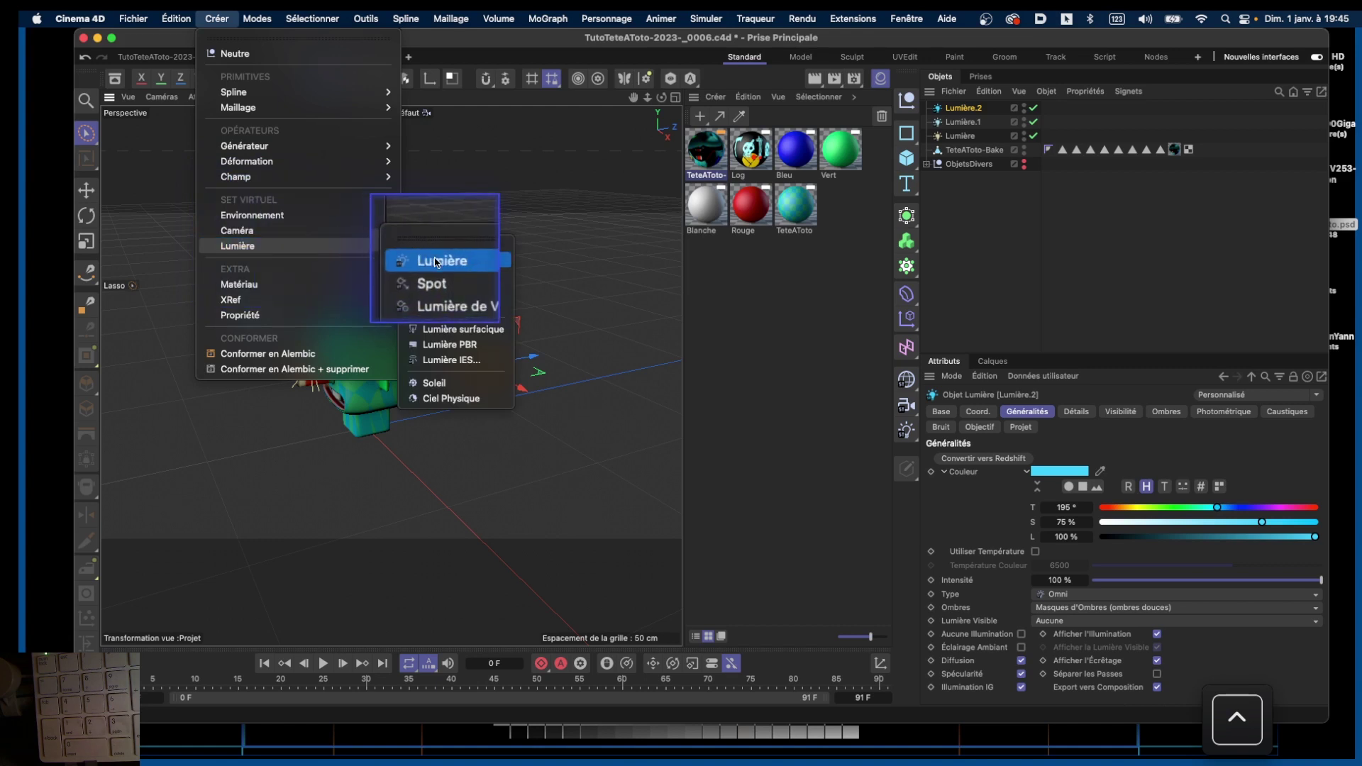
click(445, 276)
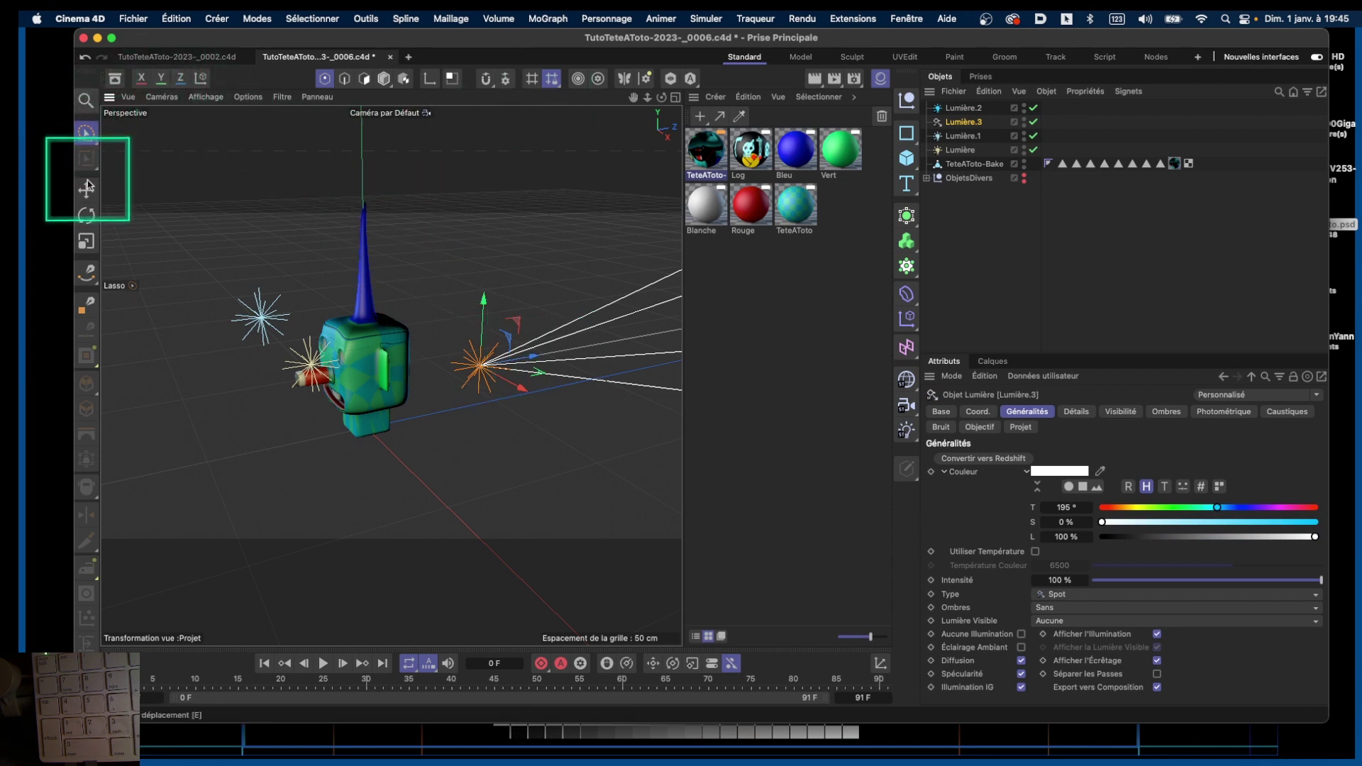
Step: Rotate the spot to aim at the back of the head and shift it slightly away from the bright blue light
click(88, 217)
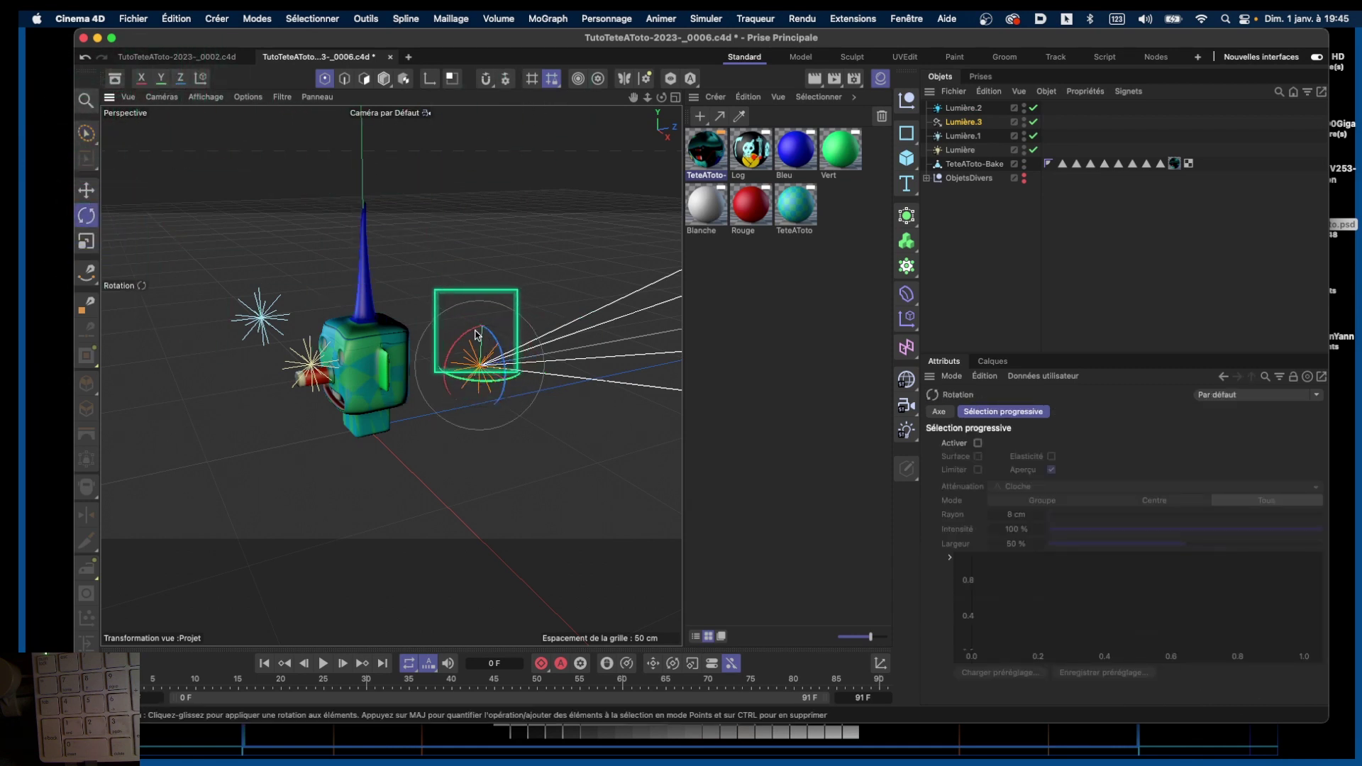
drag(476, 334, 489, 565)
alt+drag(410, 420, 389, 390)
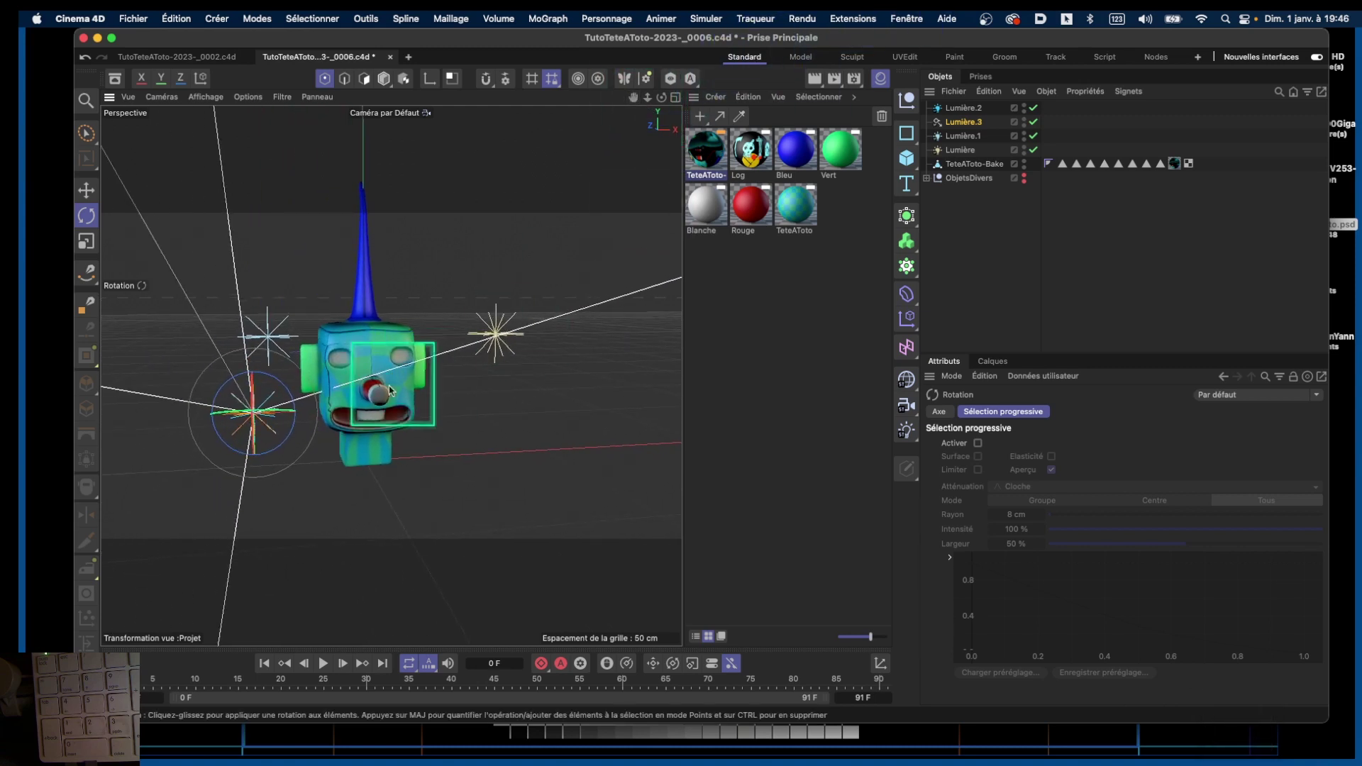
key(e)
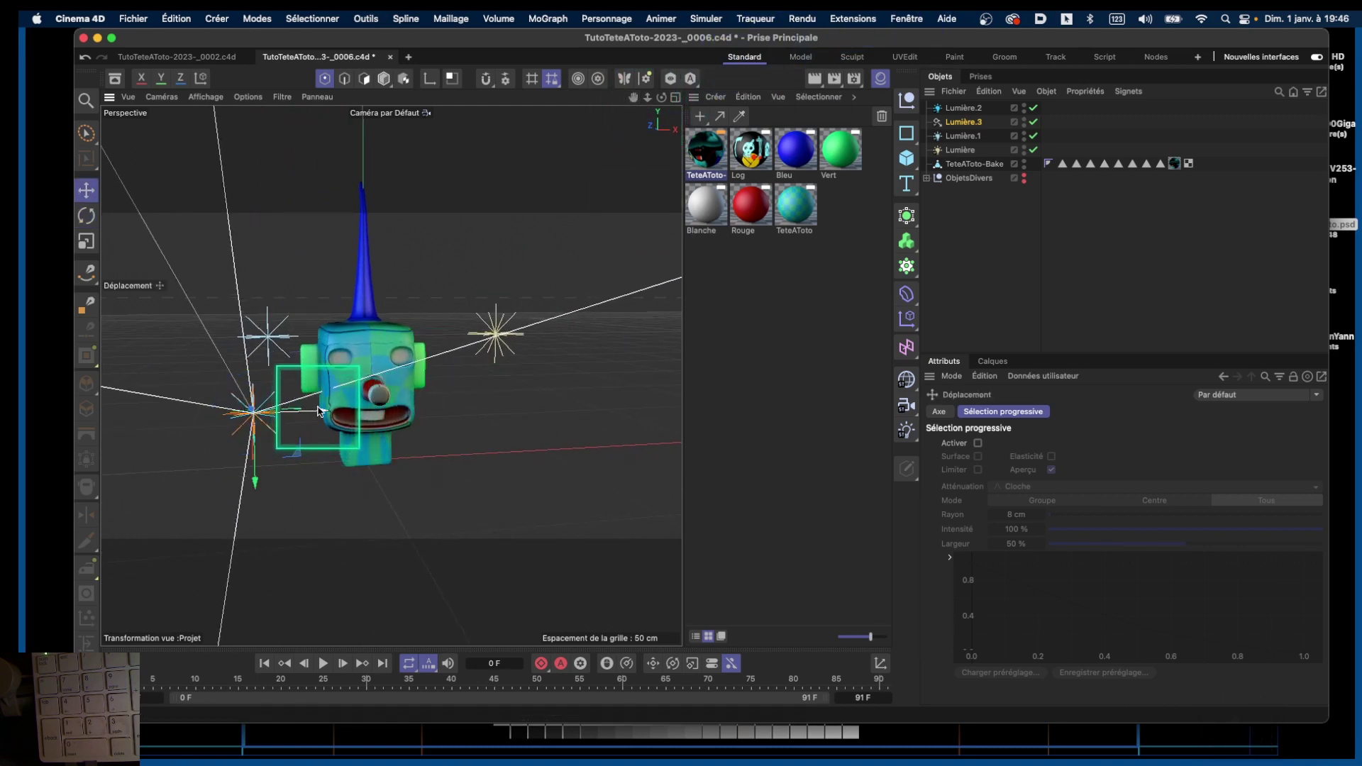
alt+drag(318, 411, 253, 383)
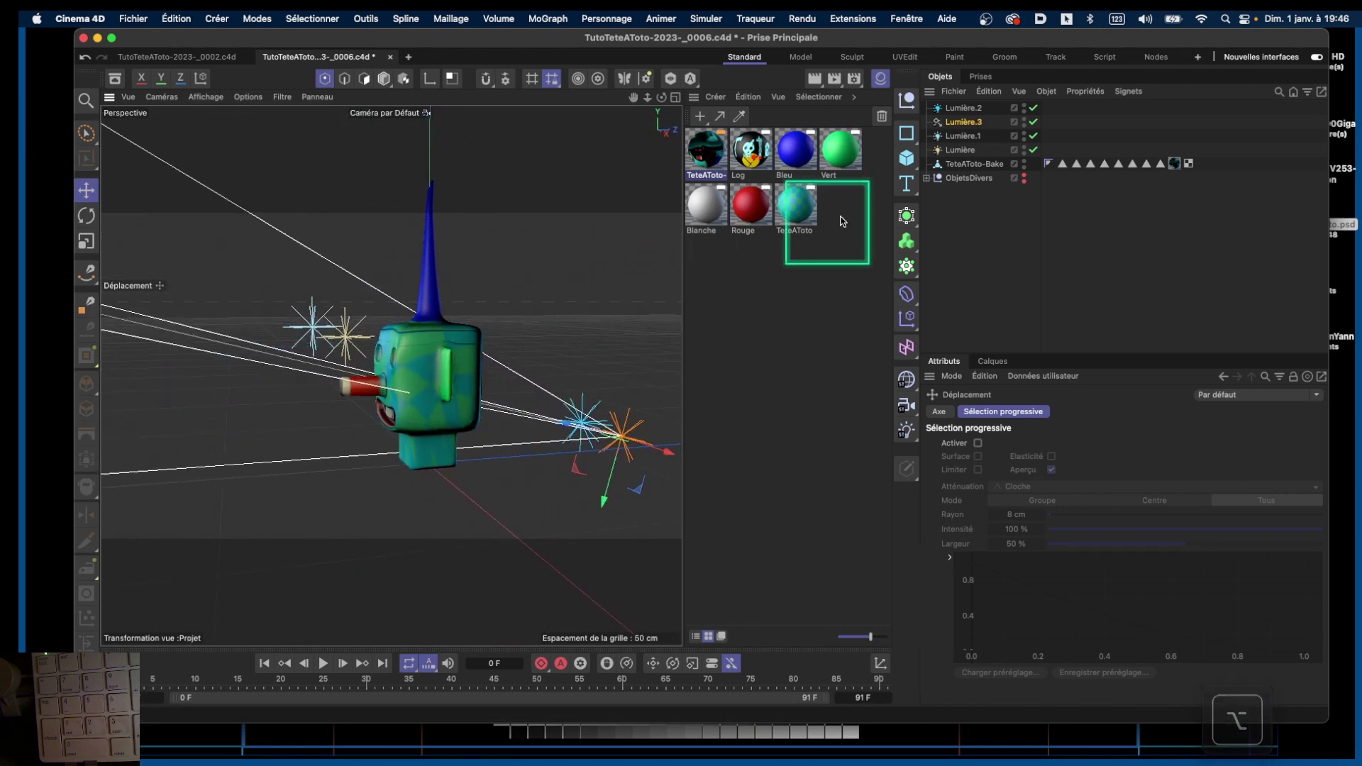
Step: Set the spot's shadows to Raytrace (ombres franches)
click(957, 124)
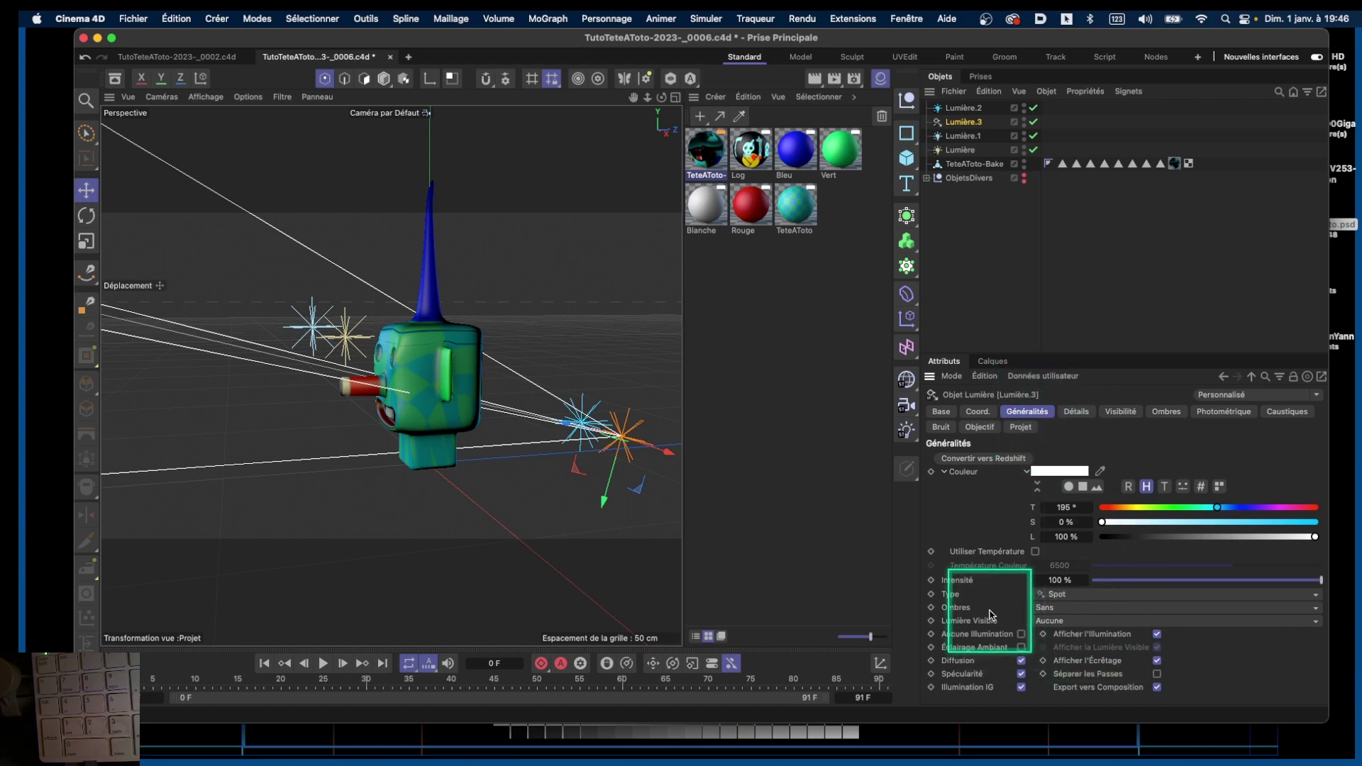
click(1064, 609)
click(1072, 652)
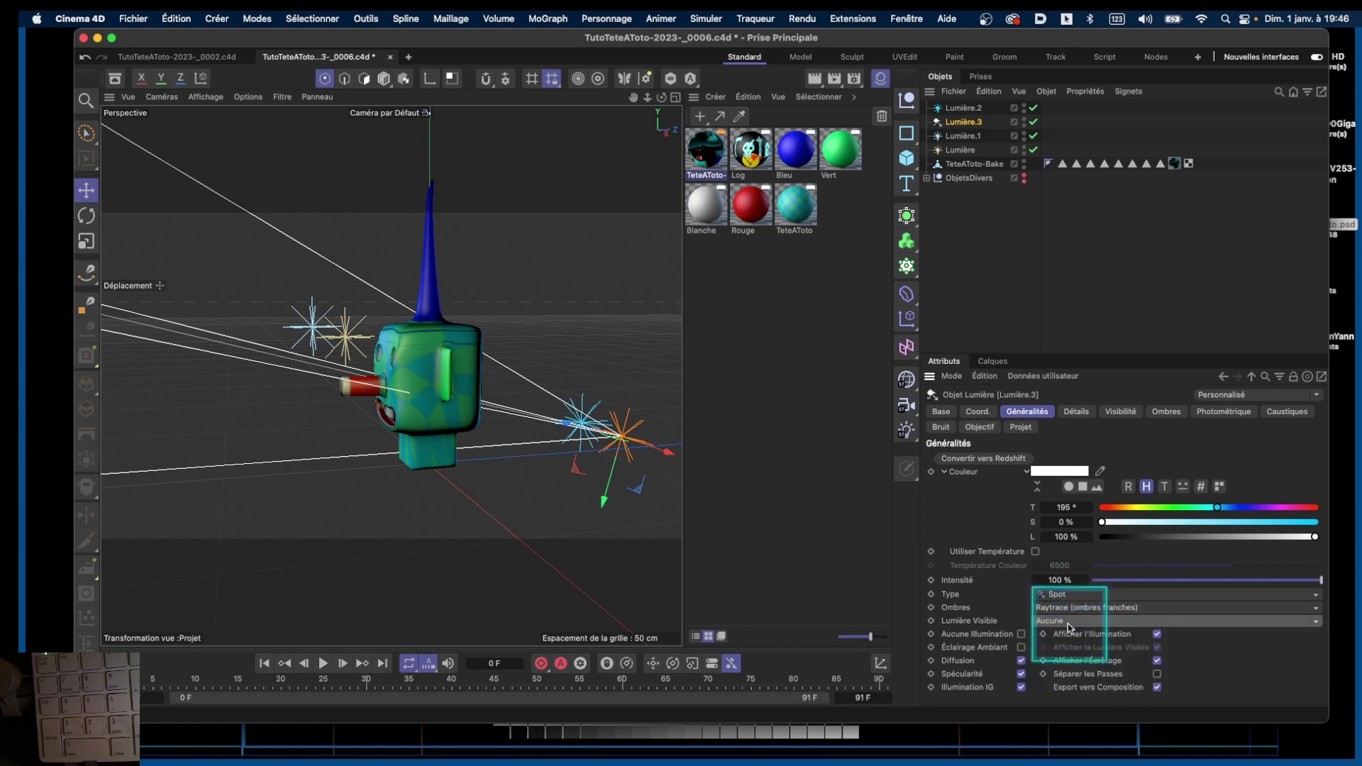
click(1078, 609)
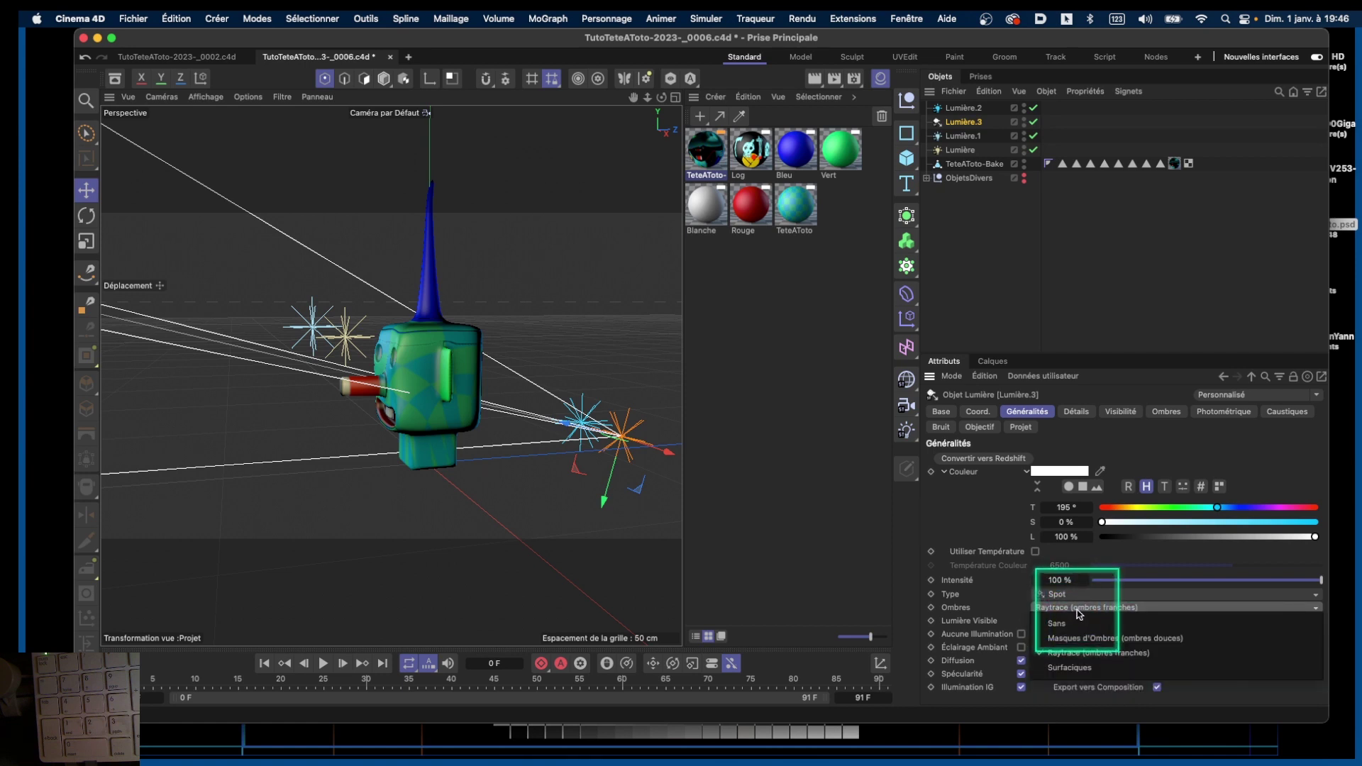
click(1078, 614)
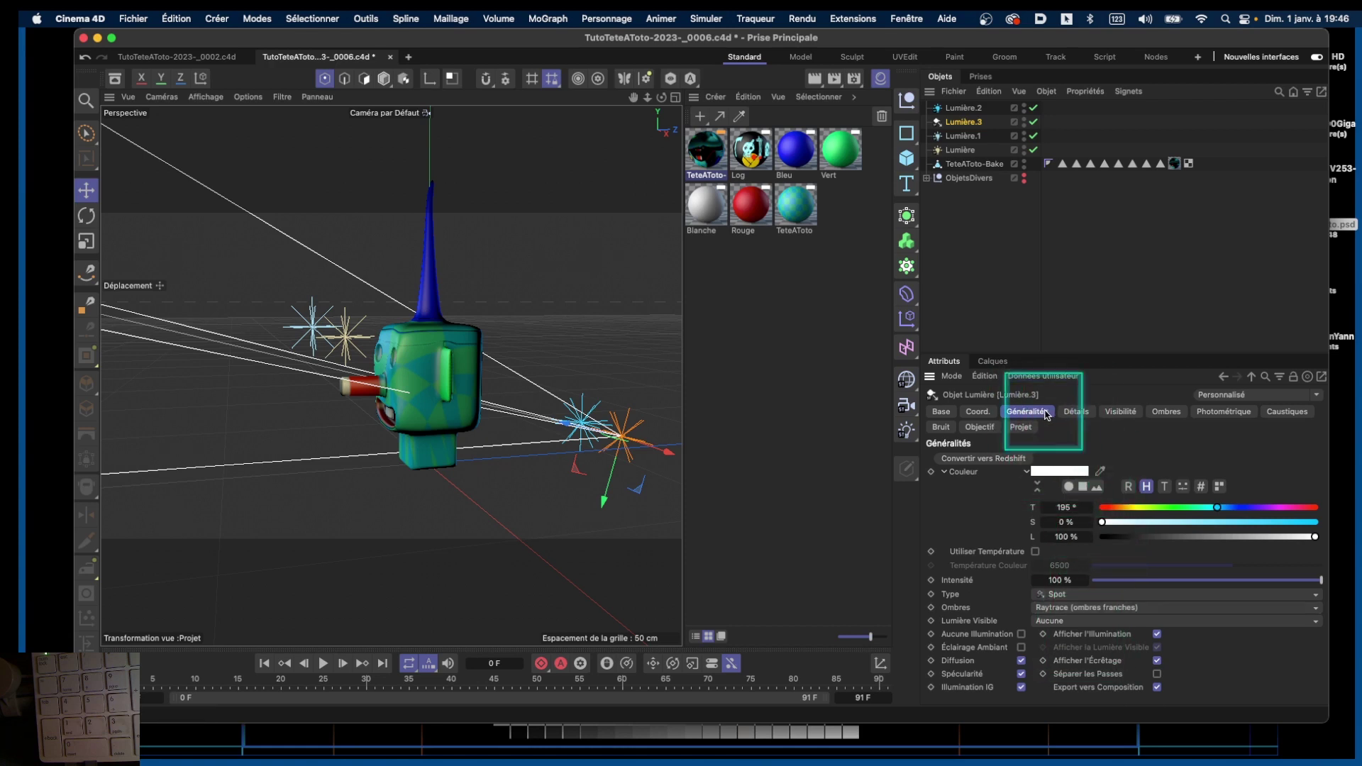
Step: Look through the spot's visibility settings and set its light attenuation to Linéaire
click(1120, 412)
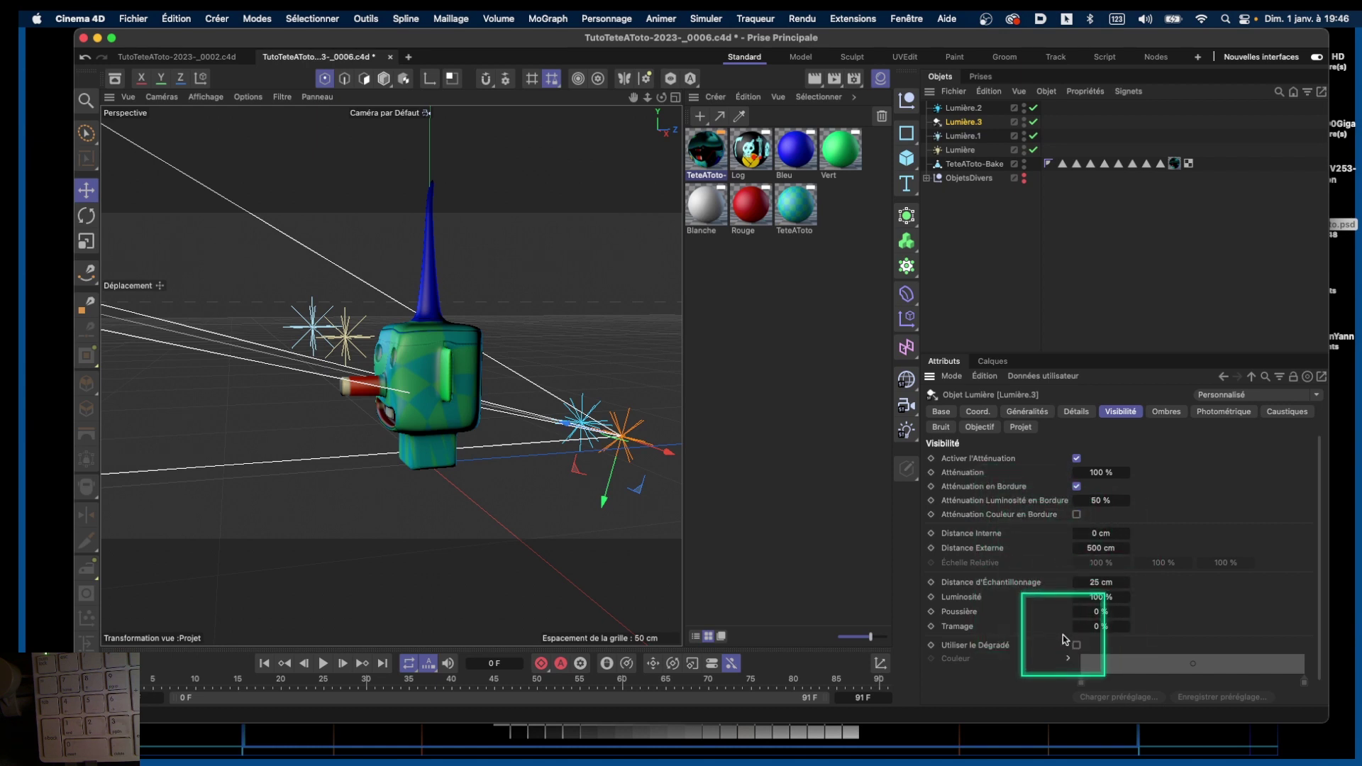
click(1034, 413)
click(1076, 413)
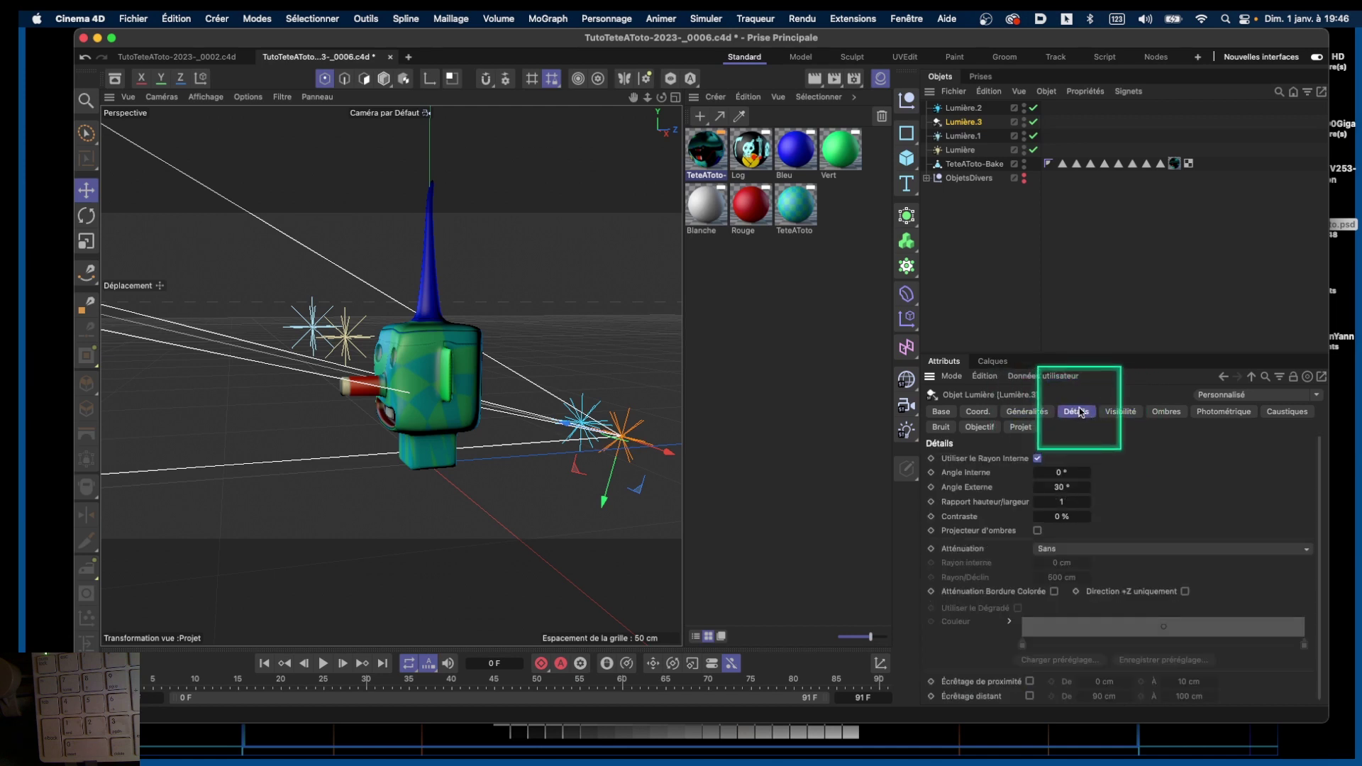
click(1076, 550)
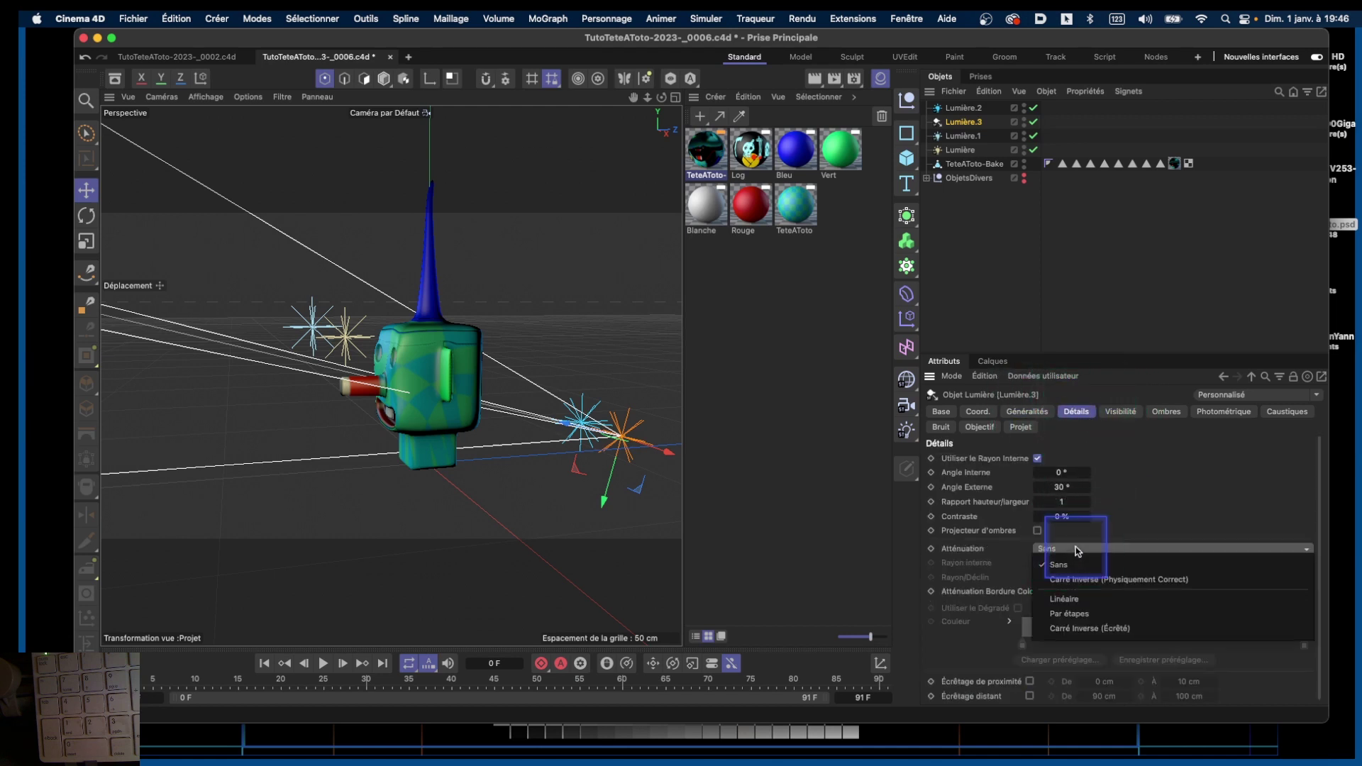
click(1071, 600)
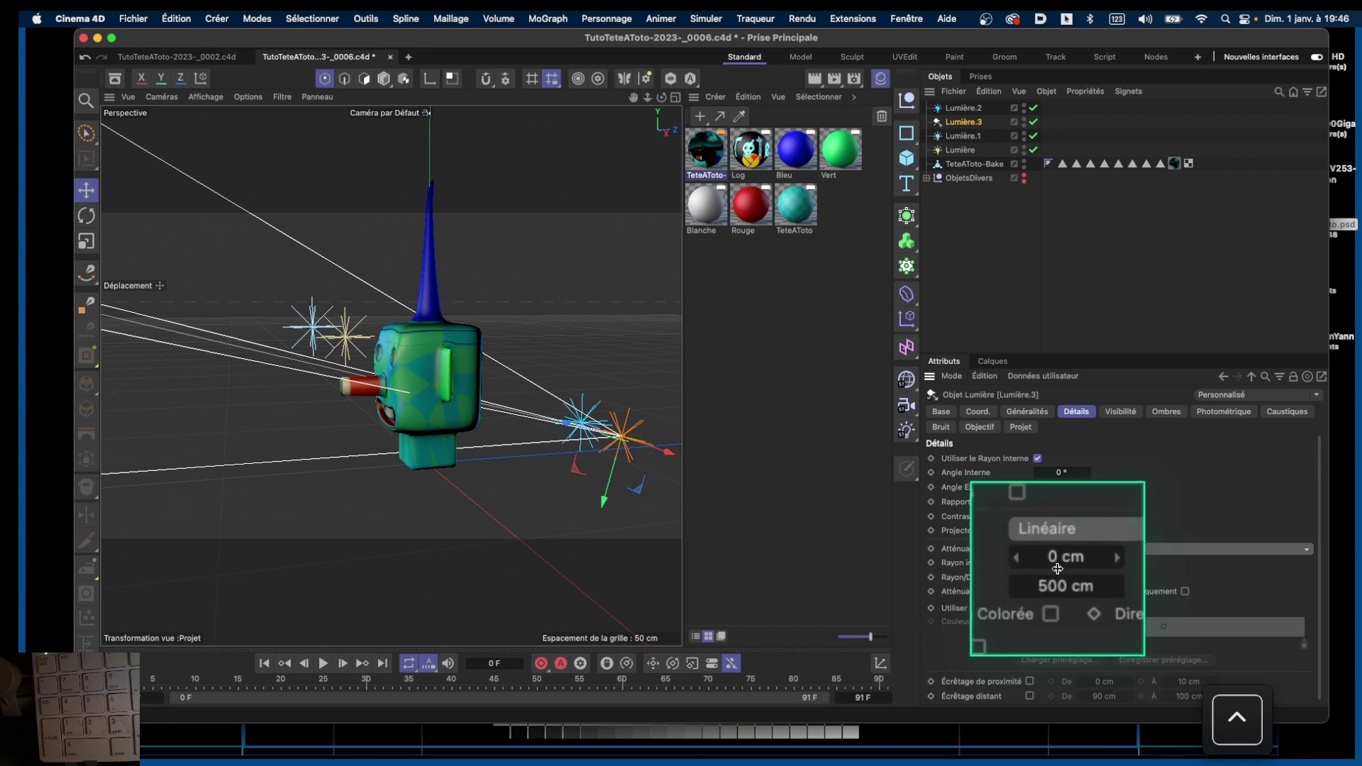
Step: Render the side view to preview the spot's effect and return to the spot's Détails settings
click(1117, 412)
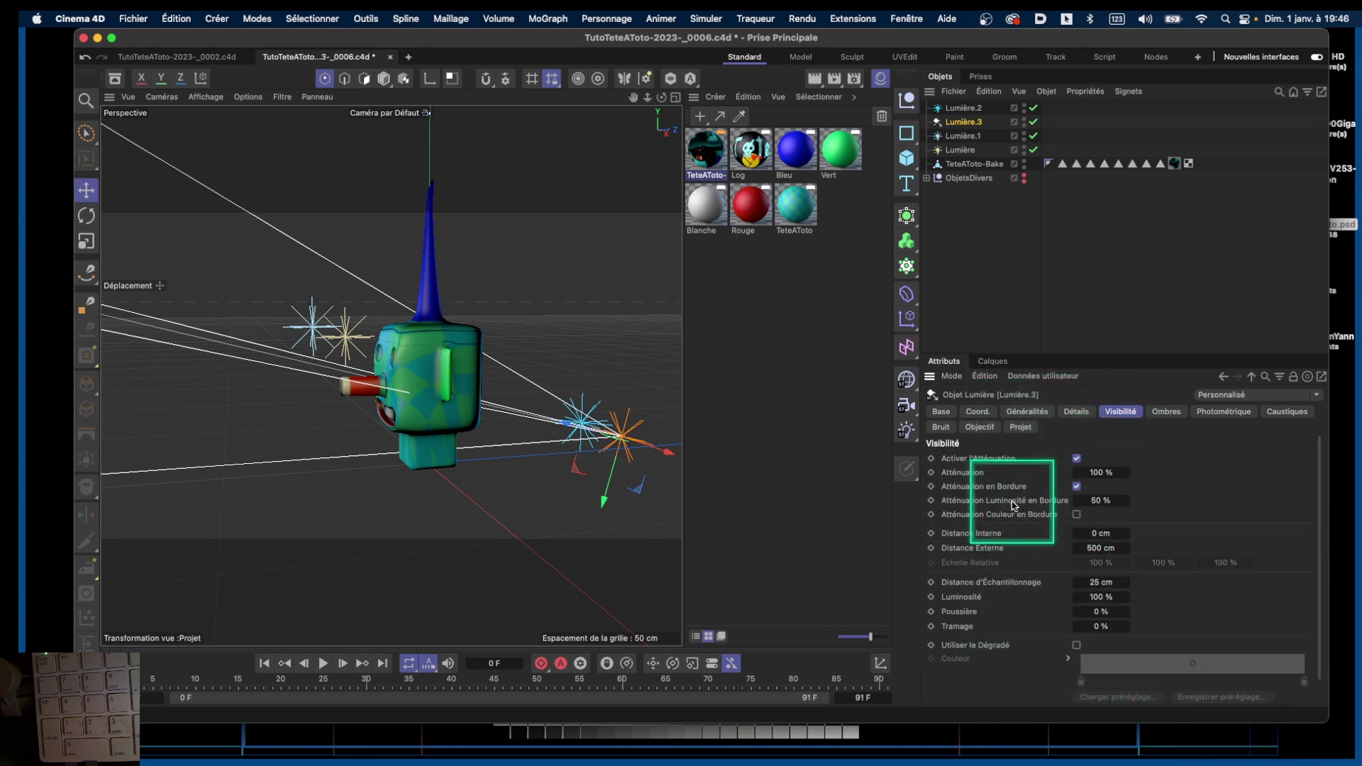
click(814, 79)
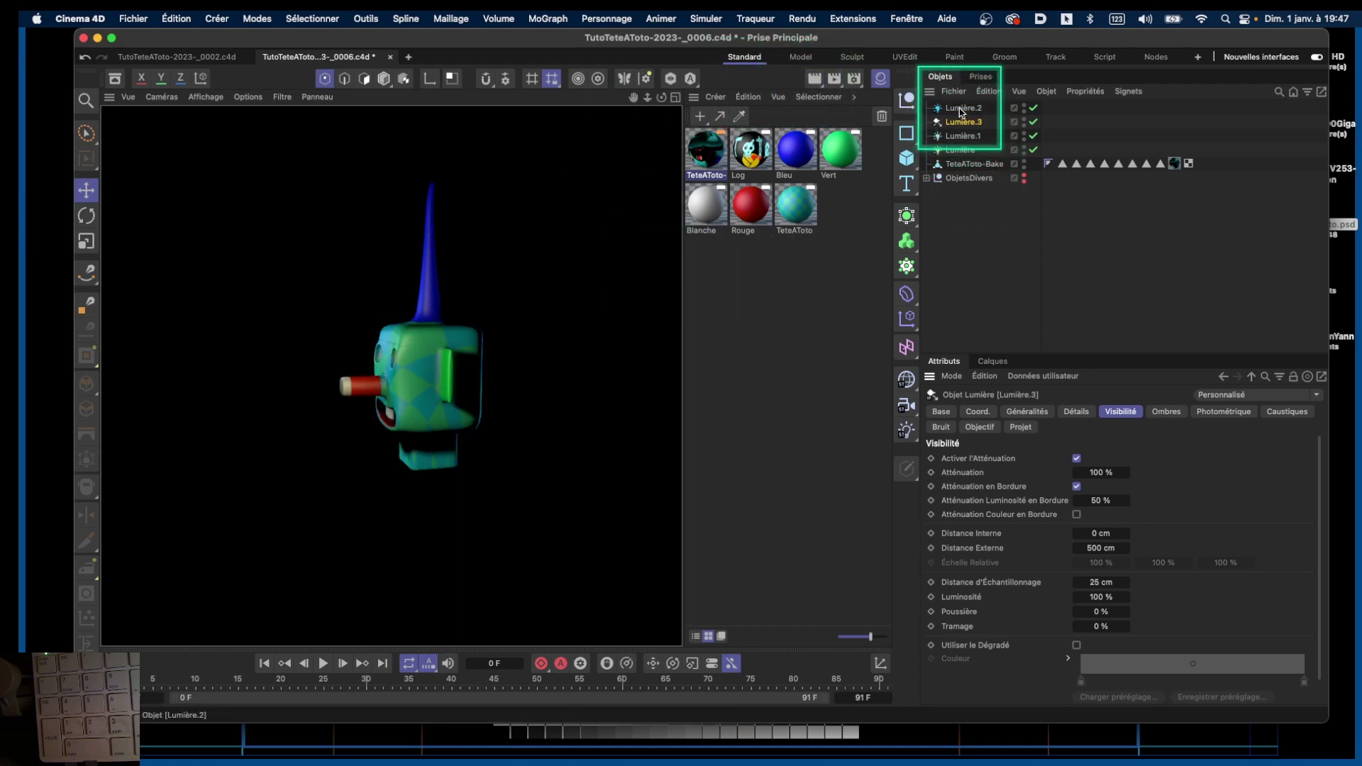
click(958, 126)
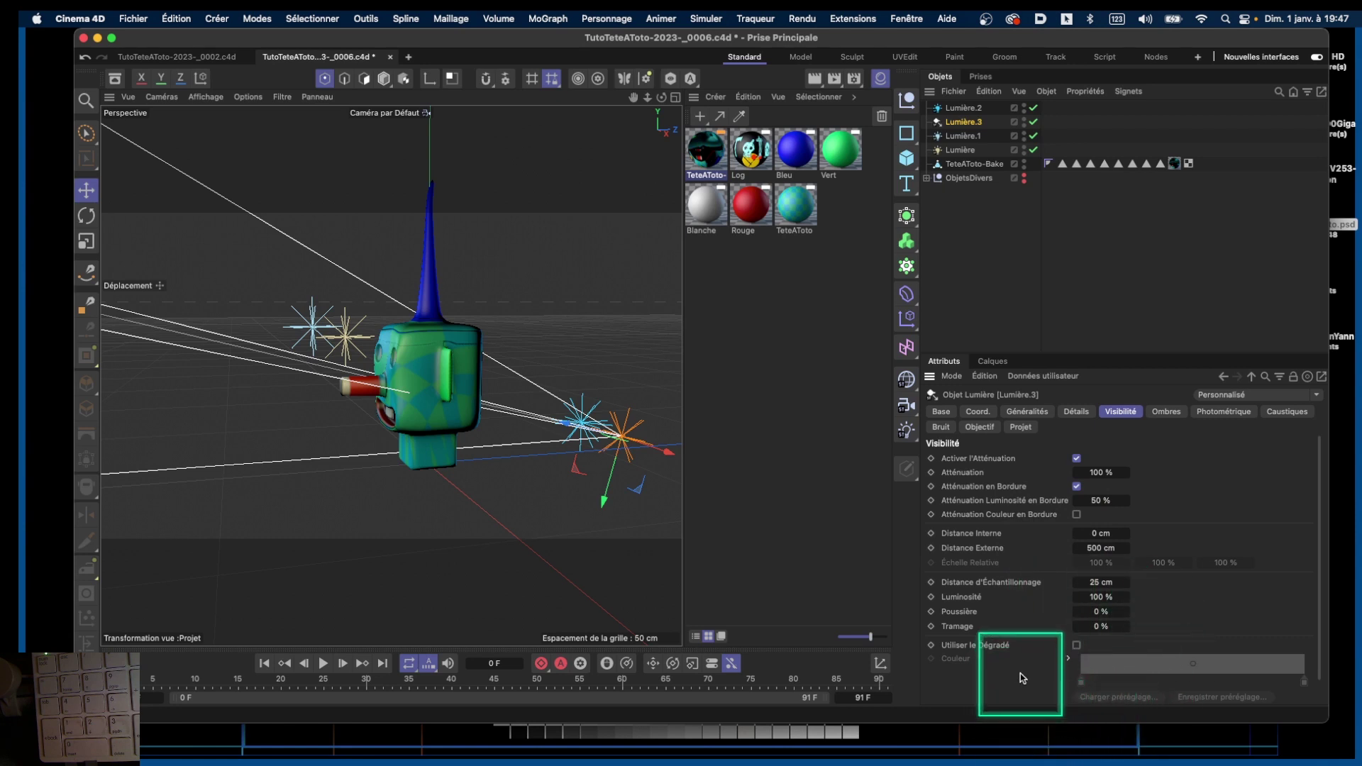
click(1075, 412)
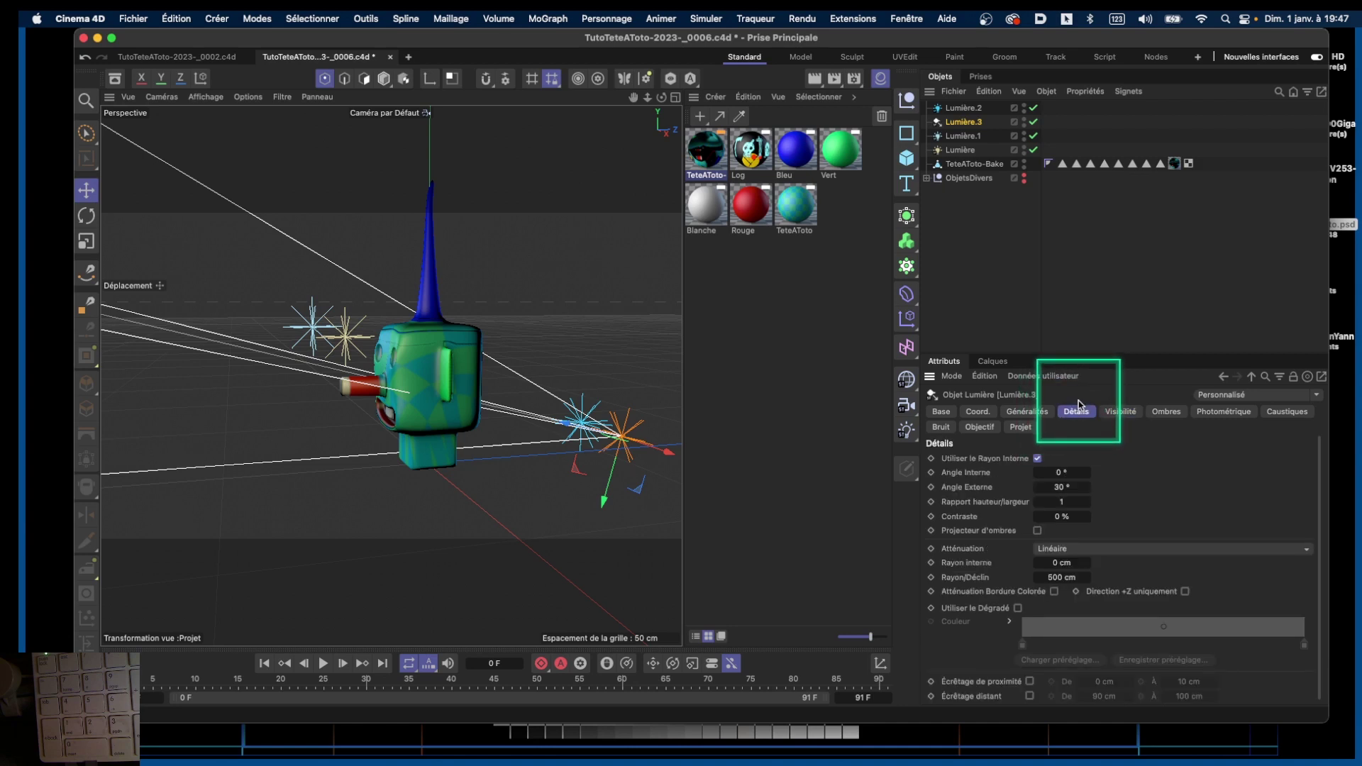
Step: Set the spot's visible light to Volumétrique and render the side view to preview the beam
click(1023, 412)
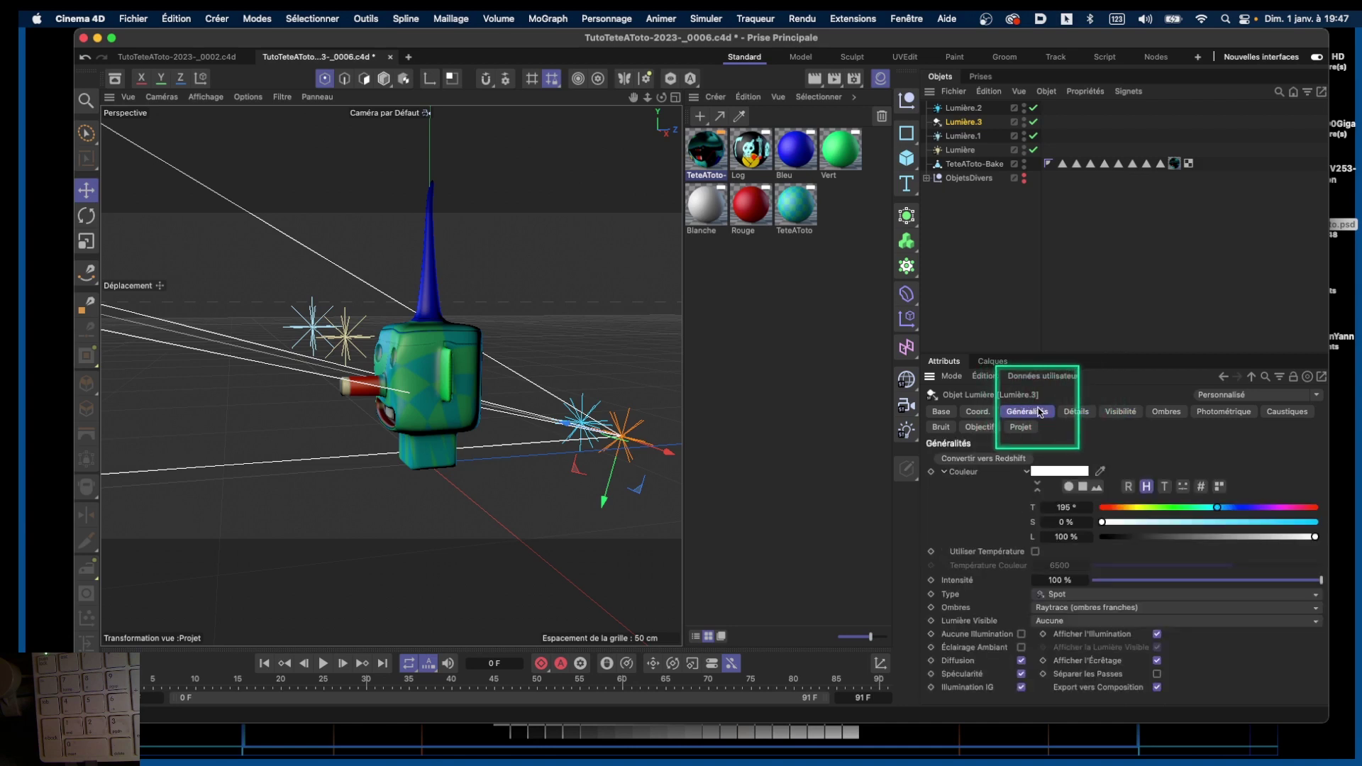
click(1056, 621)
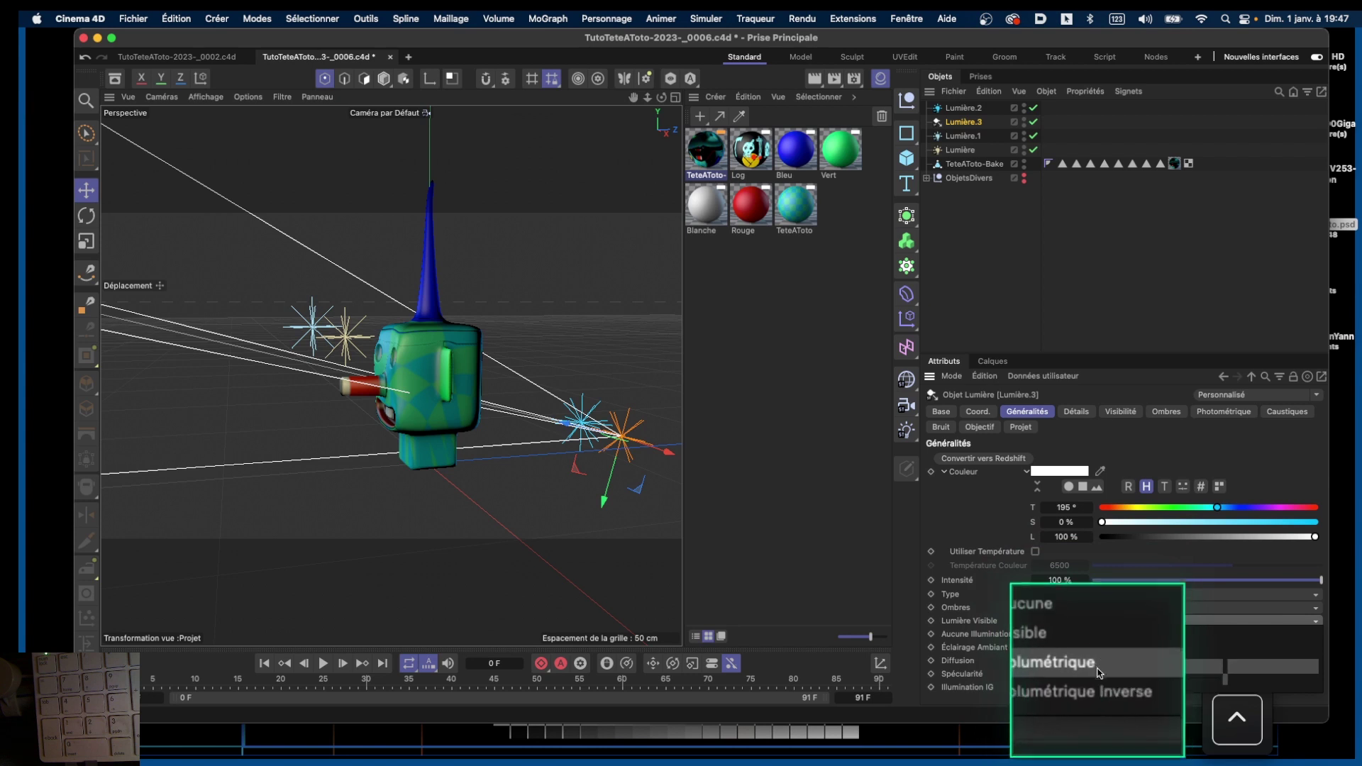
click(1090, 670)
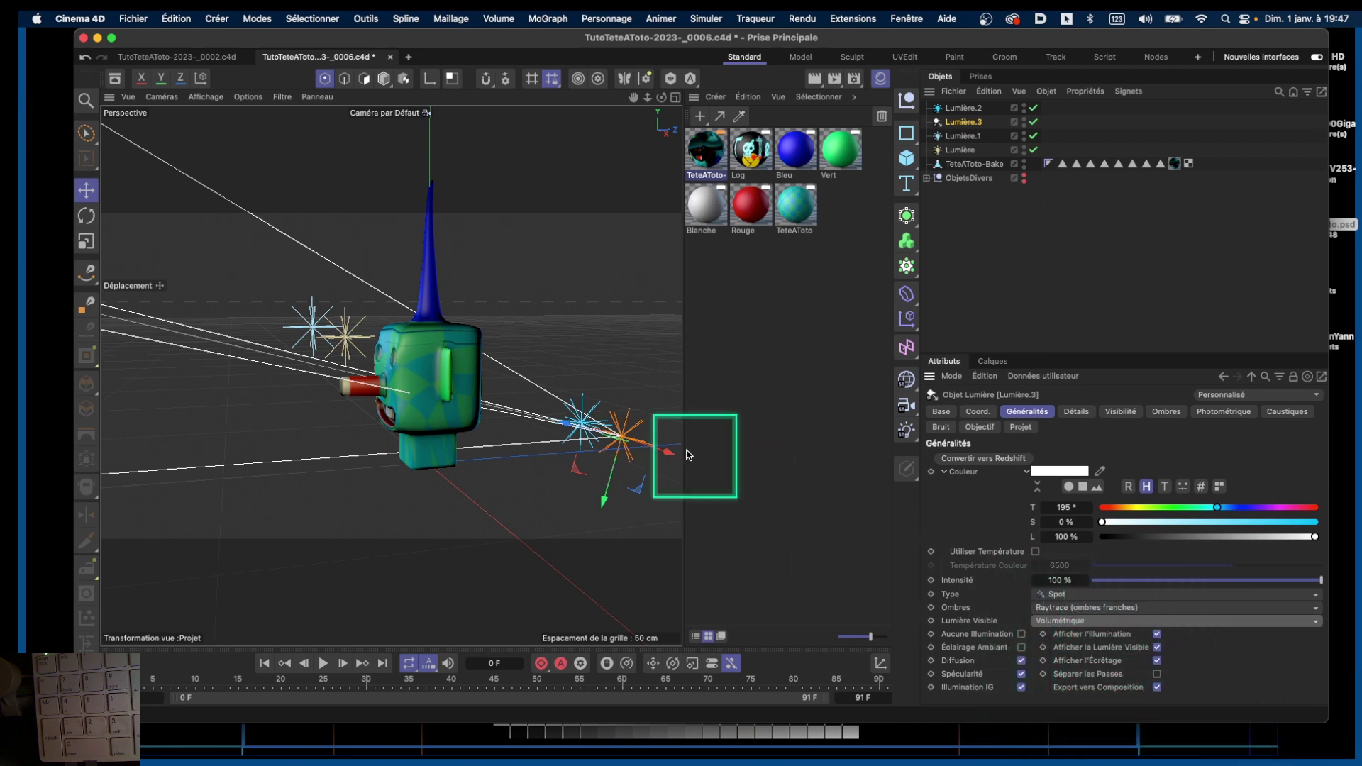
click(814, 79)
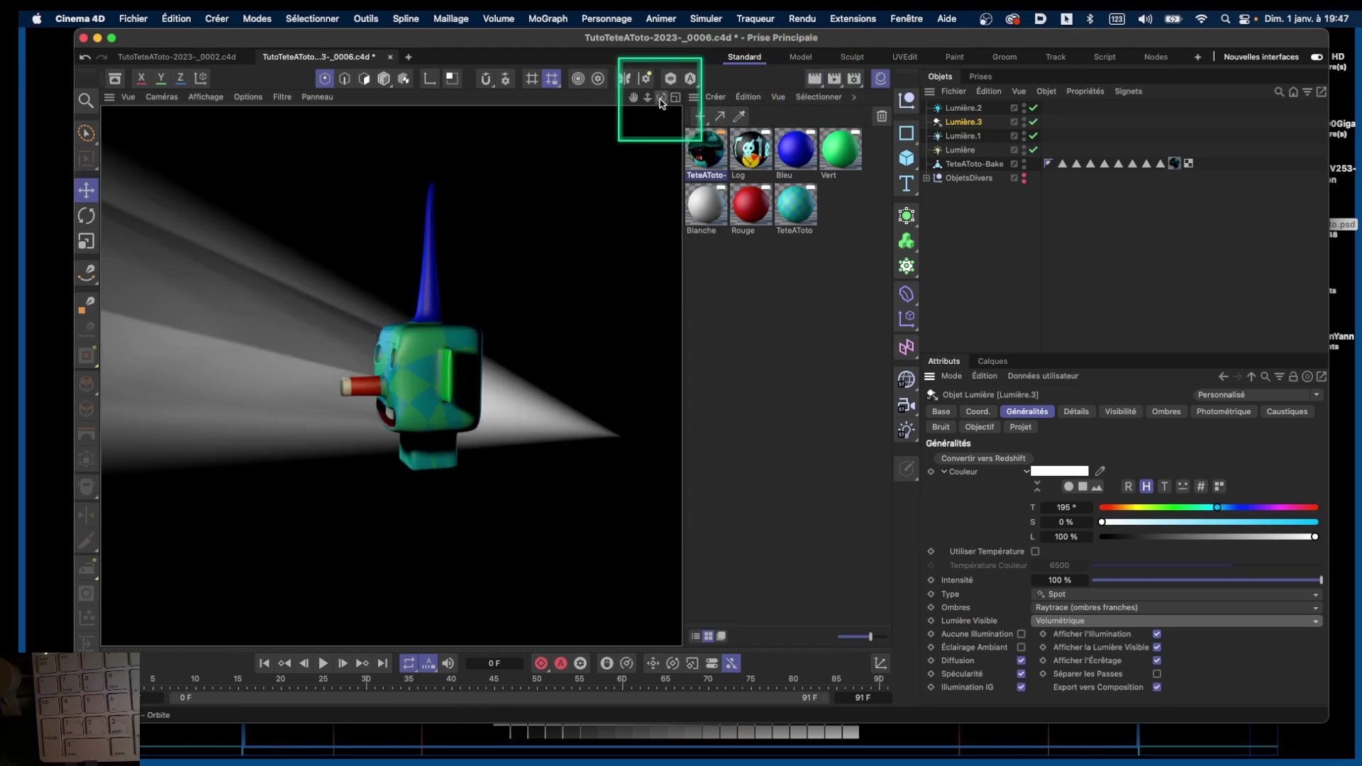
Step: Render a closer three-quarter view of the face to check the volumetric beam from the front
drag(661, 97, 796, 75)
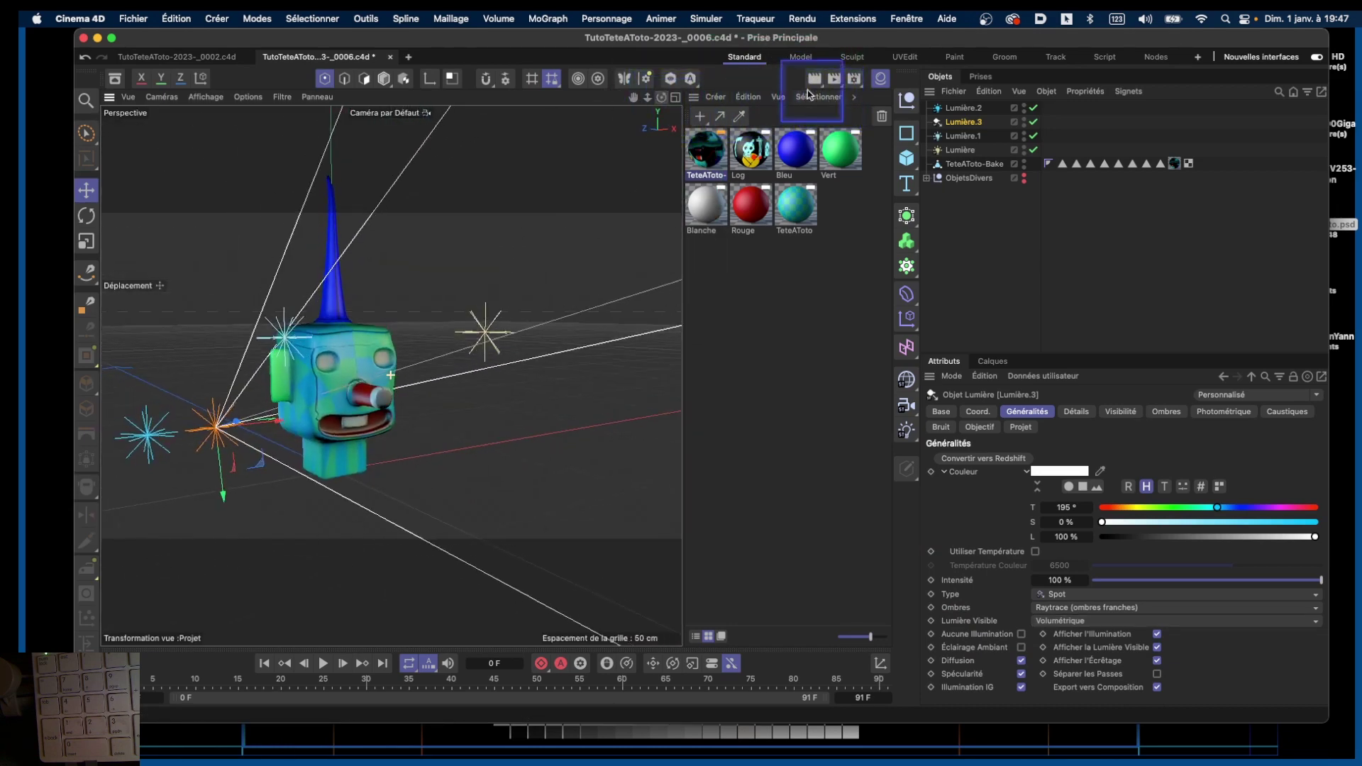
mouse_move(646, 100)
mouse_down()
mouse_move(633, 98)
mouse_move(667, 107)
mouse_up()
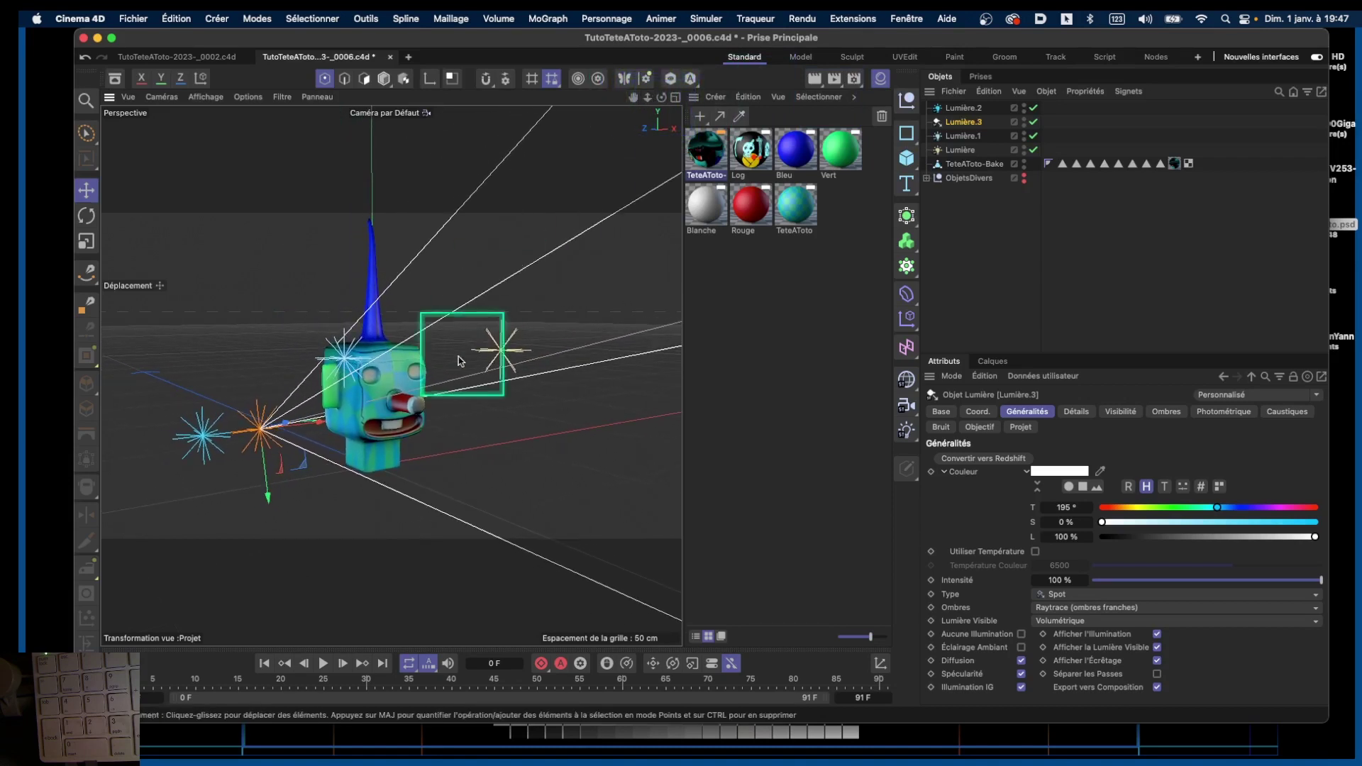
alt+right_drag(392, 388, 436, 357)
drag(634, 97, 631, 118)
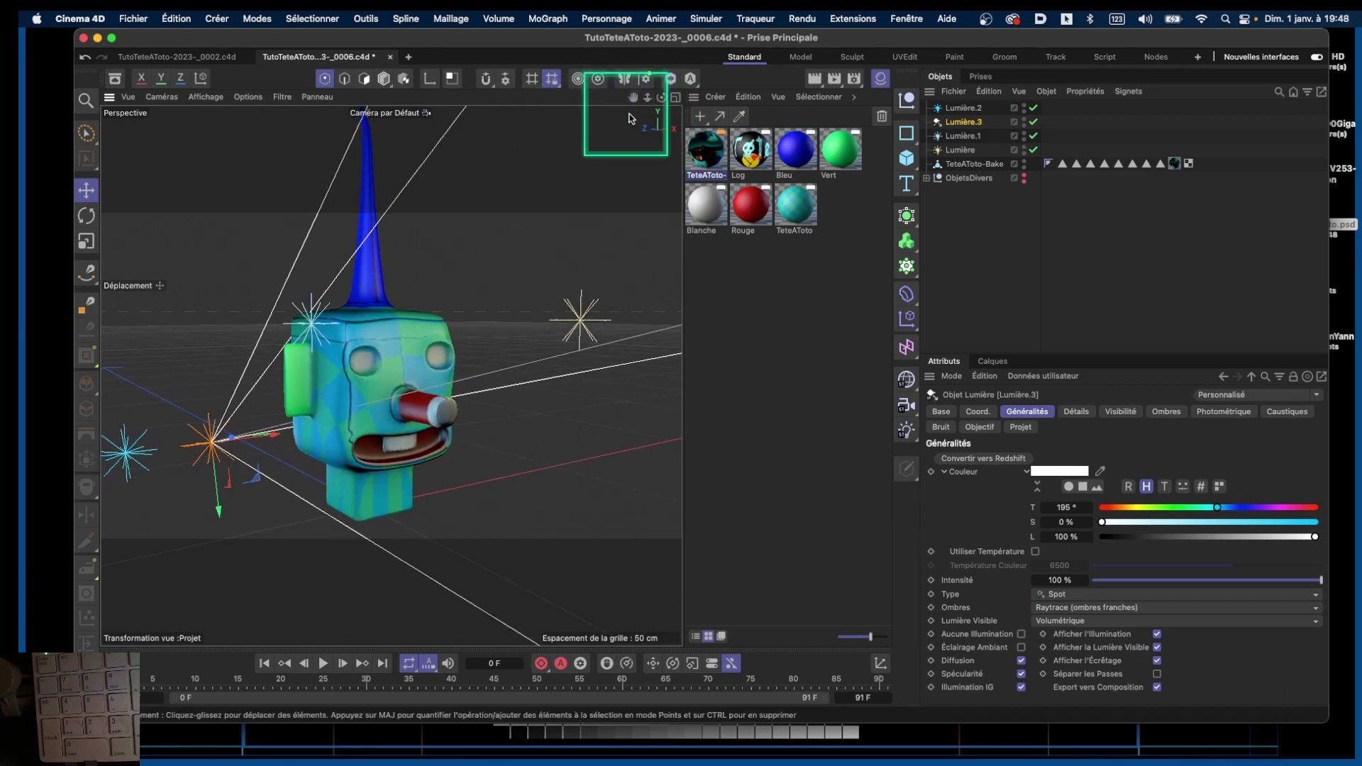
click(812, 78)
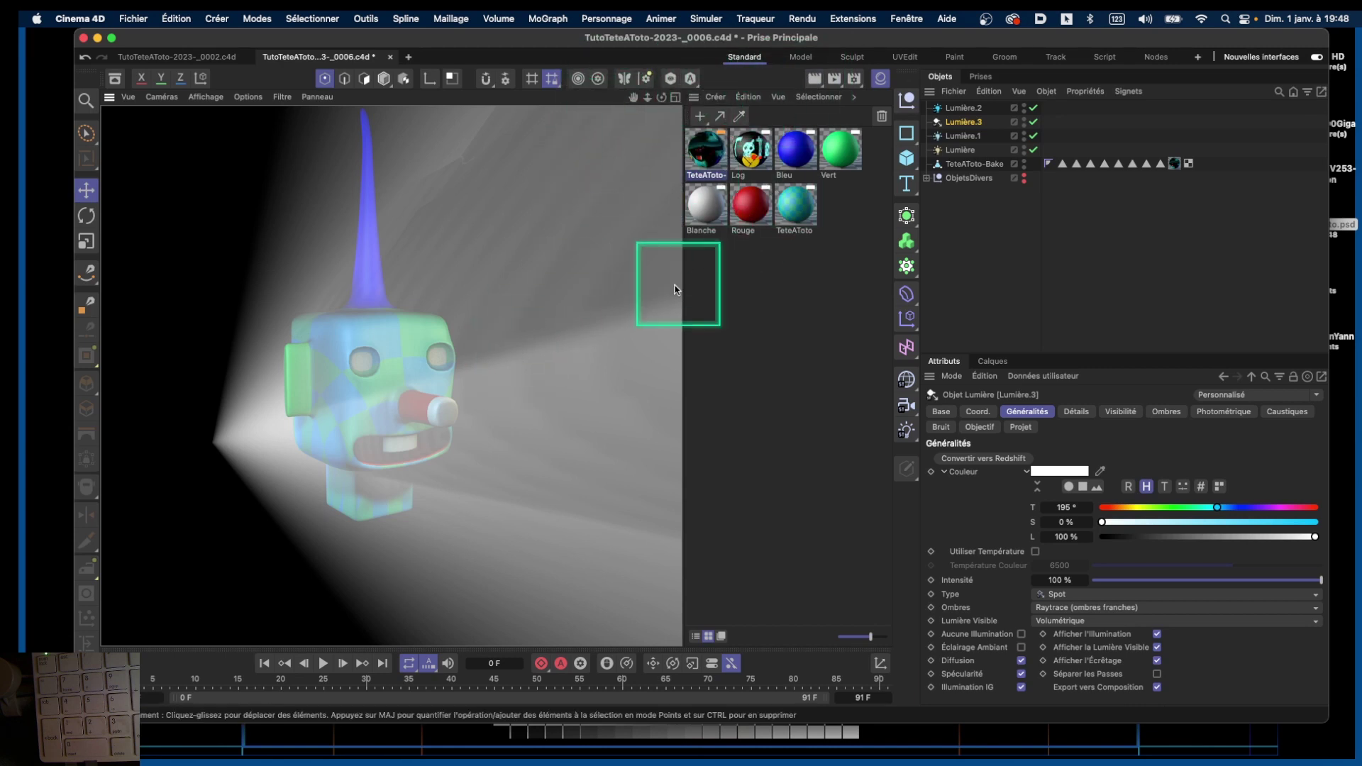
Step: Move the rear spot about 9 cm farther away from the back of the head
drag(660, 102, 523, 121)
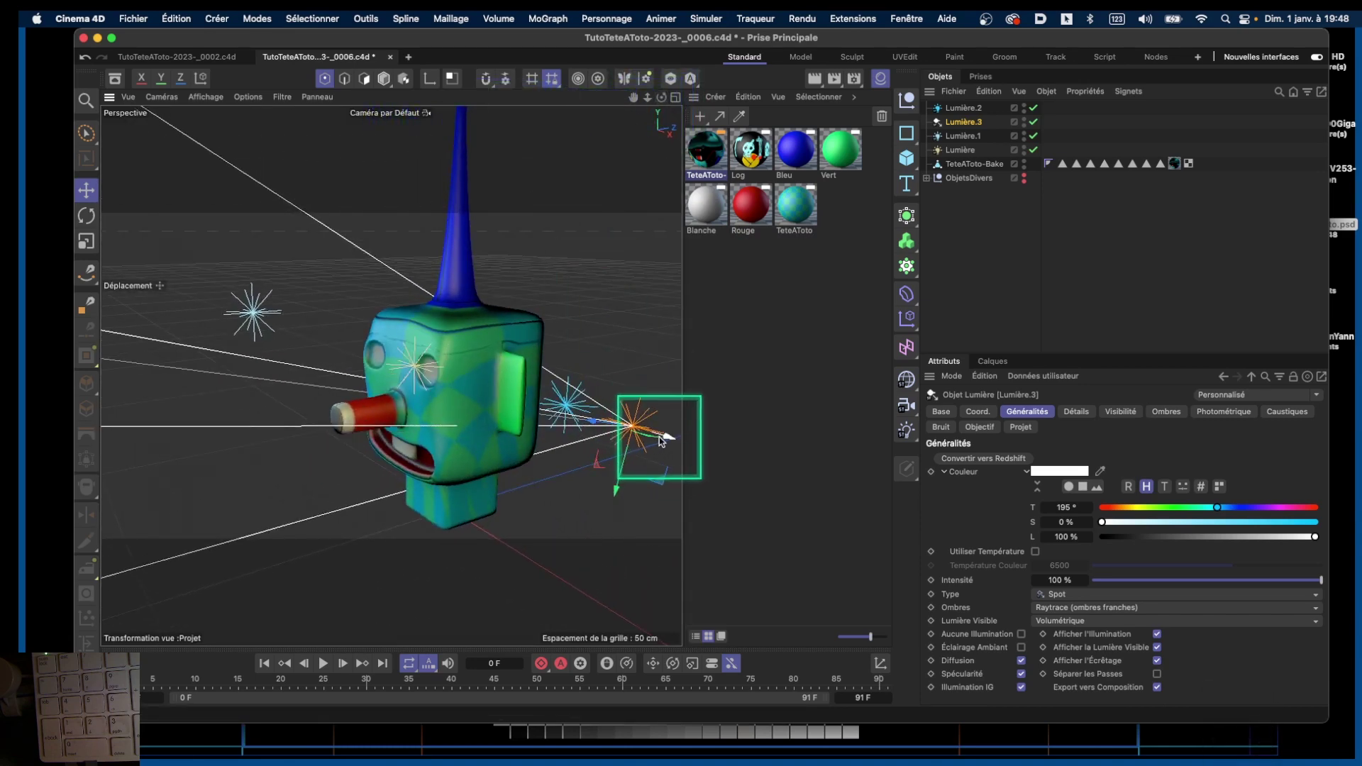
drag(658, 438, 700, 462)
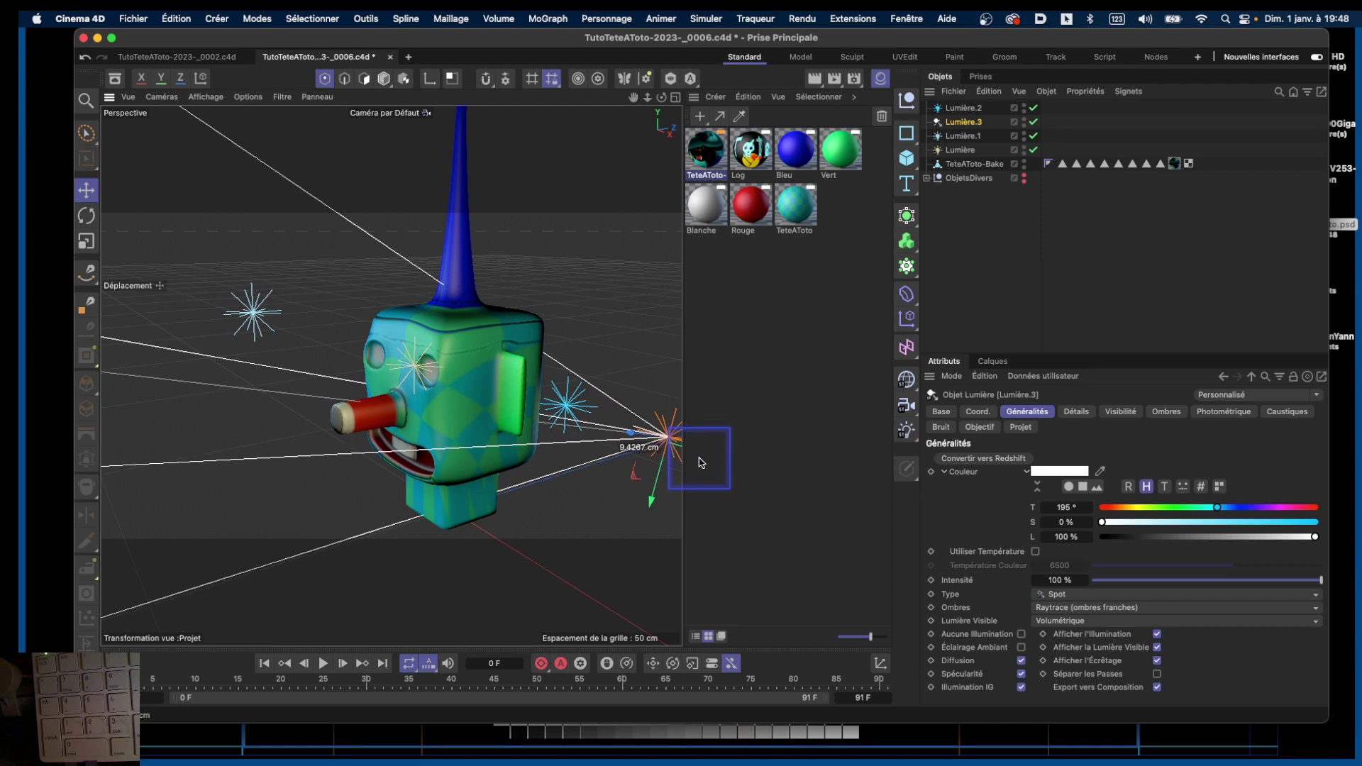
alt+drag(517, 462, 660, 394)
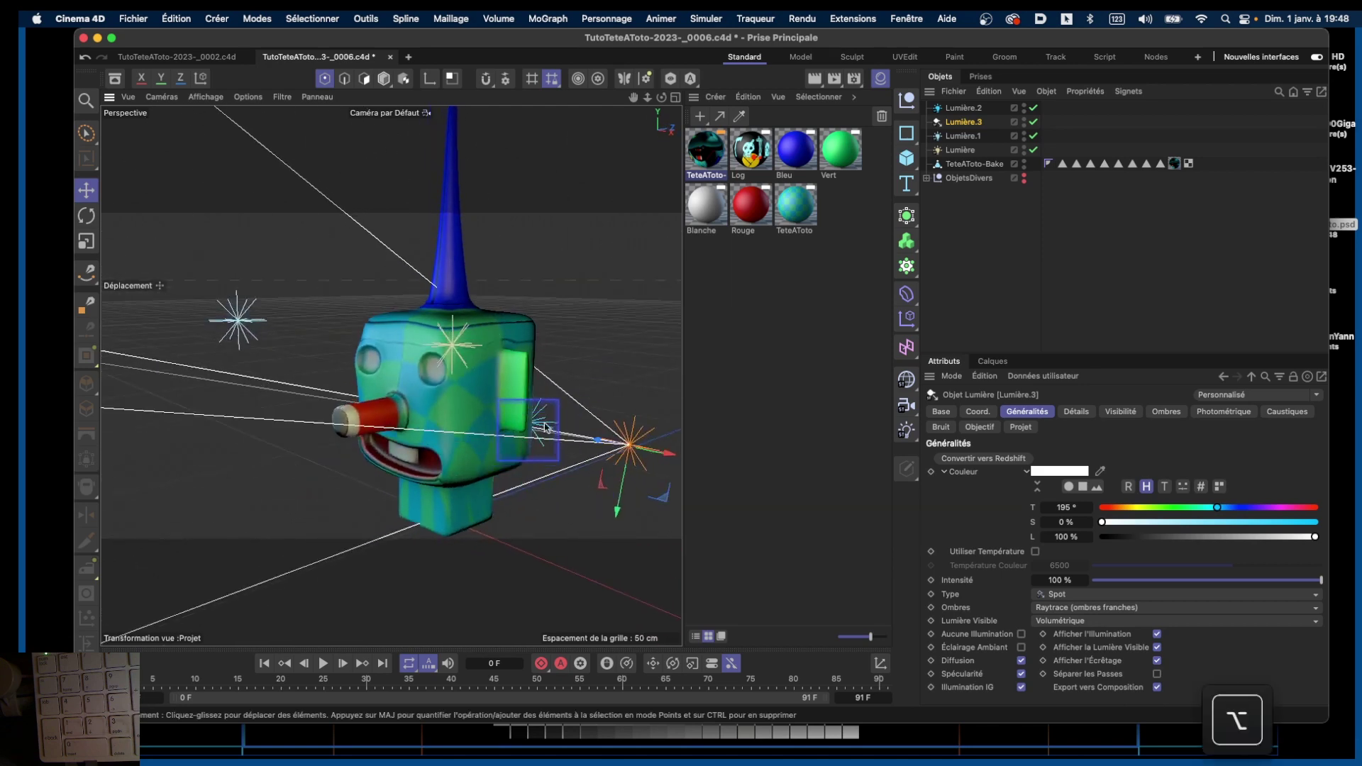
Step: Change the spot's colour to a saturated blue with a hue of about 225°, 87% saturation and 100% brightness
click(1057, 471)
click(1119, 547)
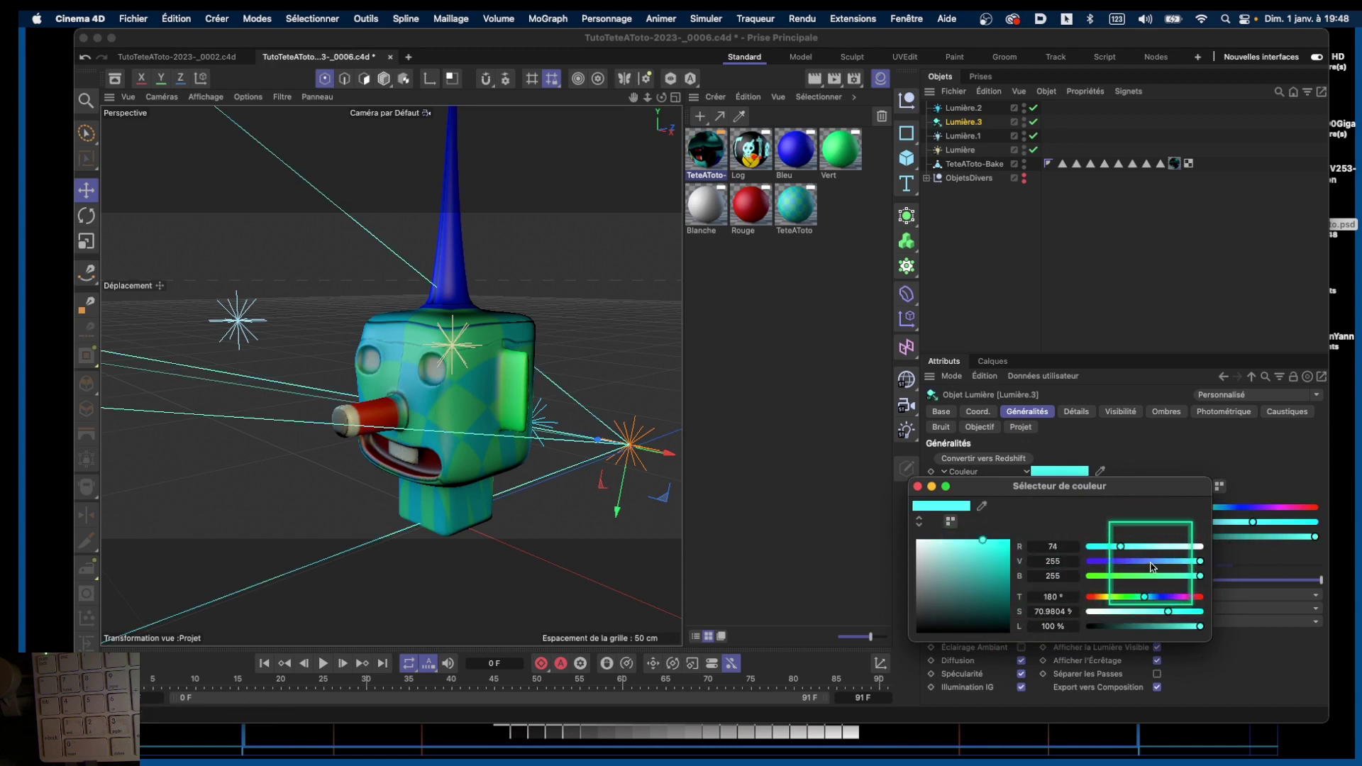
drag(1152, 561, 1140, 561)
click(984, 544)
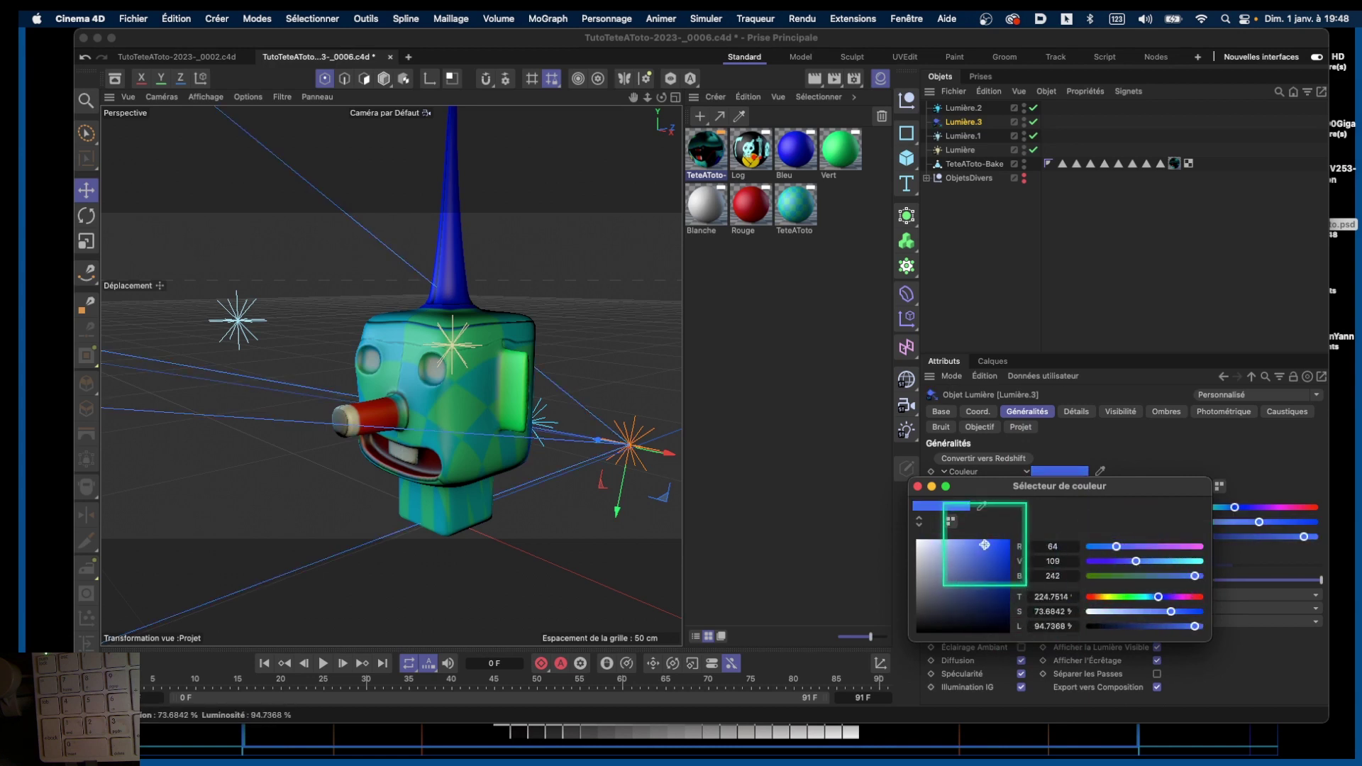
drag(984, 544, 996, 539)
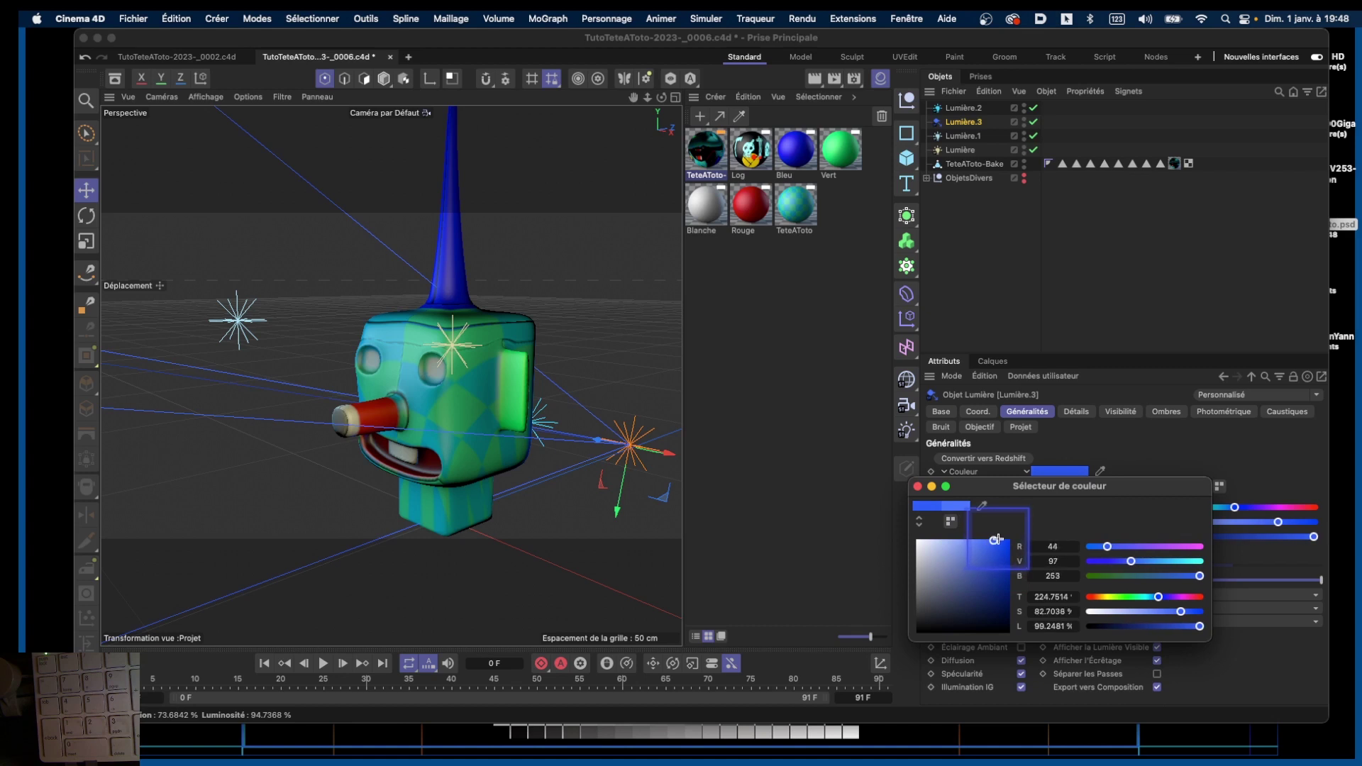
click(917, 487)
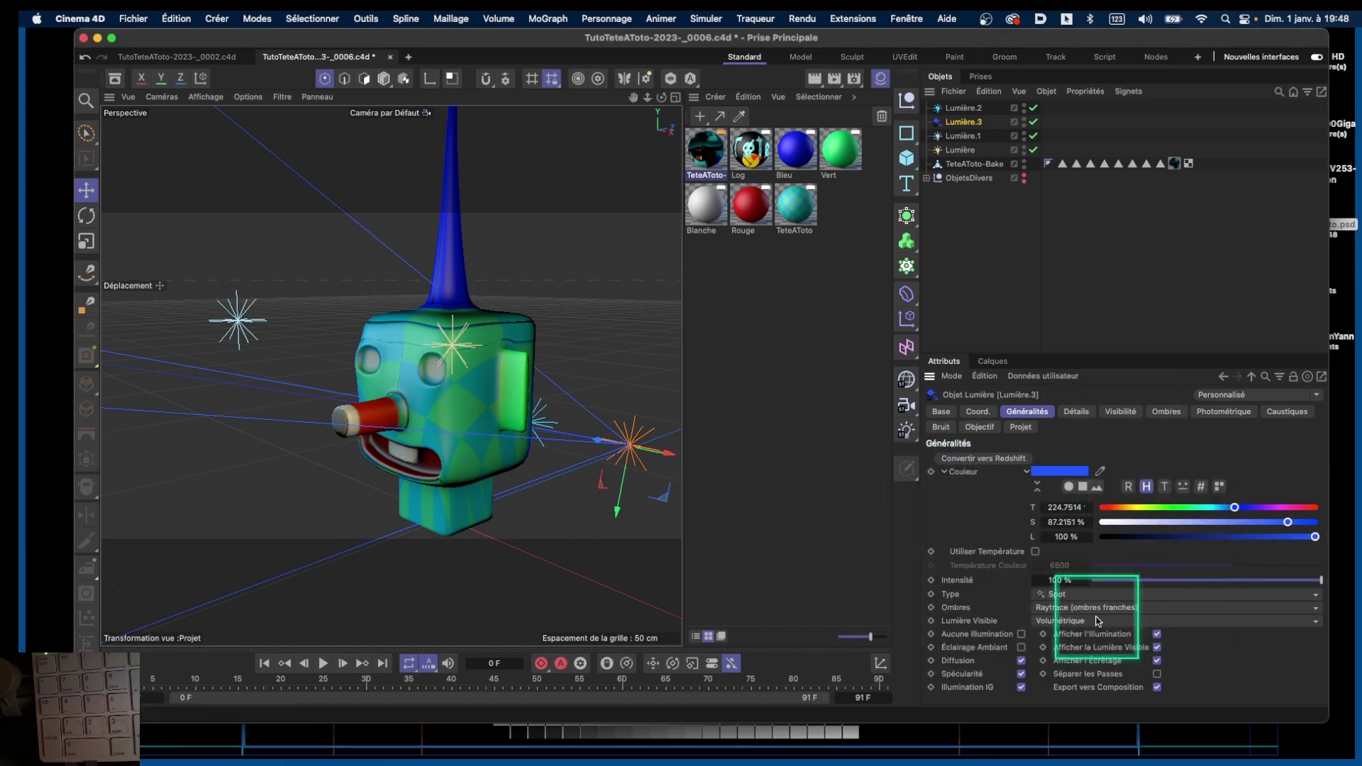
Step: Set the spot's Distance d'Échantillonnage to 10 cm in its visibility settings and render the view
click(1073, 412)
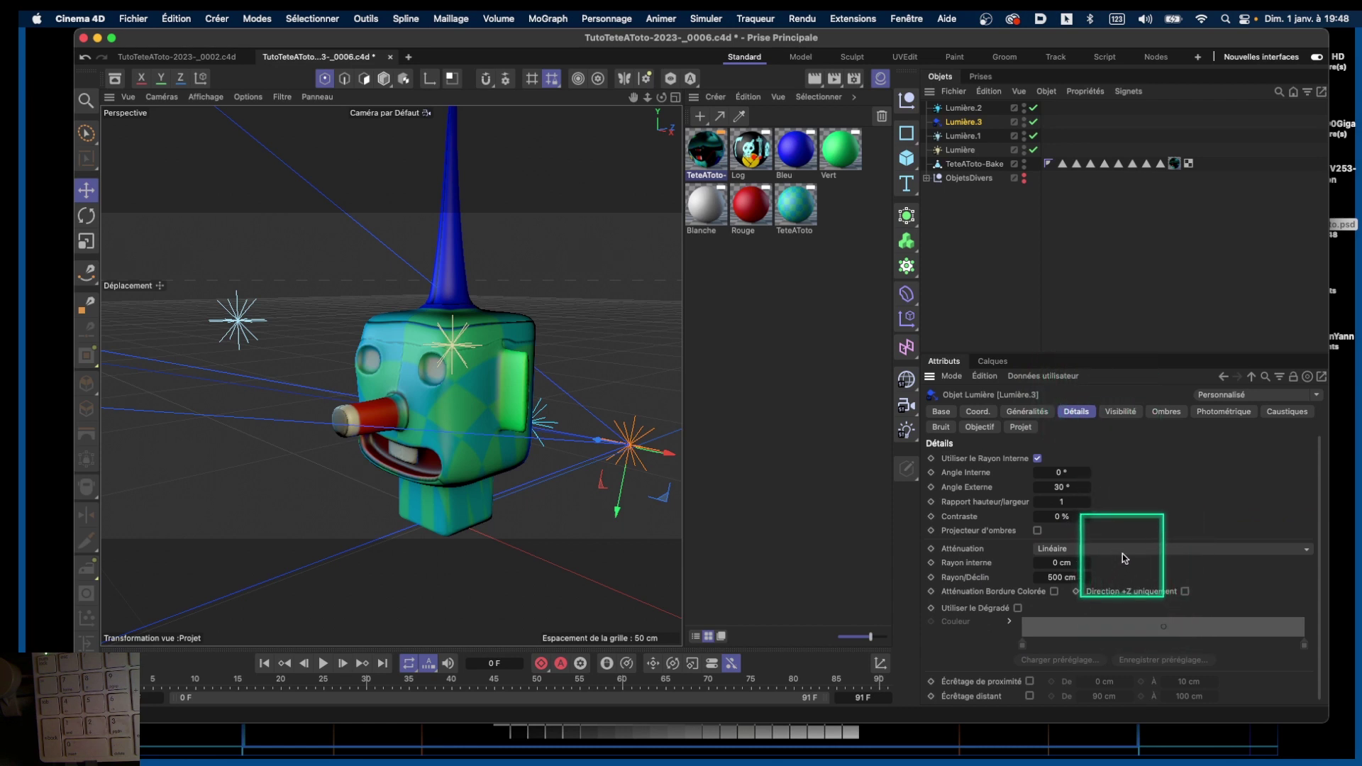
click(1121, 411)
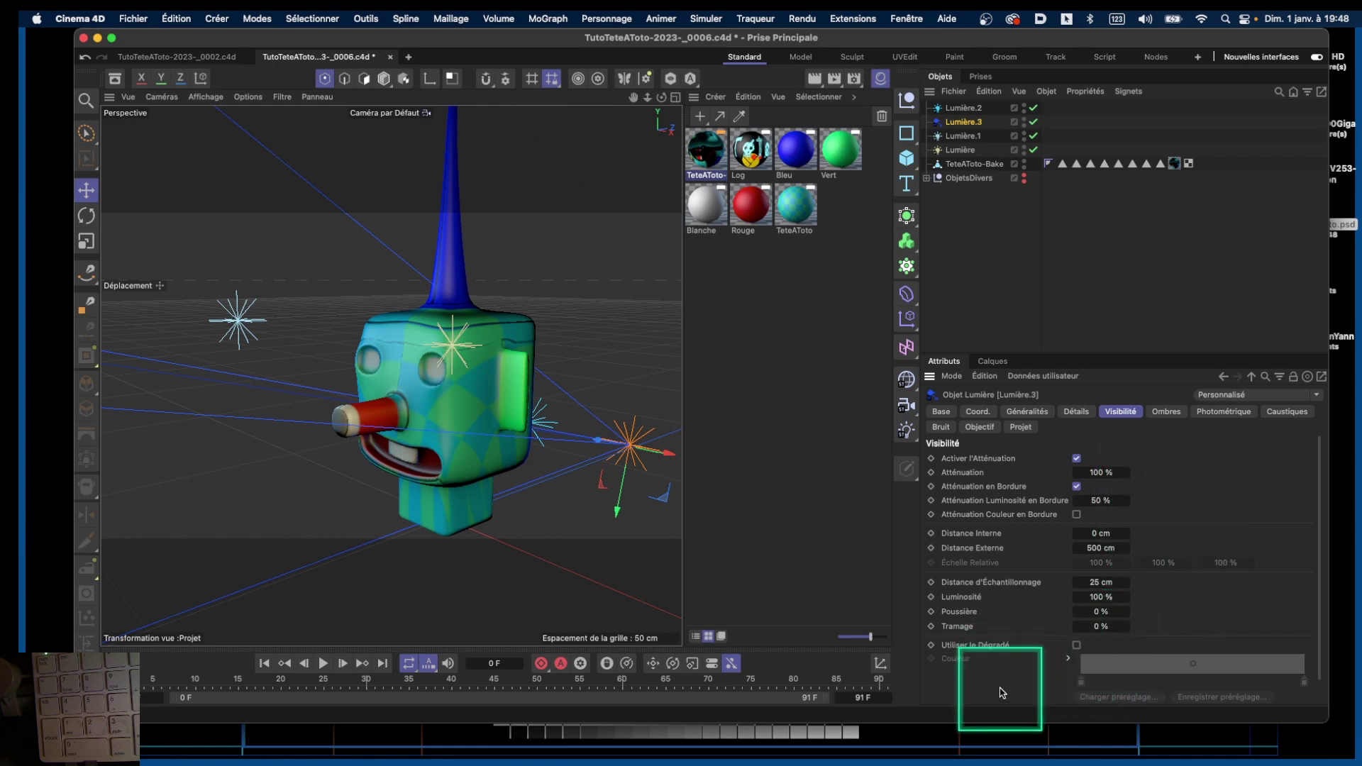
click(1092, 582)
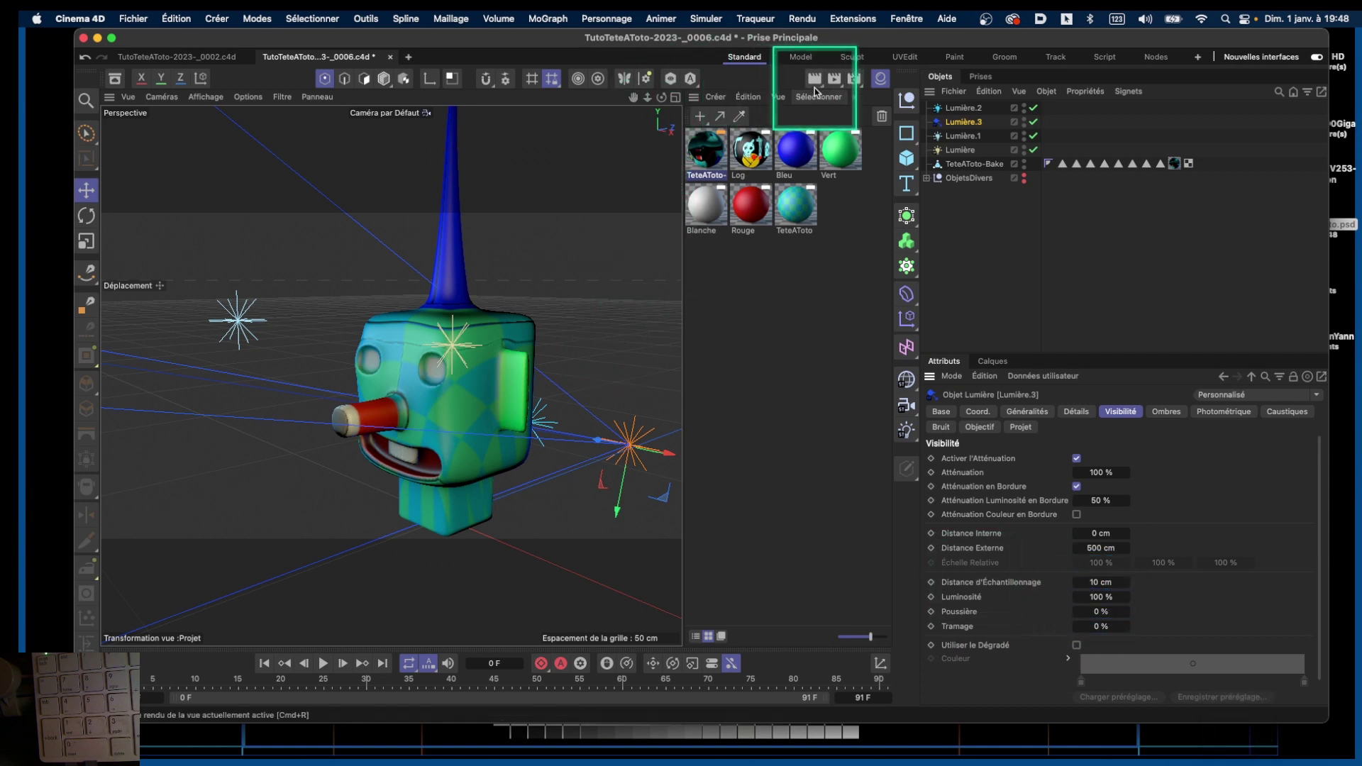
click(814, 83)
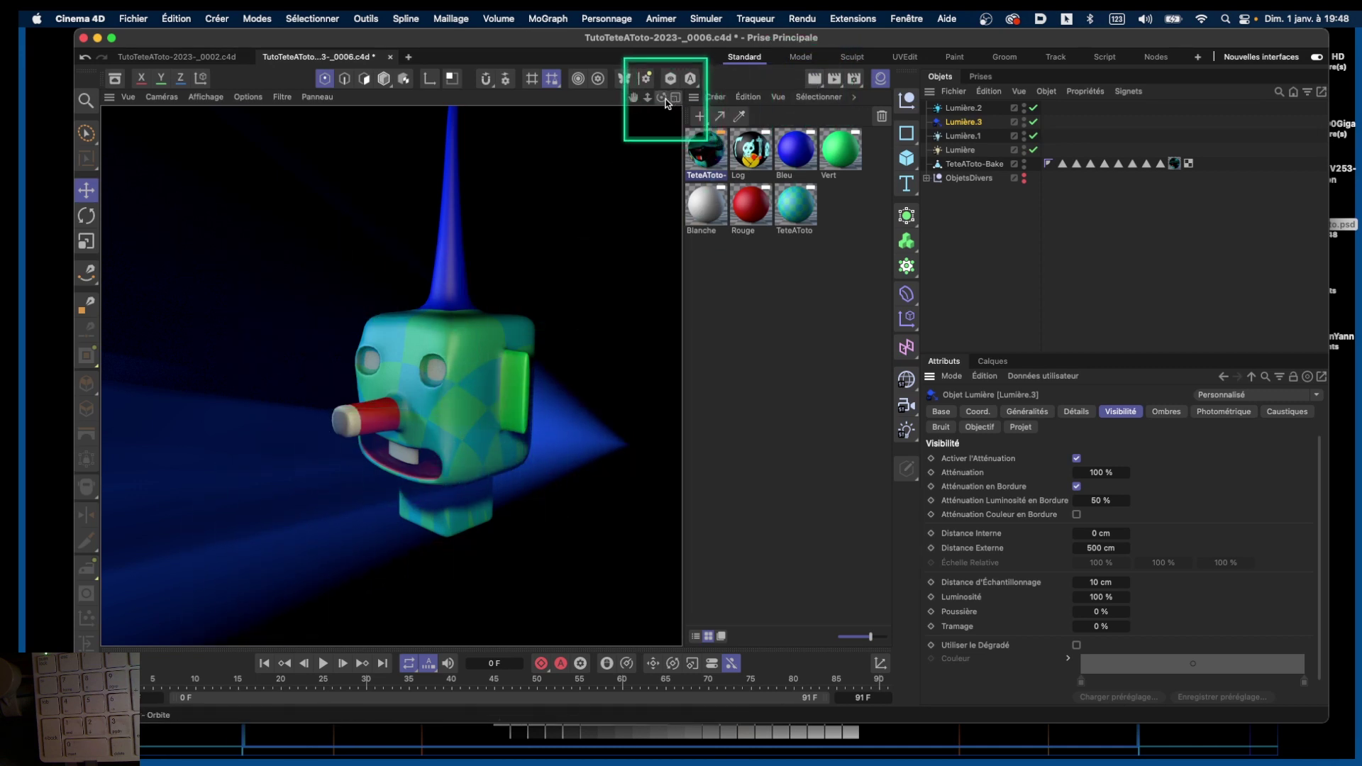
Step: Render the head from several angles, including the opposite side, to preview the blue volumetric beam
drag(666, 103, 641, 112)
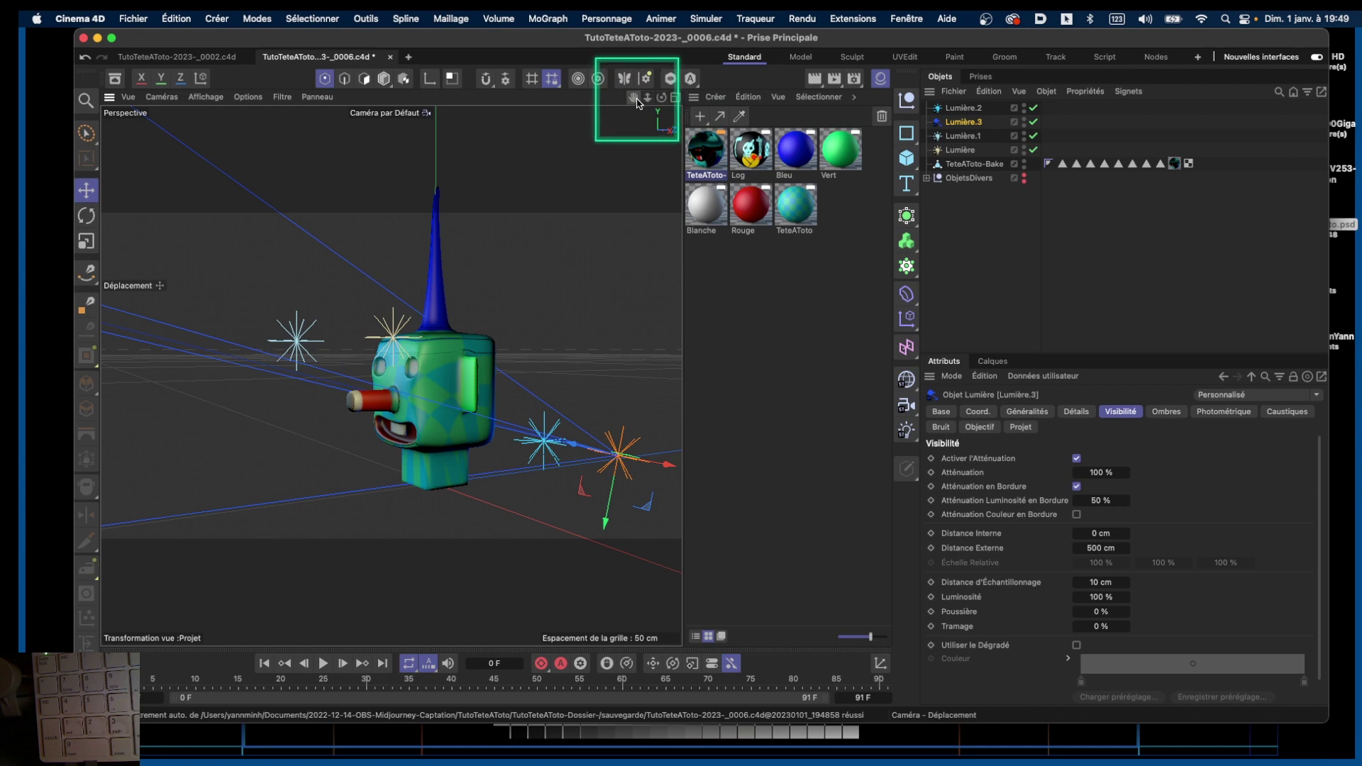
click(813, 84)
alt+drag(495, 415, 684, 426)
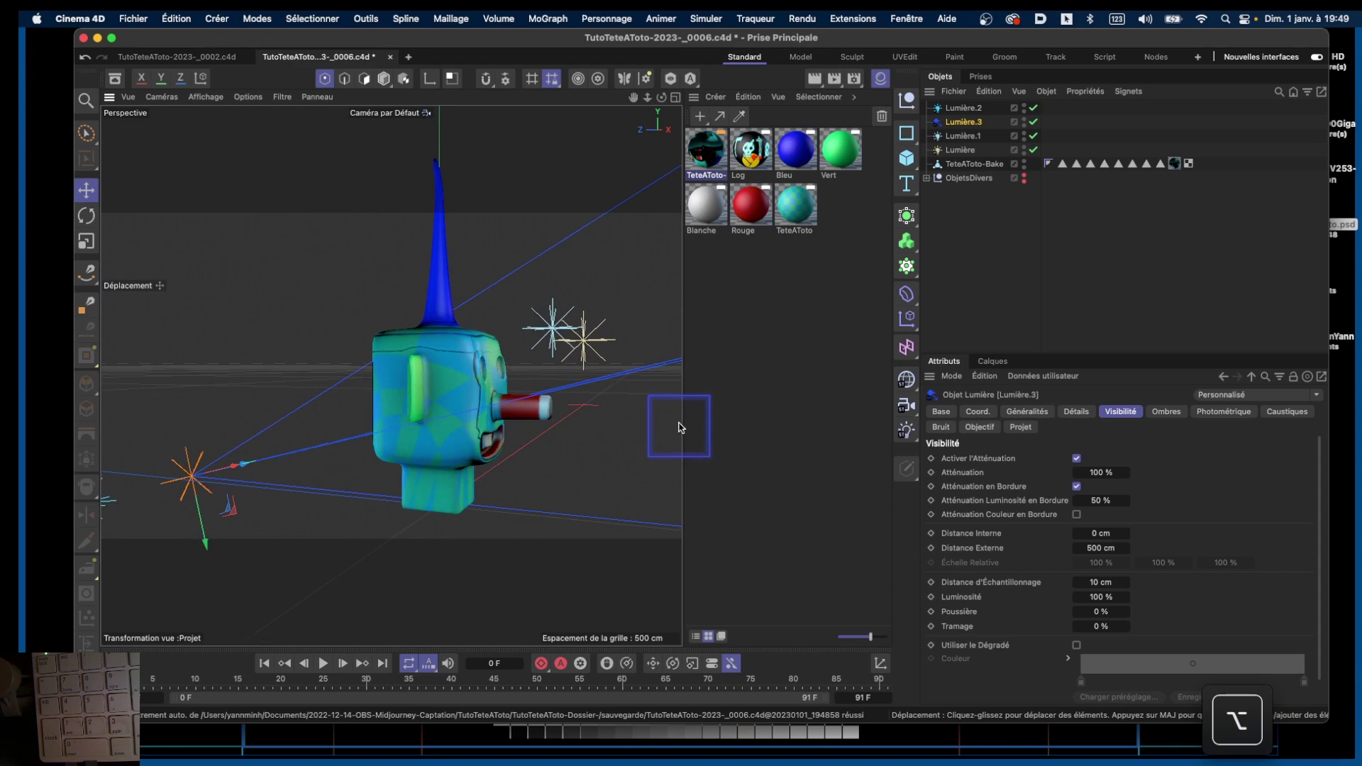
click(813, 78)
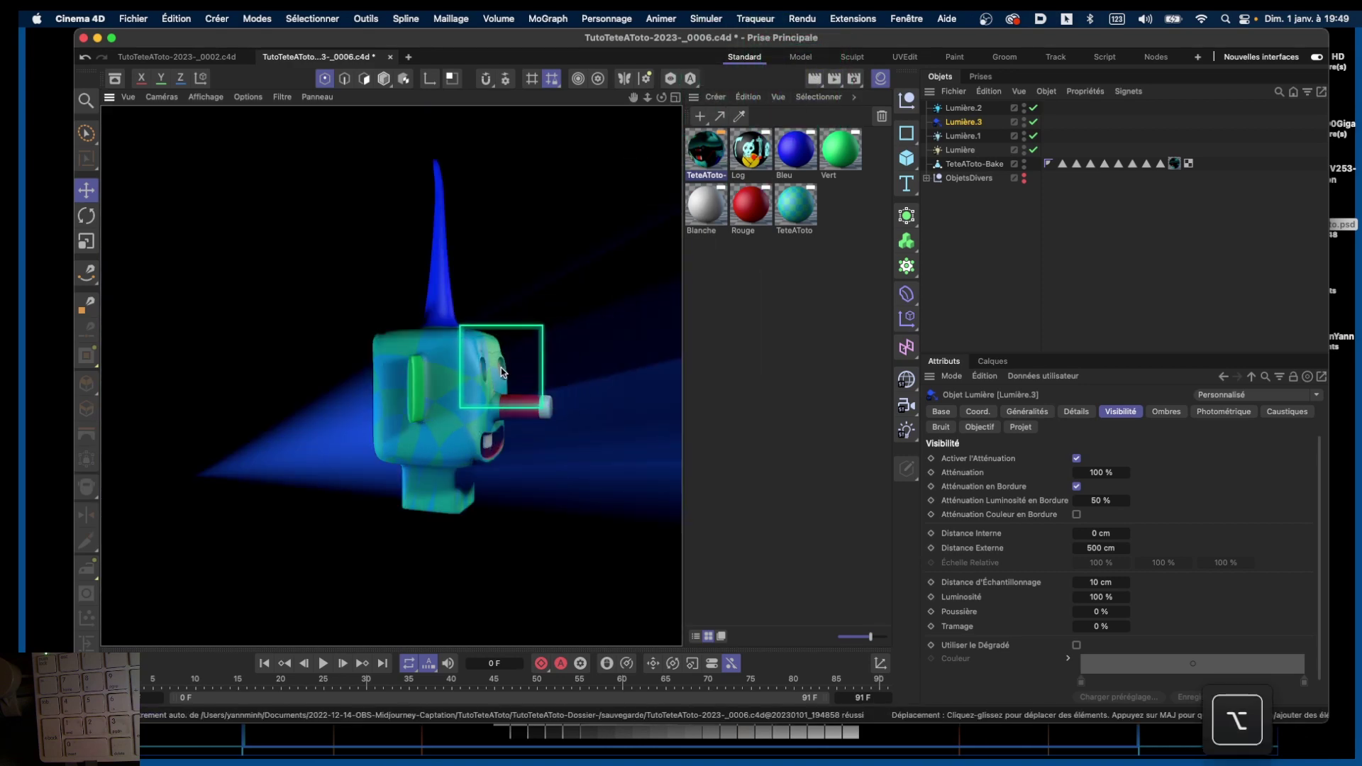
alt+drag(501, 367, 547, 188)
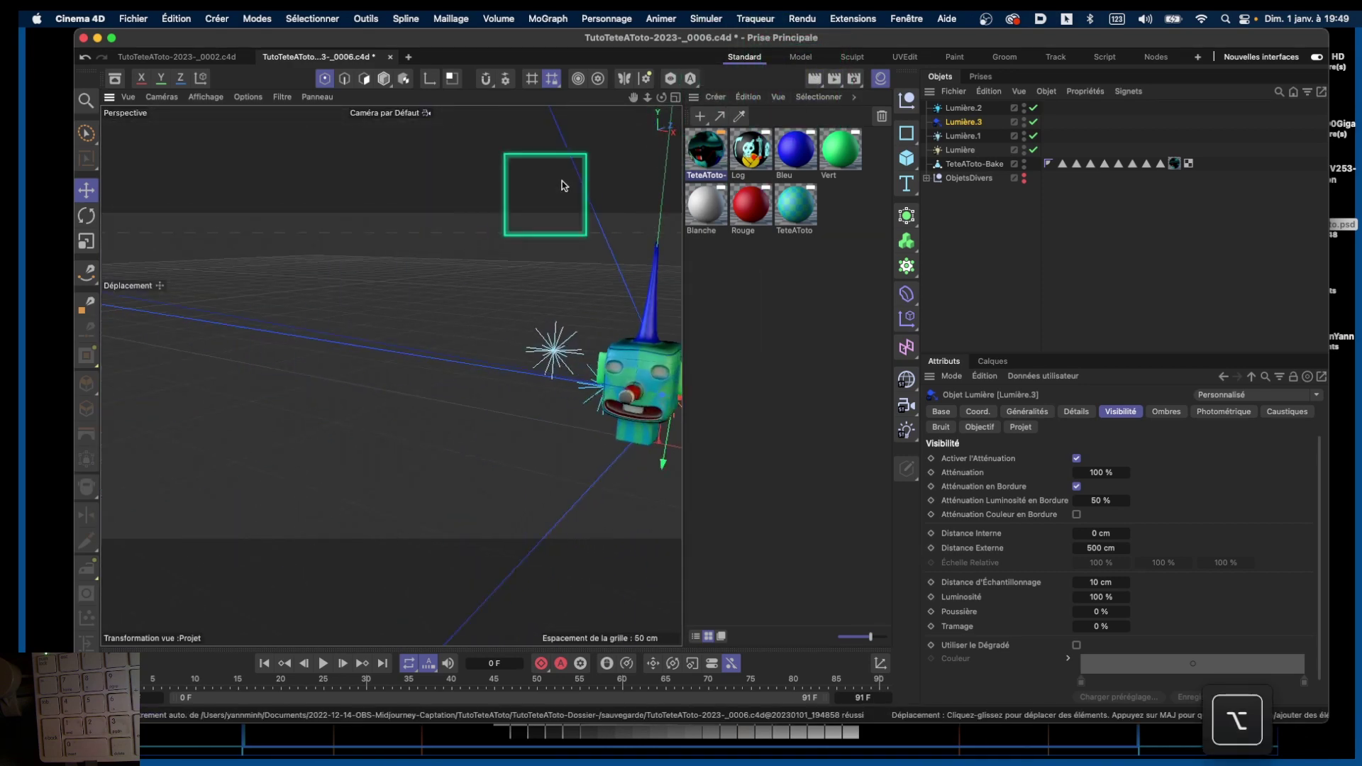
click(814, 78)
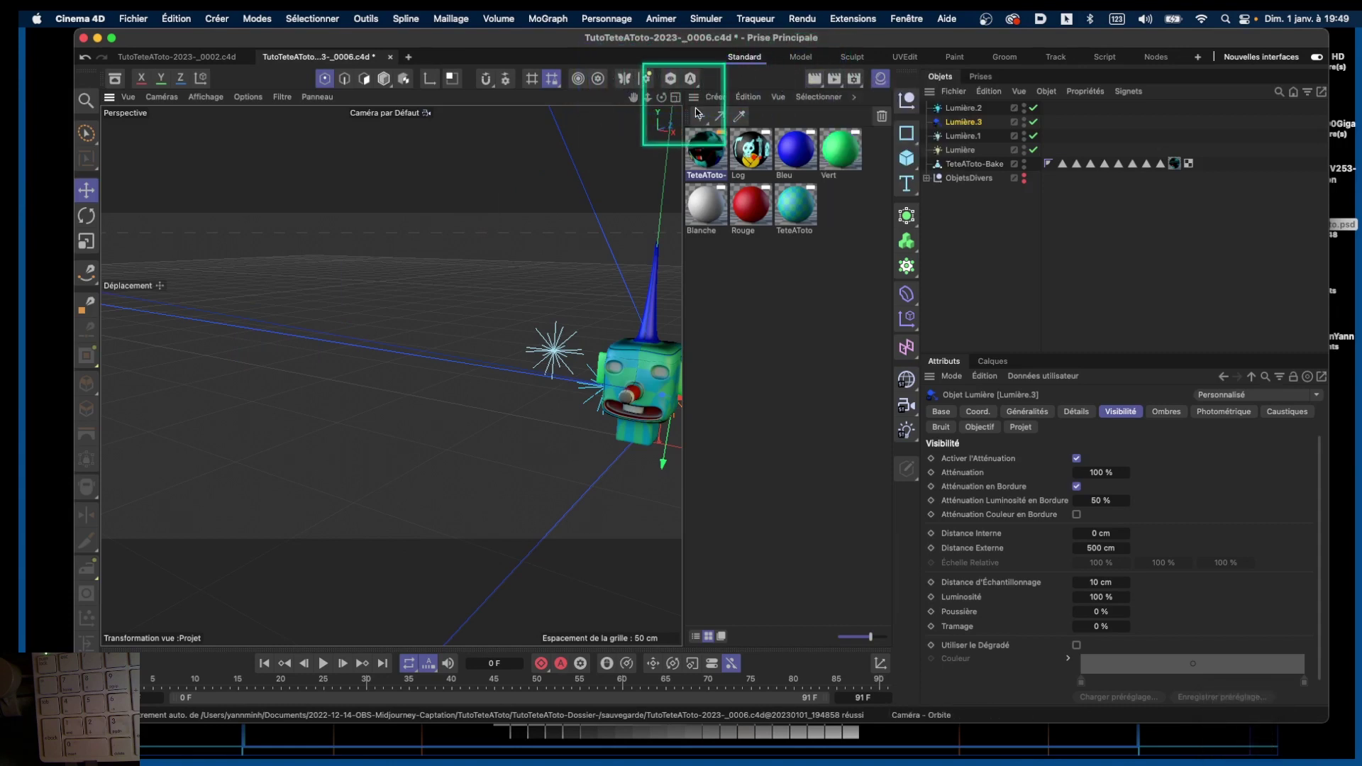
Step: Frame and render a closer three-quarter view of the face, and save the project as a new incremental version
drag(632, 96, 395, 349)
alt+right_drag(395, 350, 425, 291)
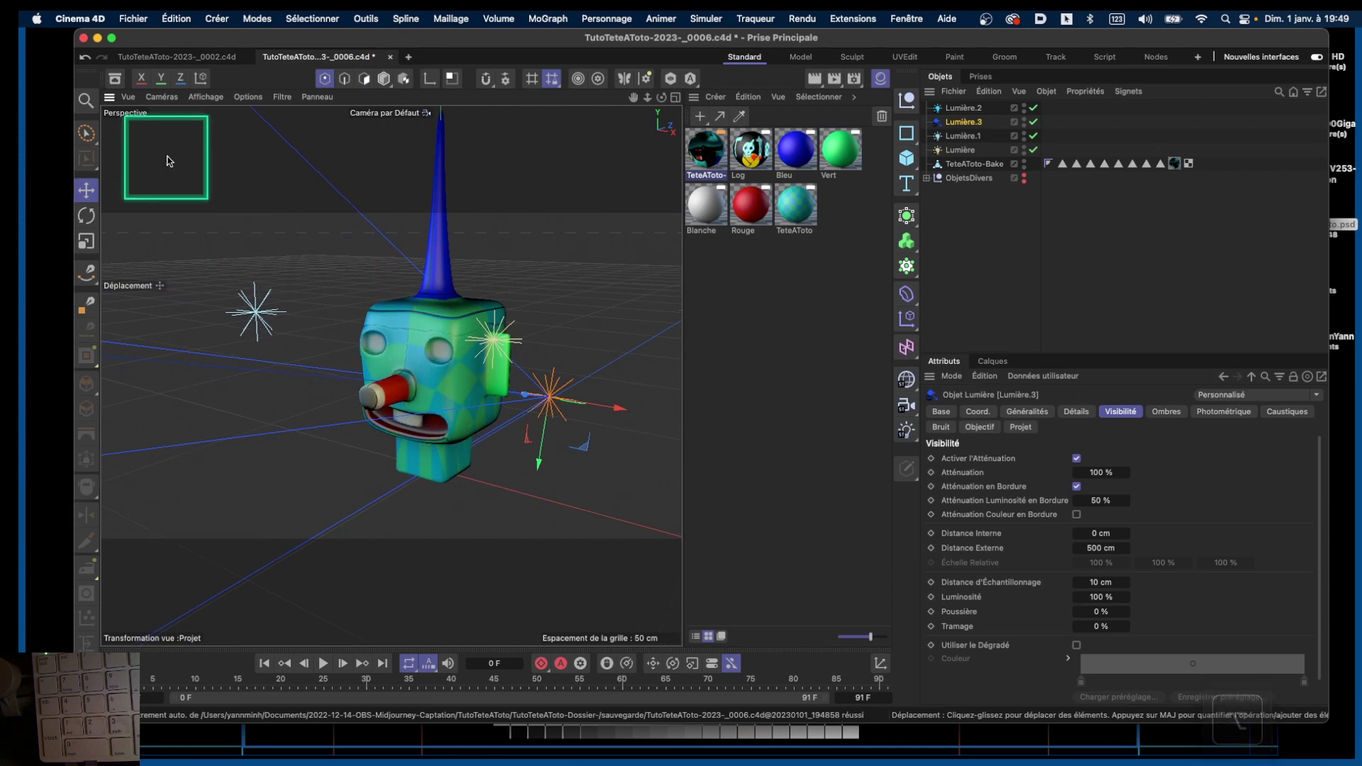
click(809, 80)
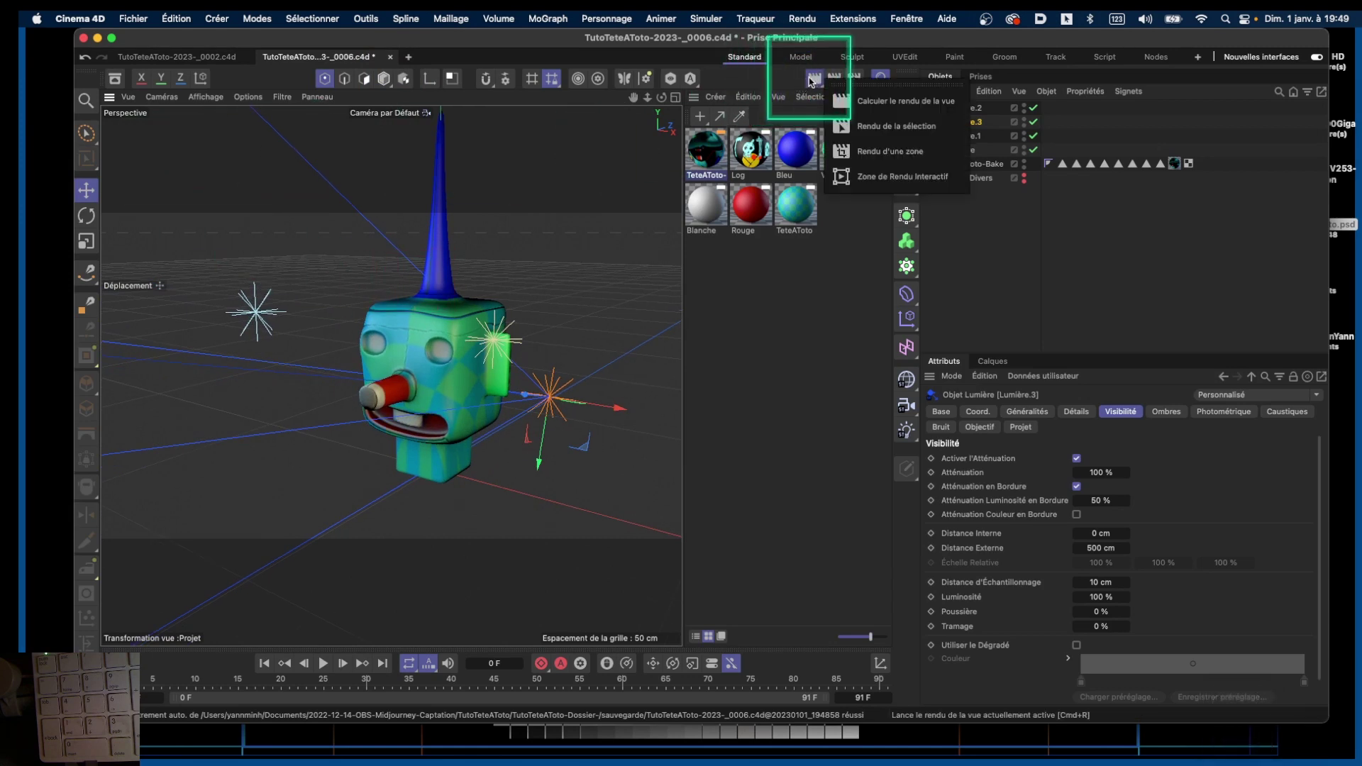
click(808, 80)
click(812, 80)
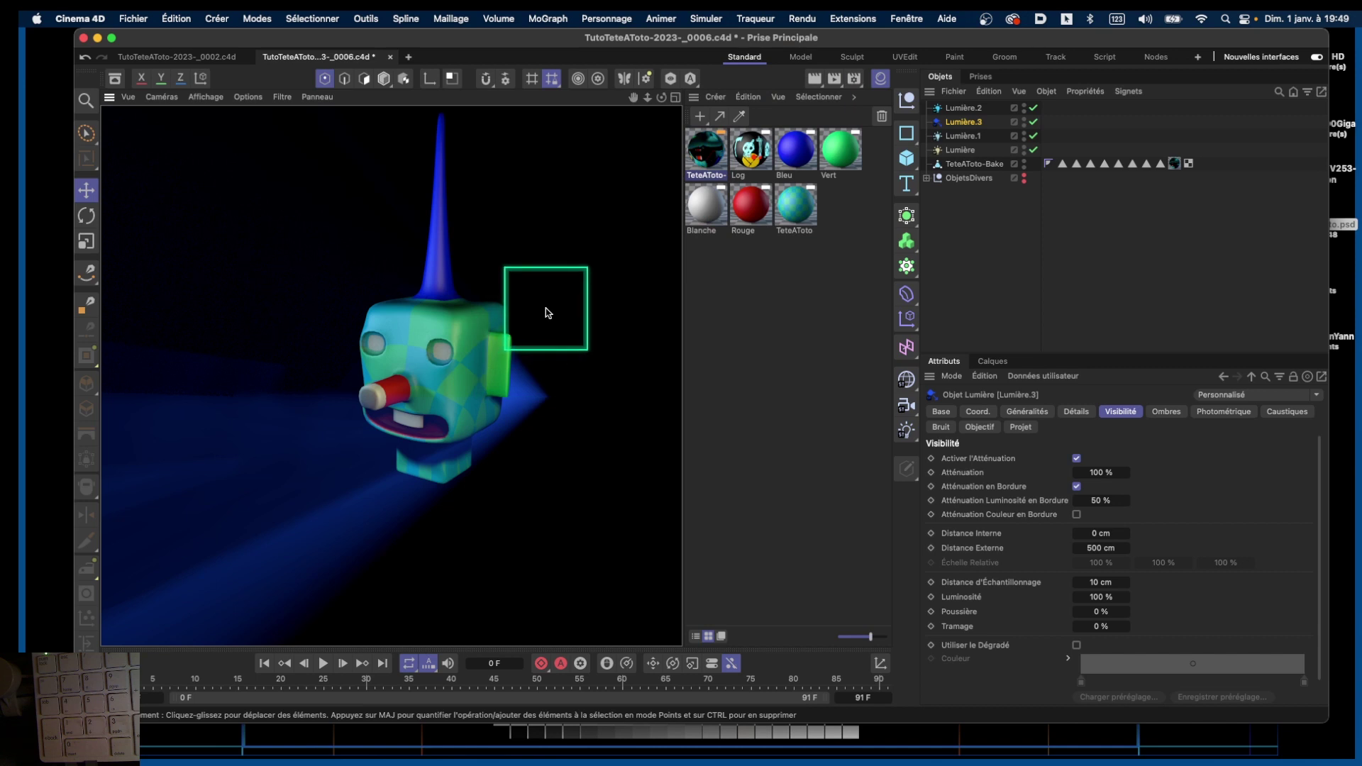
click(131, 19)
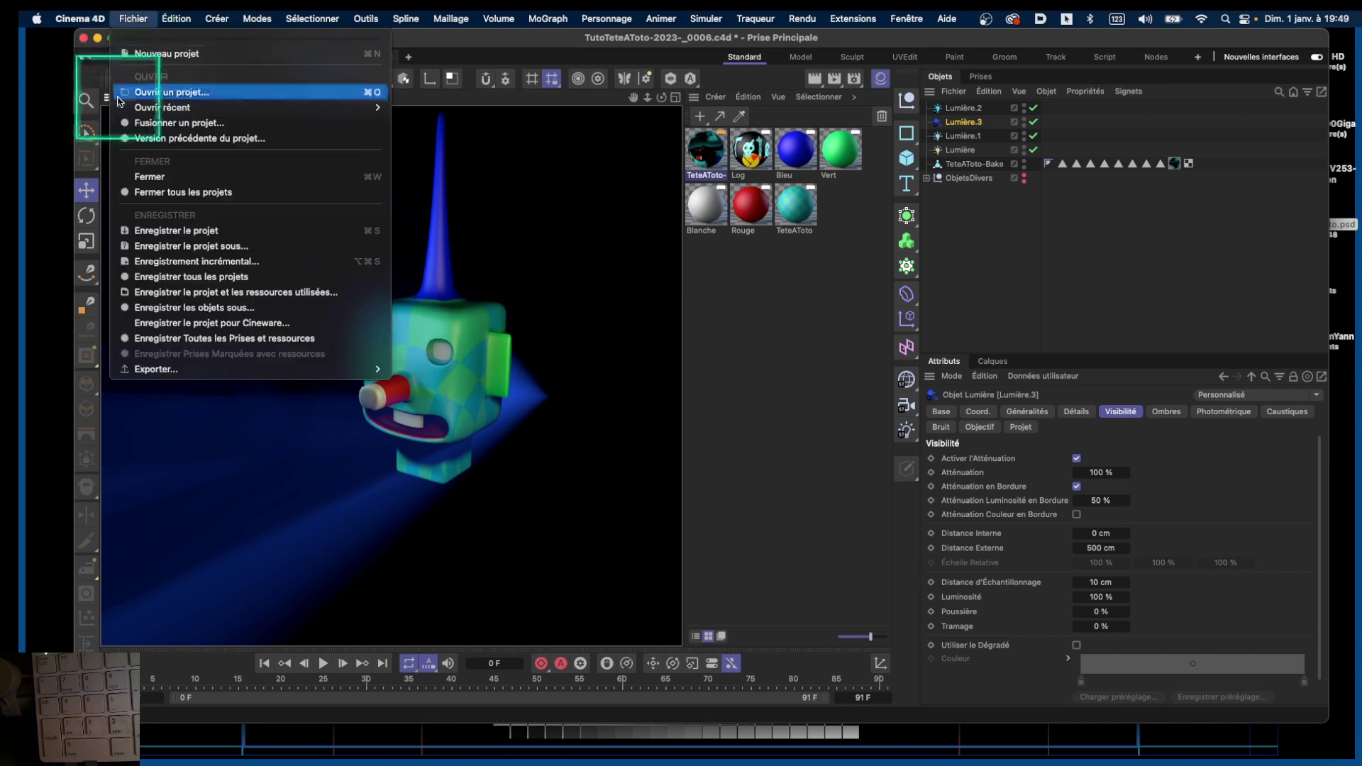
click(208, 262)
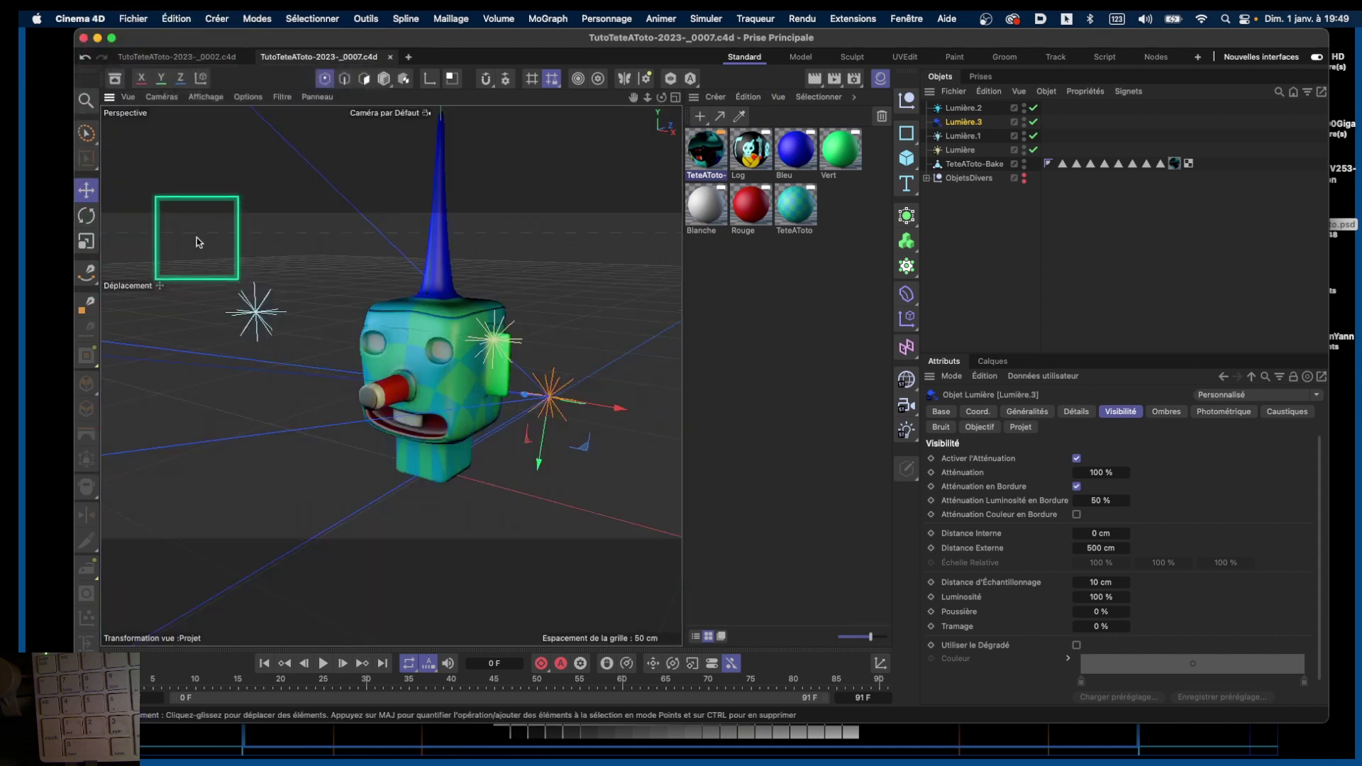